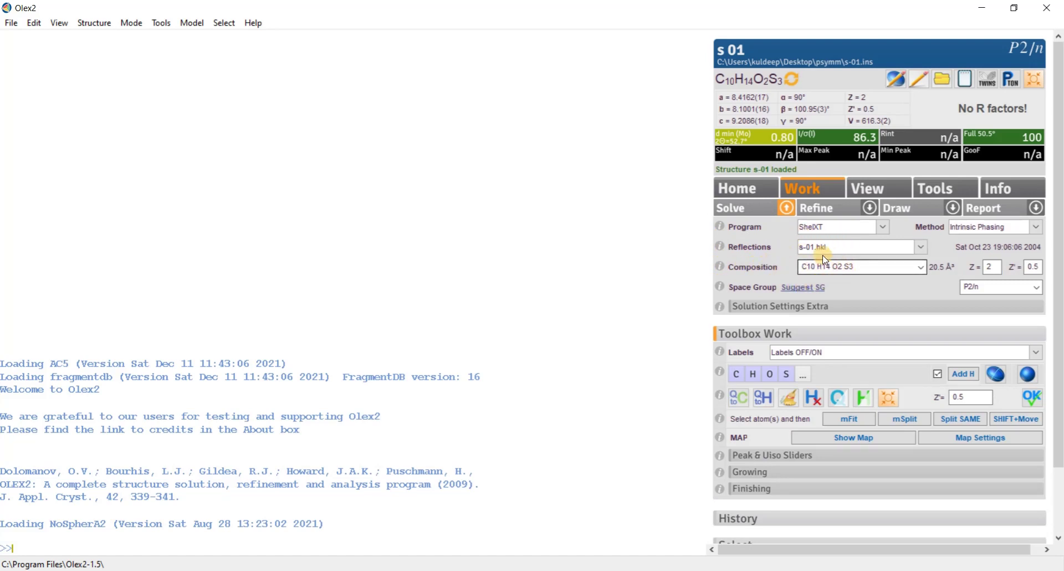
# Solve structure s-01 with ShelXT using Intrinsic Phasing and the composition C10 H14 O2 S3.
pyautogui.click(867, 273)
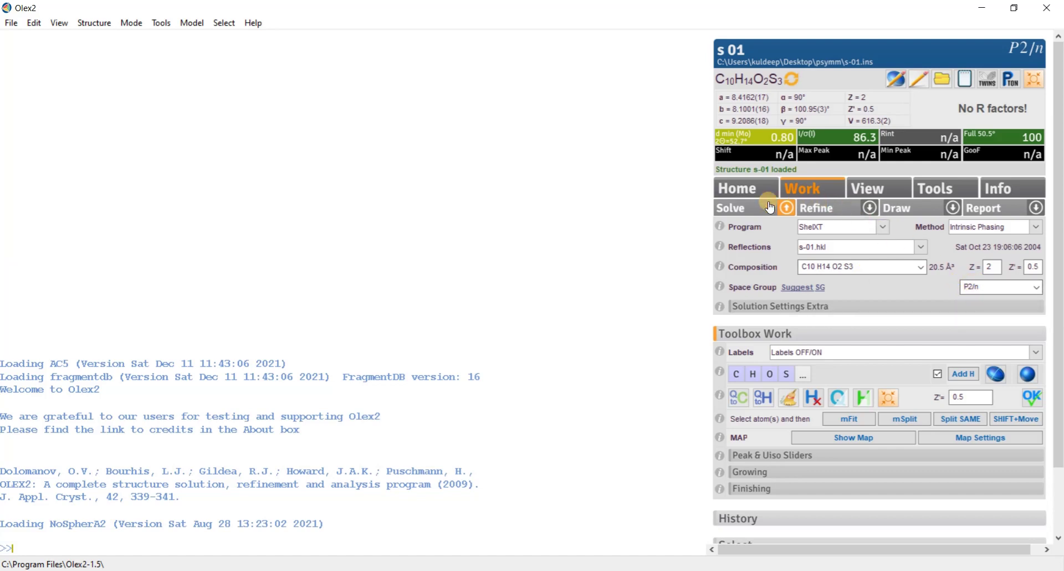
pyautogui.click(738, 211)
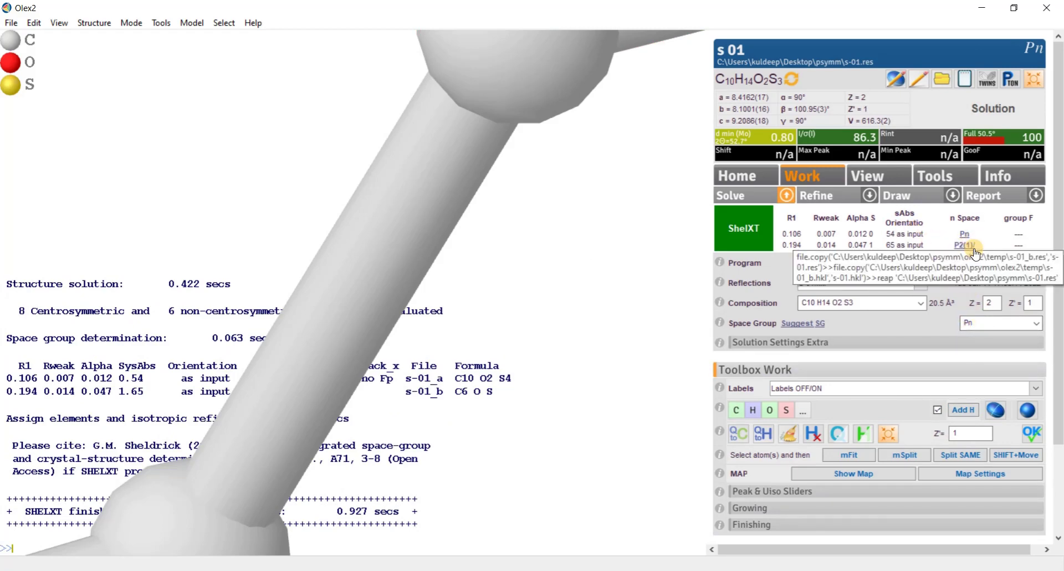
# Examine the molecule of the Pn solution from several orientations.
pyautogui.moveTo(575, 273); pyautogui.dragTo(562, 315)
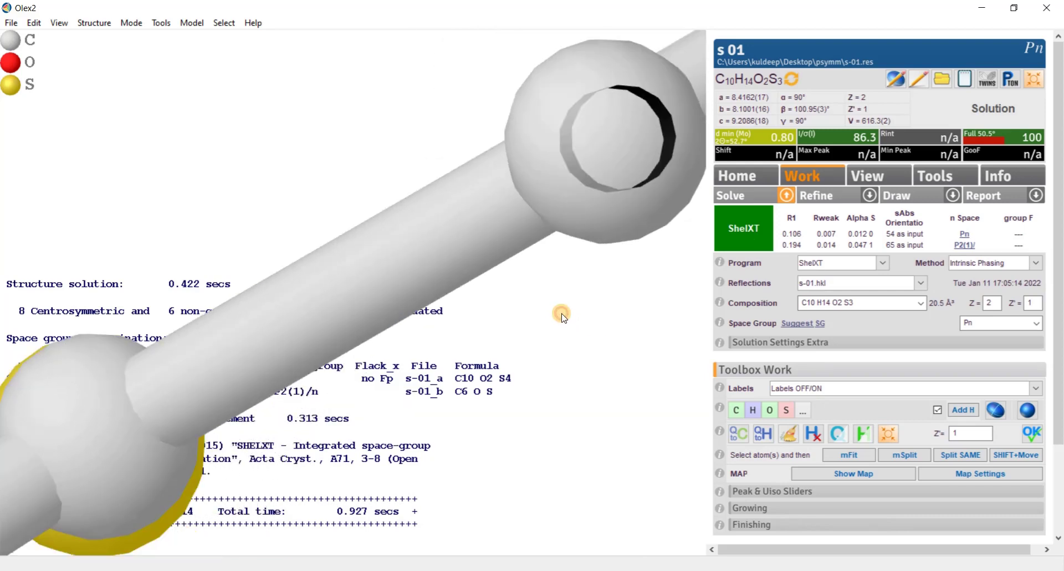
pyautogui.moveTo(343, 160); pyautogui.dragTo(253, 114)
pyautogui.moveTo(449, 404); pyautogui.dragTo(415, 337)
pyautogui.moveTo(316, 164); pyautogui.dragTo(410, 266)
pyautogui.moveTo(426, 432); pyautogui.dragTo(388, 365)
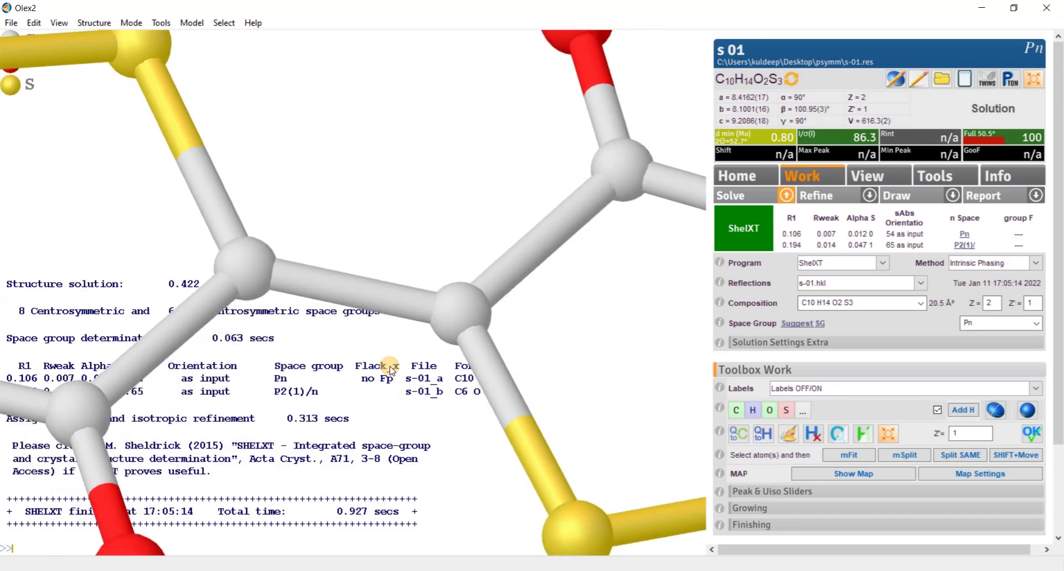
pyautogui.moveTo(370, 221); pyautogui.dragTo(351, 164, button='right')
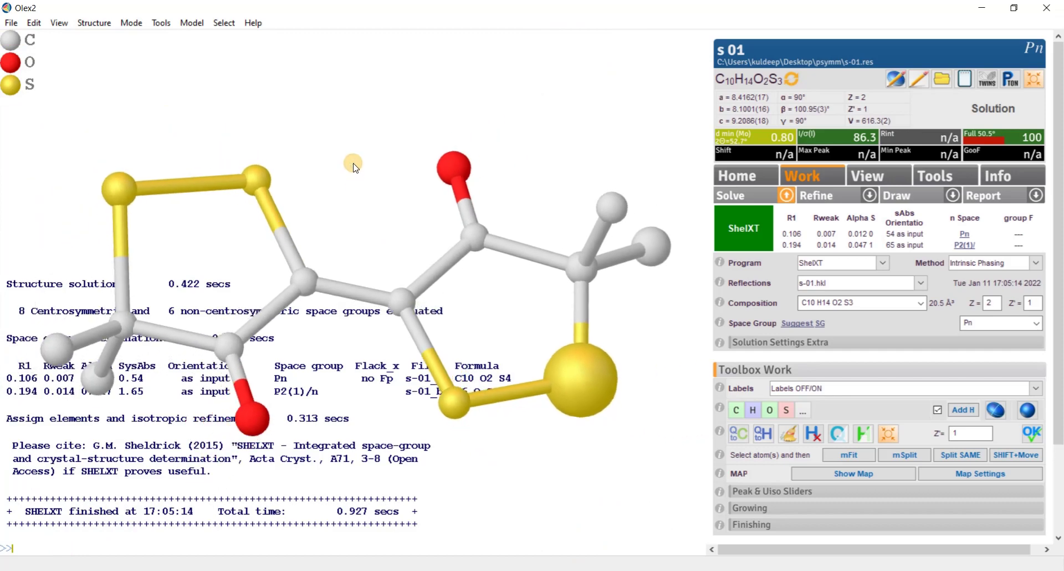
pyautogui.moveTo(471, 276); pyautogui.dragTo(669, 340)
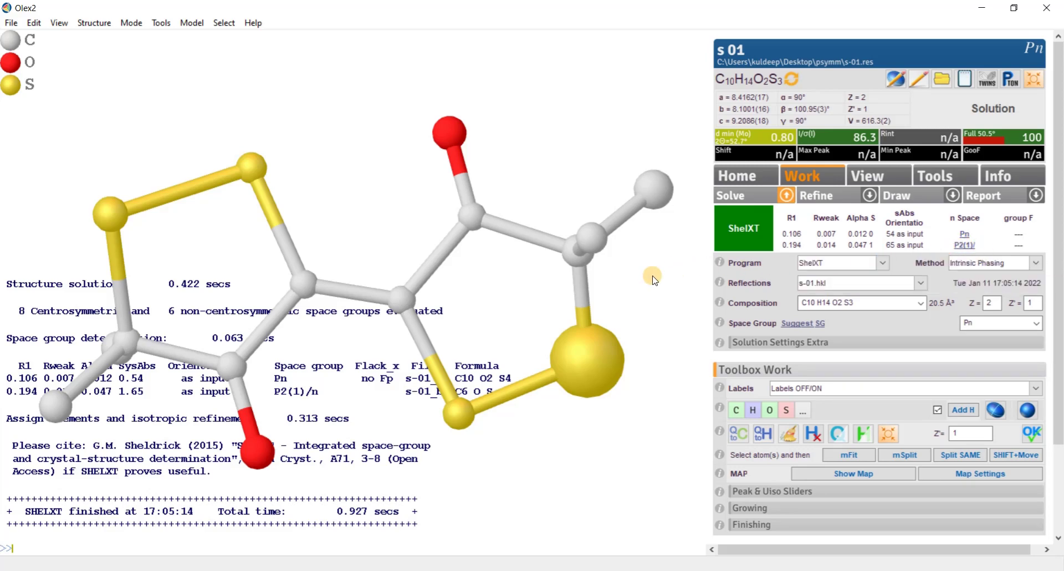
pyautogui.moveTo(556, 478); pyautogui.dragTo(544, 200)
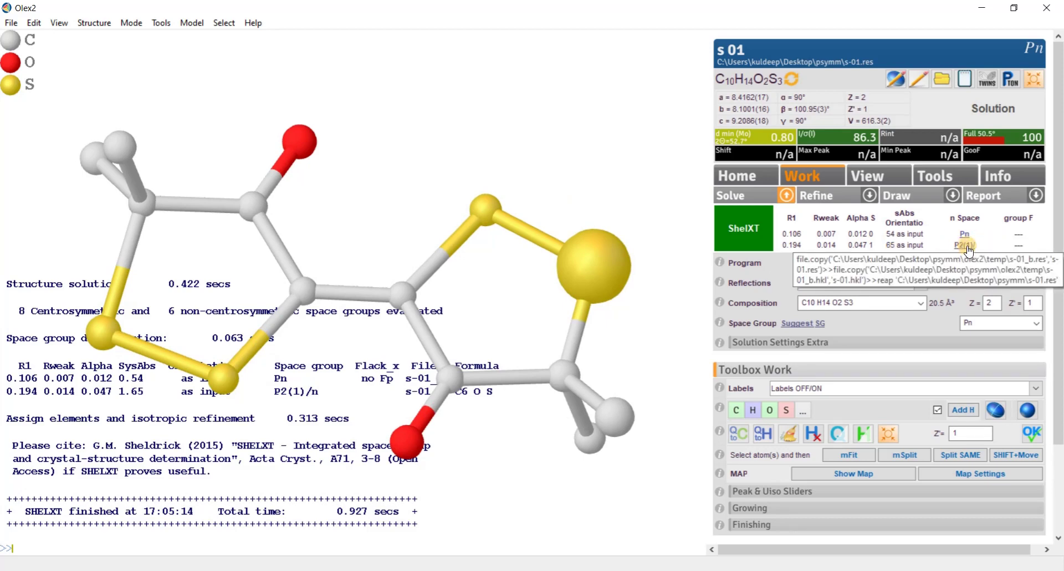
# Load the ShelXT solution in space group P2(1)/n instead of the Pn one.
pyautogui.click(907, 272)
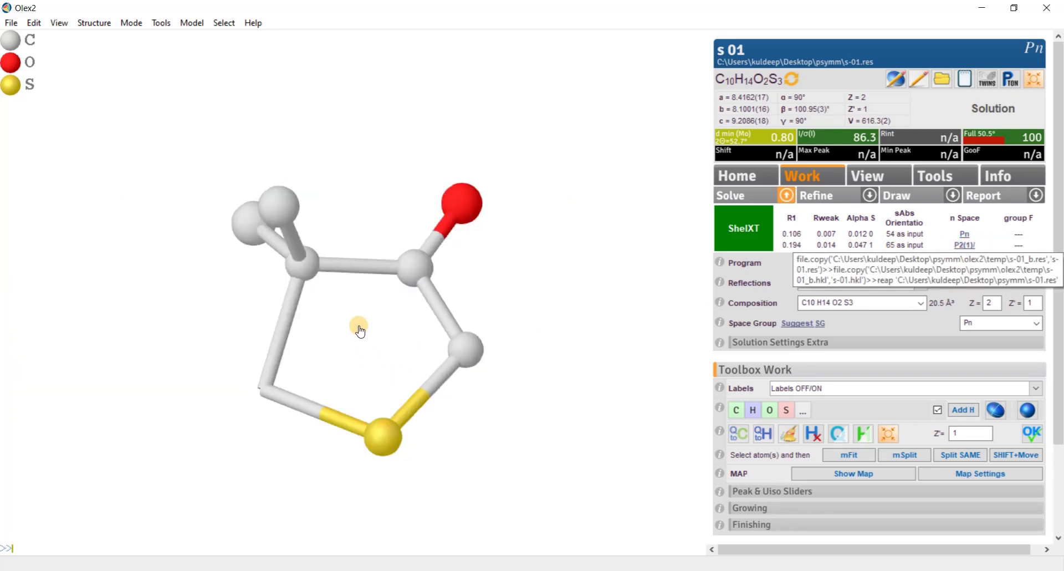
pyautogui.moveTo(457, 367); pyautogui.dragTo(406, 420)
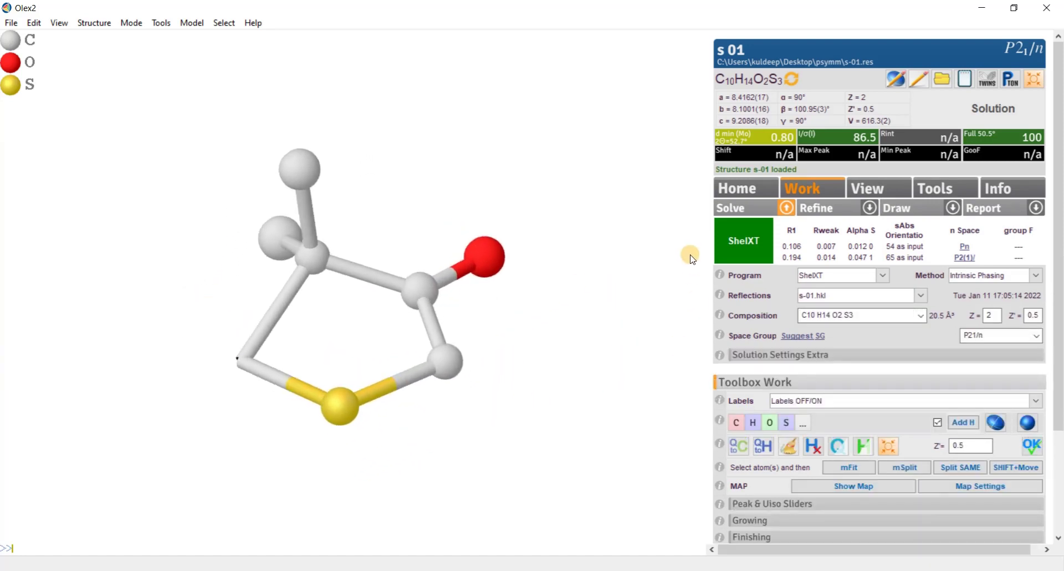
# Enable weighting and ACTA output in the refinement settings and run a 10-cycle ShelXL least-squares refinement.
pyautogui.click(870, 209)
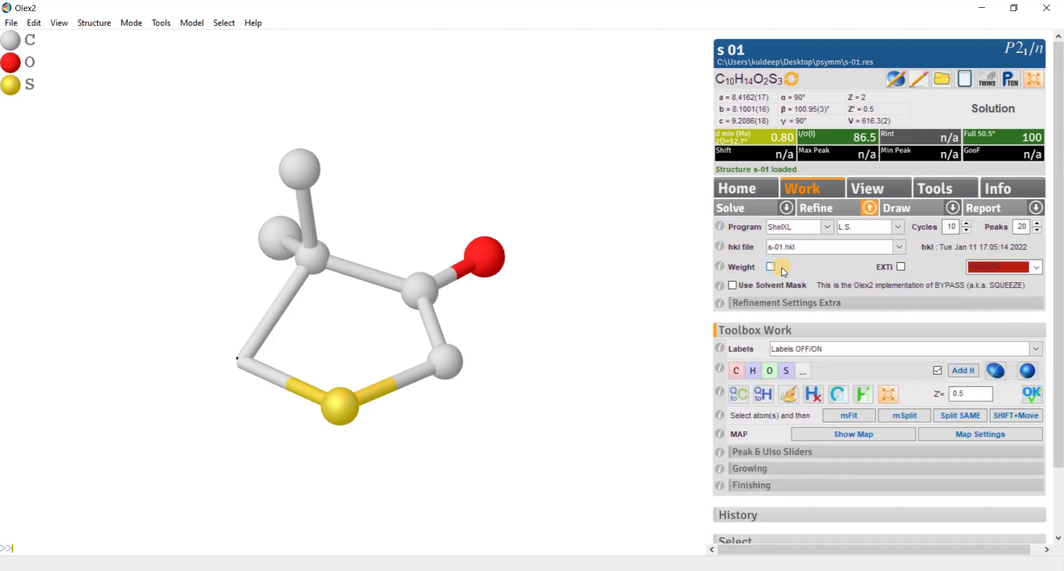
pyautogui.click(1038, 268)
pyautogui.click(1000, 294)
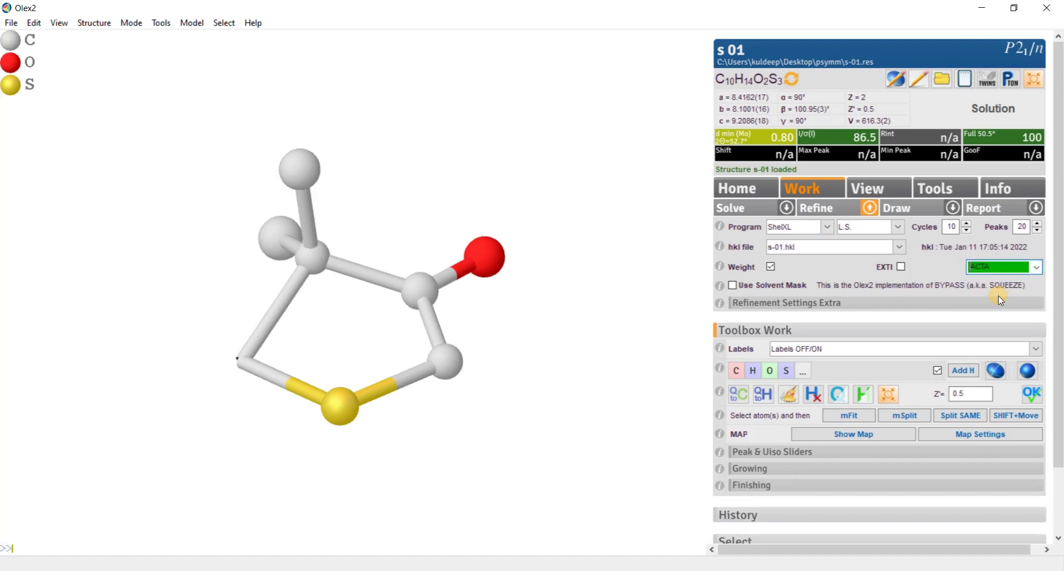
pyautogui.click(834, 213)
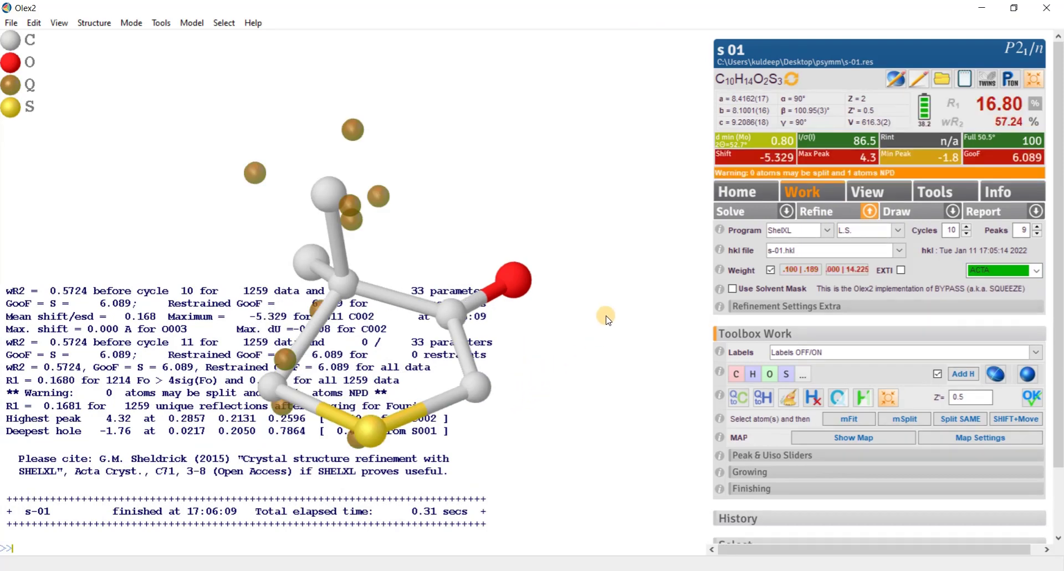
# Inspect the refined molecule with its Q peaks and repeat the ShelXL refinement twice.
pyautogui.moveTo(521, 410); pyautogui.dragTo(429, 177)
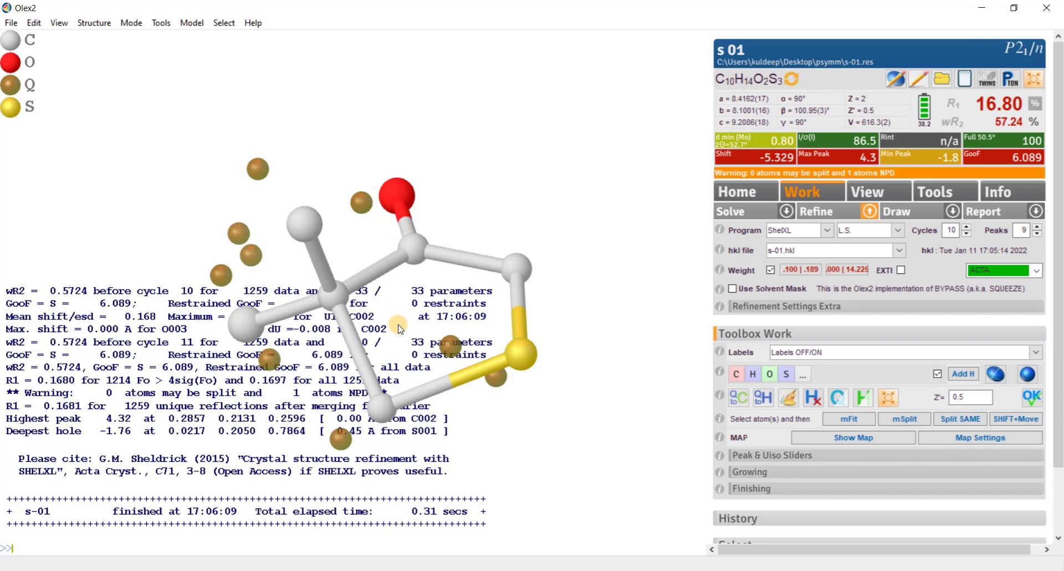
pyautogui.moveTo(399, 324)
pyautogui.mouseDown()
pyautogui.moveTo(427, 315)
pyautogui.moveTo(391, 351)
pyautogui.moveTo(413, 332)
pyautogui.moveTo(400, 317)
pyautogui.mouseUp()
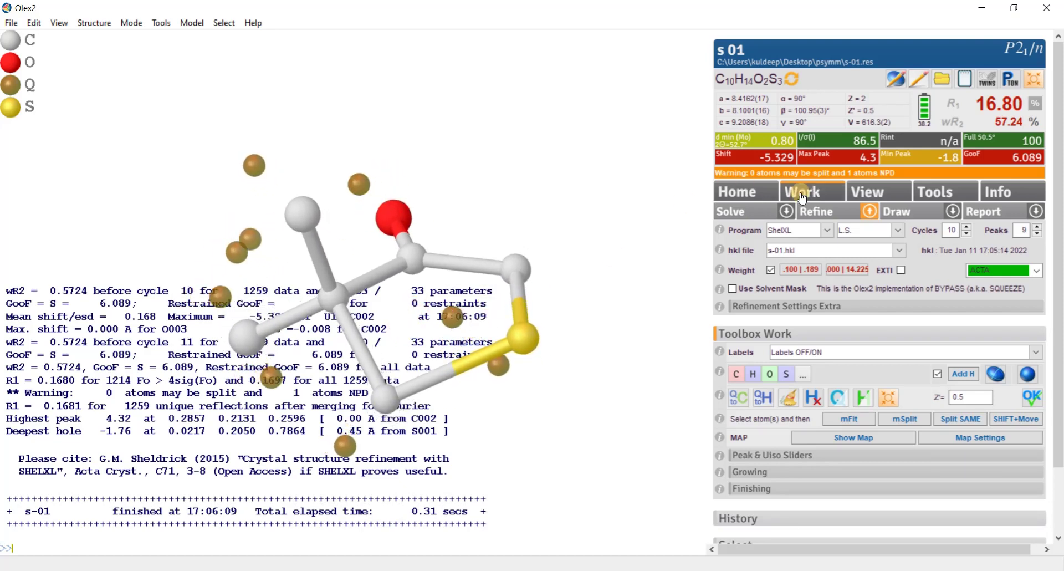
pyautogui.click(824, 211)
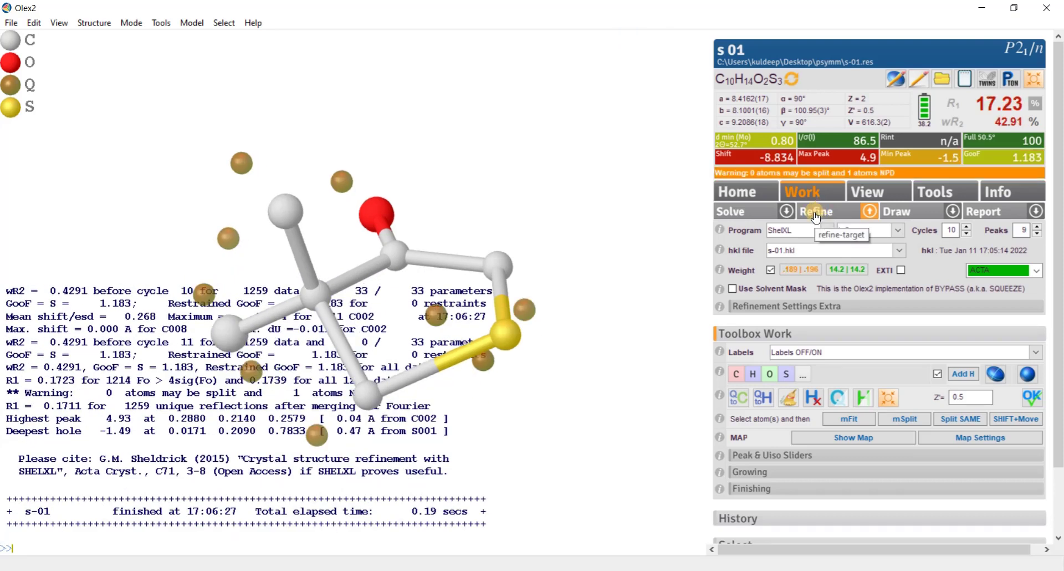
pyautogui.click(817, 216)
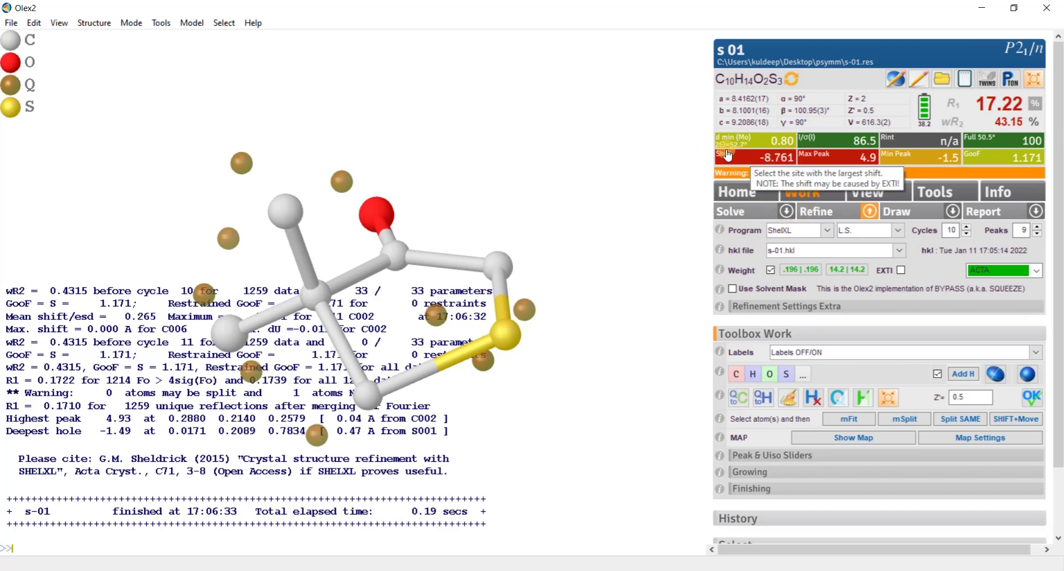
# Select the site with the largest shift and review its displacement parameter in the atom's instruction text, without changing it.
pyautogui.click(780, 161)
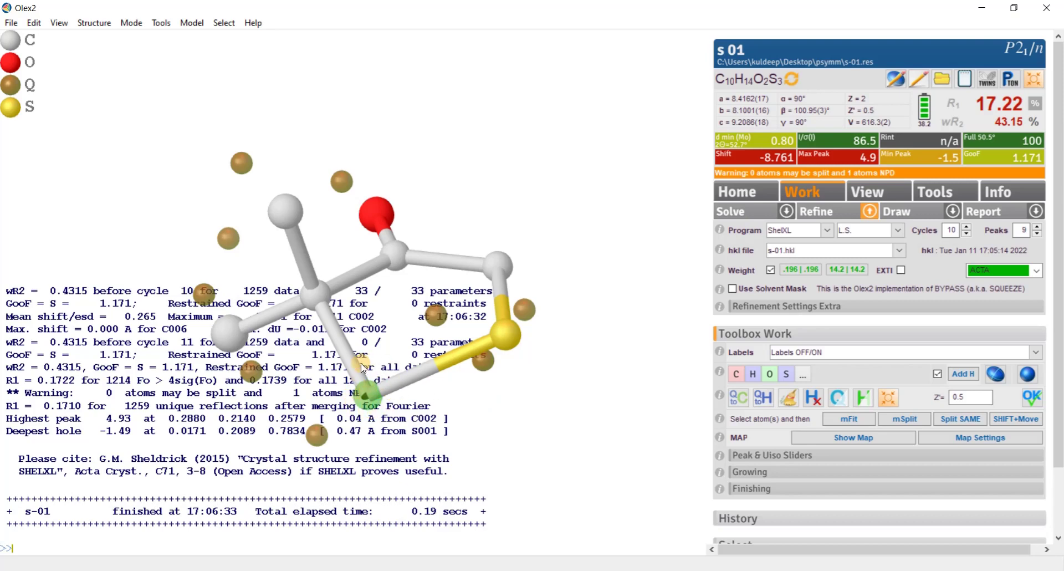
pyautogui.click(894, 79)
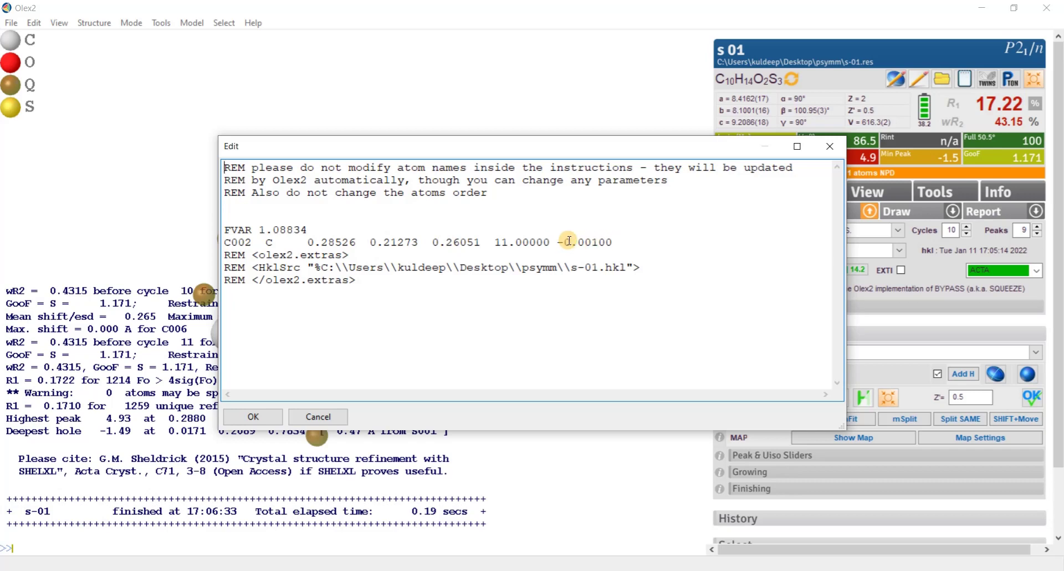
pyautogui.moveTo(559, 240); pyautogui.dragTo(606, 243)
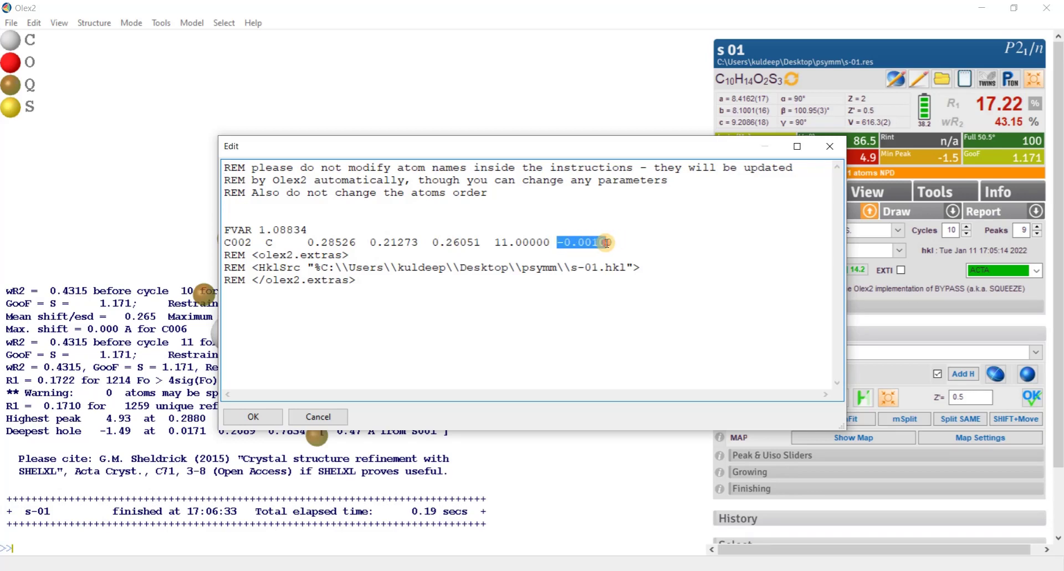
pyautogui.click(252, 416)
# Try refining all atoms anisotropically, inspect the ellipsoids, and set the atoms back to isotropic.
pyautogui.moveTo(458, 404); pyautogui.dragTo(523, 421)
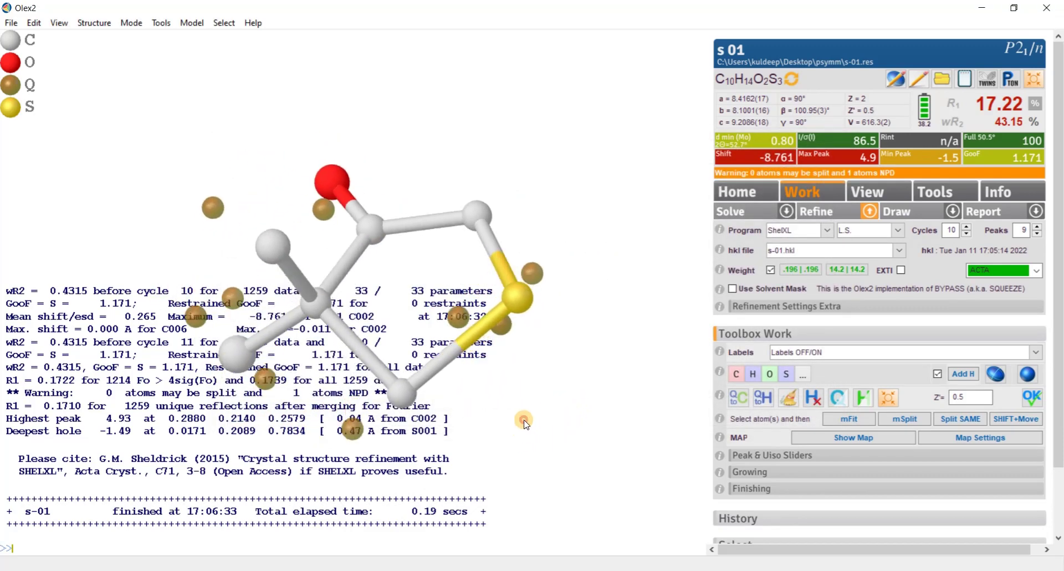
pyautogui.click(999, 374)
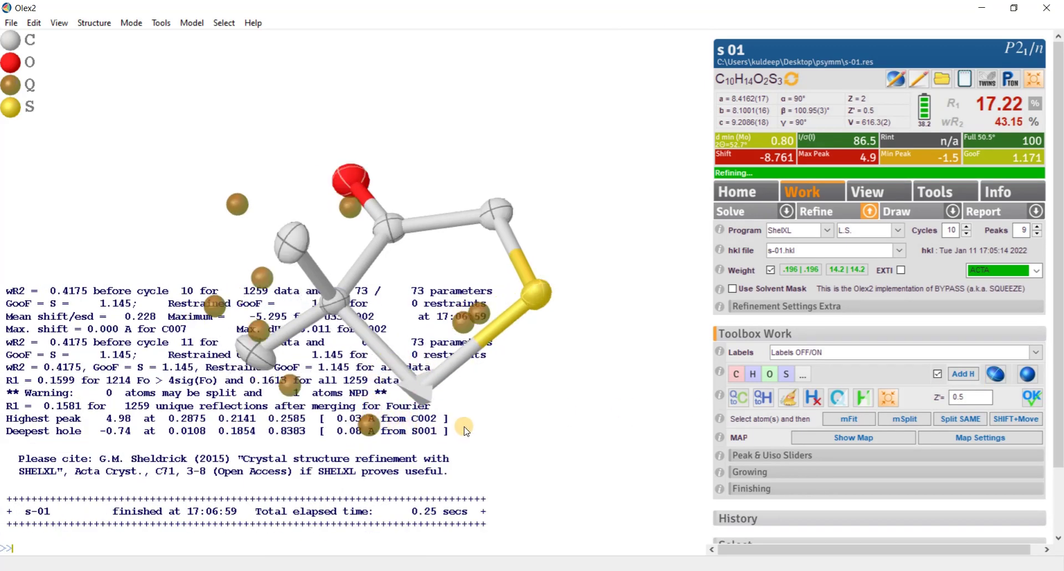
pyautogui.moveTo(473, 435); pyautogui.dragTo(509, 382)
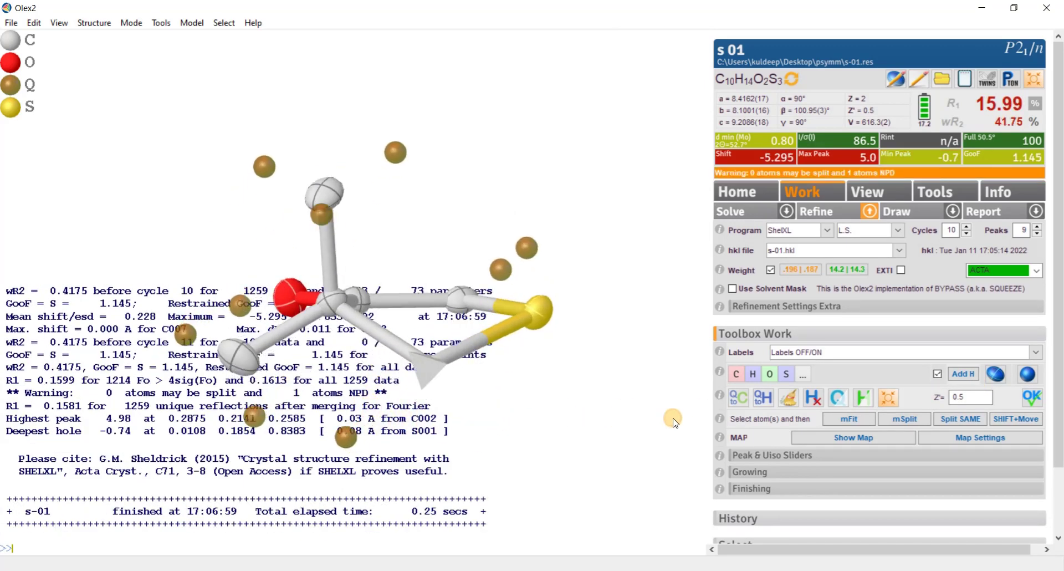
pyautogui.click(1031, 376)
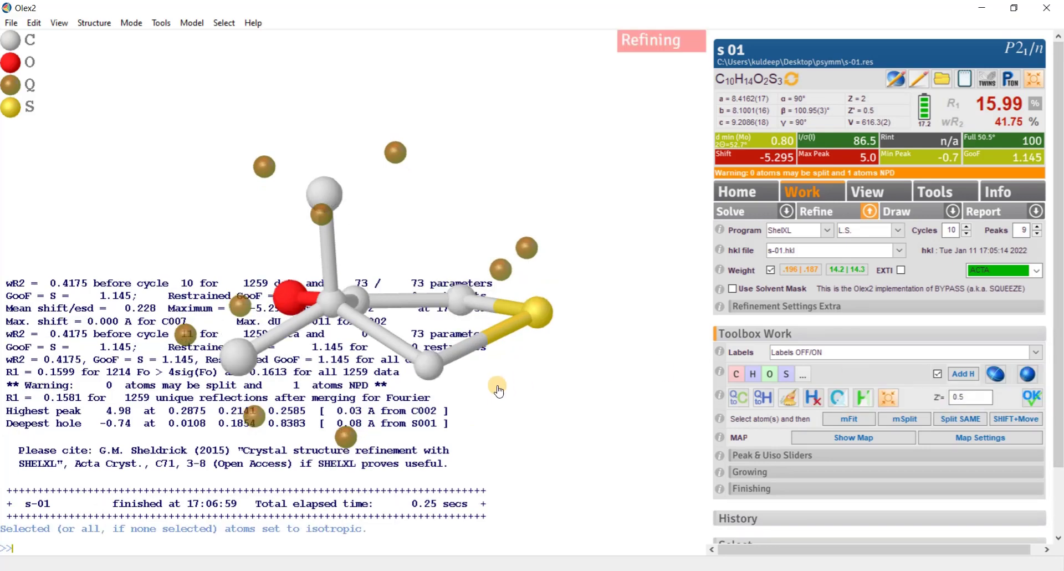
# Hide the Q peaks and grow the fragment into the complete molecule through its symmetry-generated bond.
pyautogui.moveTo(567, 363); pyautogui.dragTo(589, 355)
pyautogui.hotkey('ctrl', 'q')
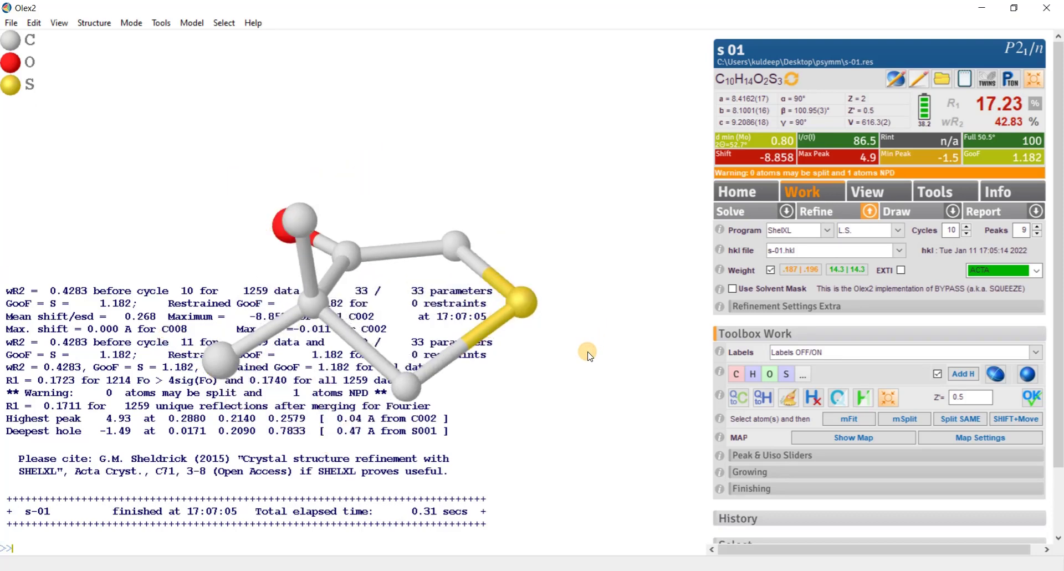
pyautogui.hotkey('ctrl', 'g')
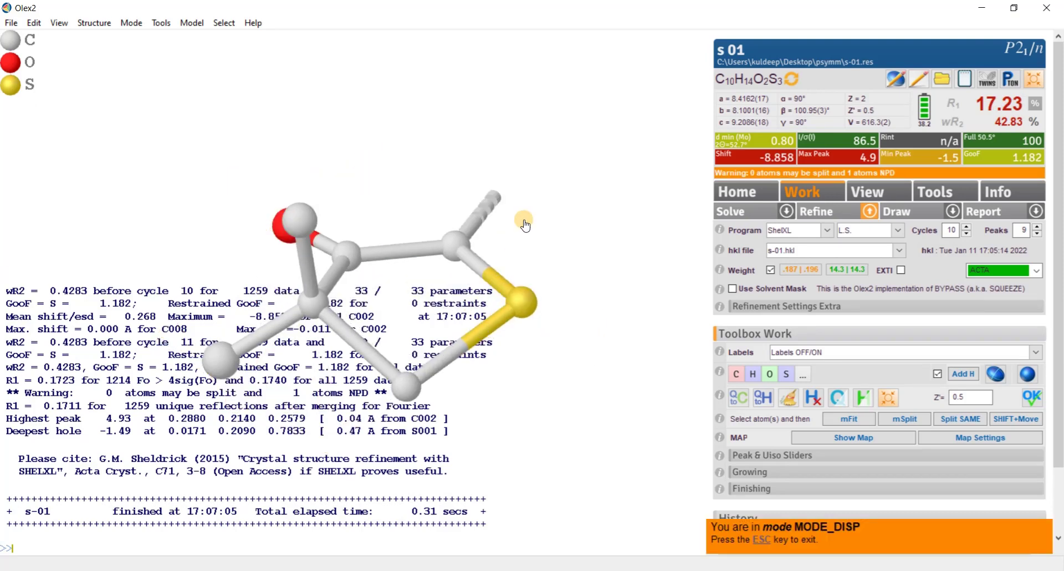
pyautogui.click(498, 196)
pyautogui.moveTo(498, 199); pyautogui.dragTo(396, 315)
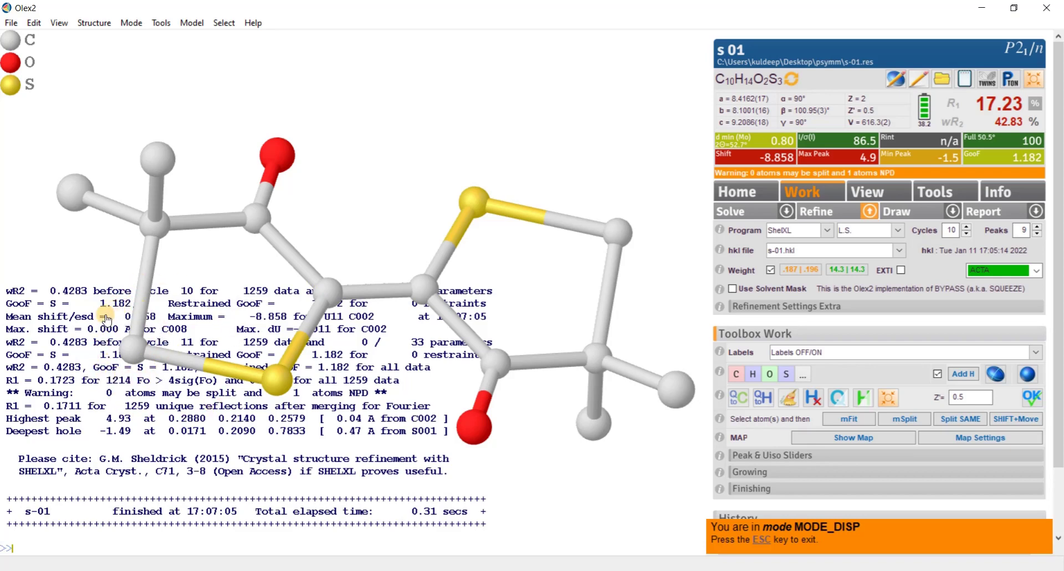
# Leave grow mode, fuse the structure back to the asymmetric unit, and check the details of atom C002.
pyautogui.click(768, 546)
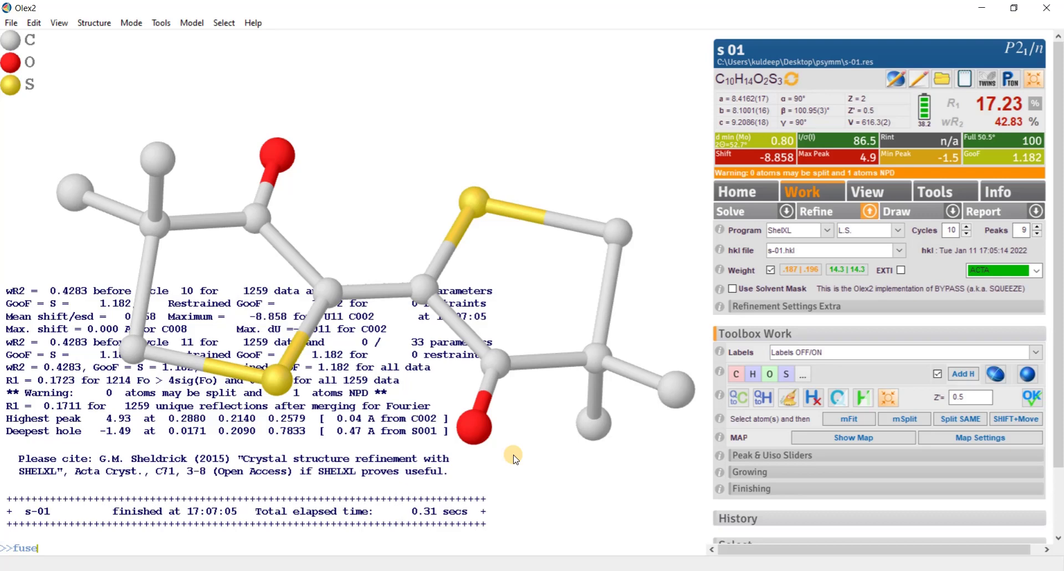
pyautogui.press('Return')
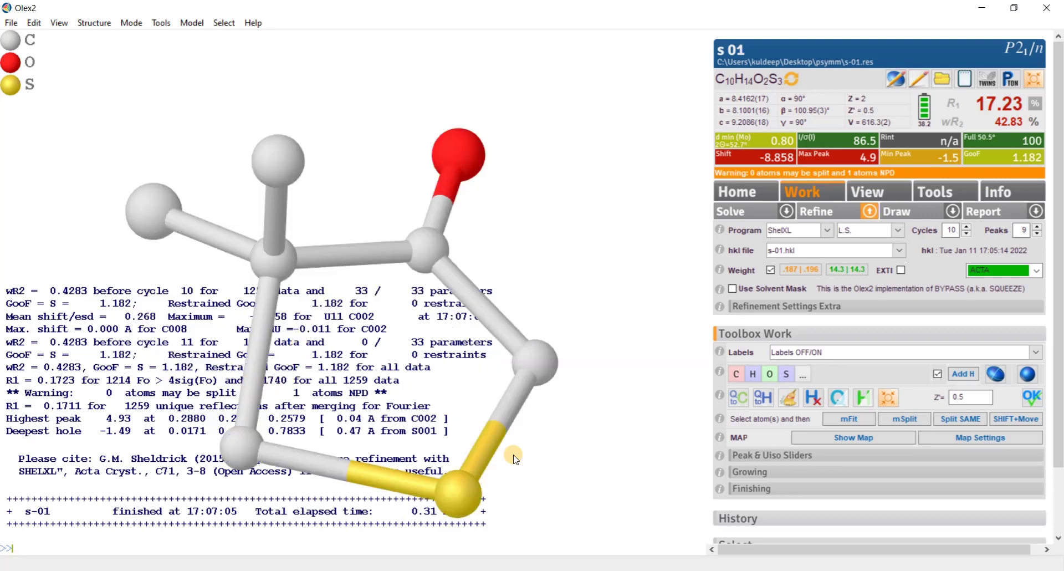
pyautogui.moveTo(509, 436); pyautogui.dragTo(423, 377)
pyautogui.moveTo(299, 399)
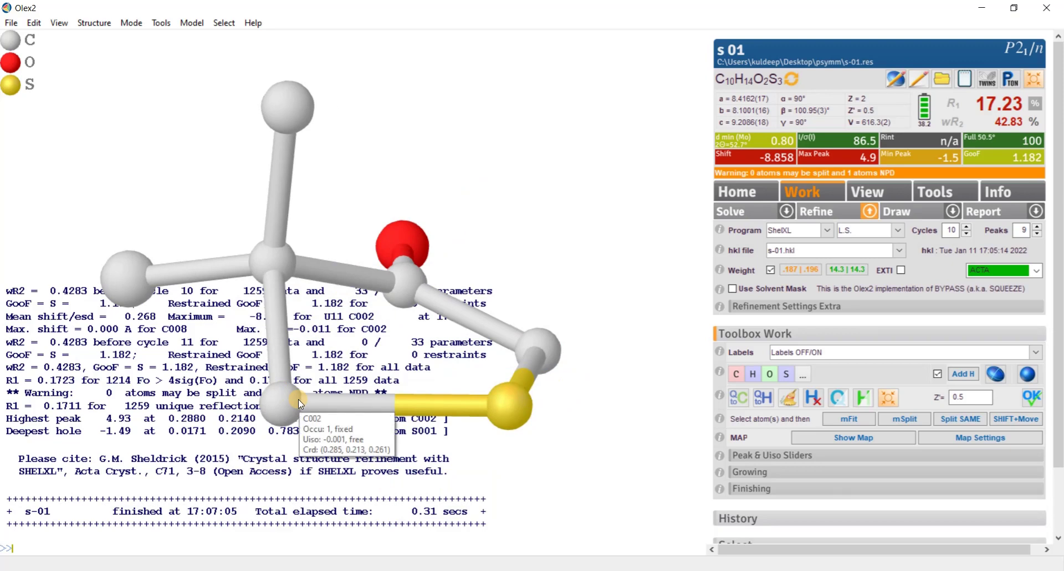
# Show the Q peaks again and inspect their positions around carbon C002.
pyautogui.hotkey('ctrl', 'q')
pyautogui.moveTo(357, 357); pyautogui.dragTo(311, 384)
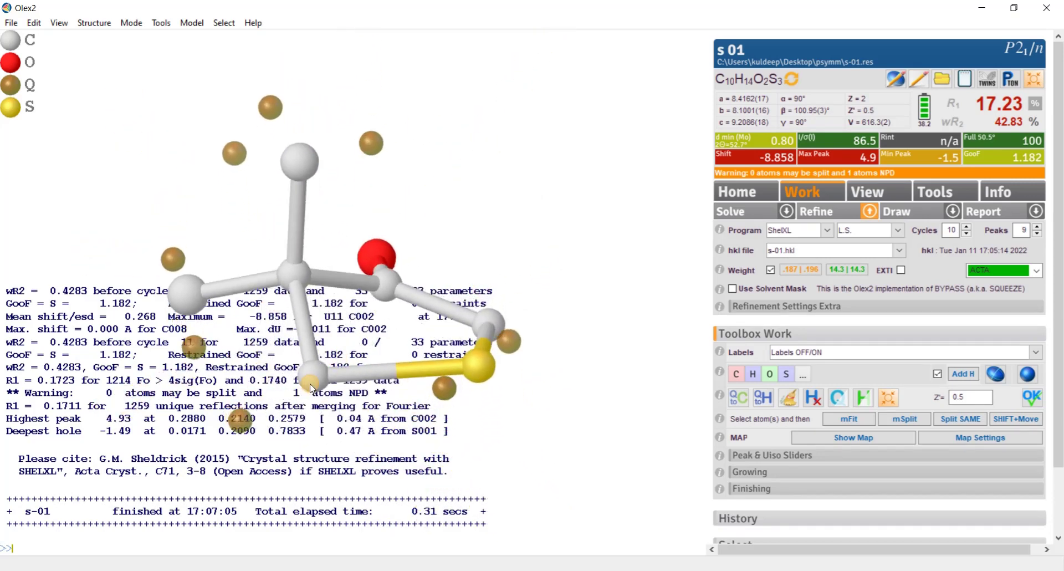
pyautogui.moveTo(349, 444)
pyautogui.mouseDown()
pyautogui.moveTo(354, 429)
pyautogui.moveTo(348, 447)
pyautogui.mouseUp()
pyautogui.moveTo(326, 383); pyautogui.dragTo(334, 374)
# Split ring carbon C002 into two positions with Split SAME, moving one component away from the original site, and leave the mode.
pyautogui.click(331, 364)
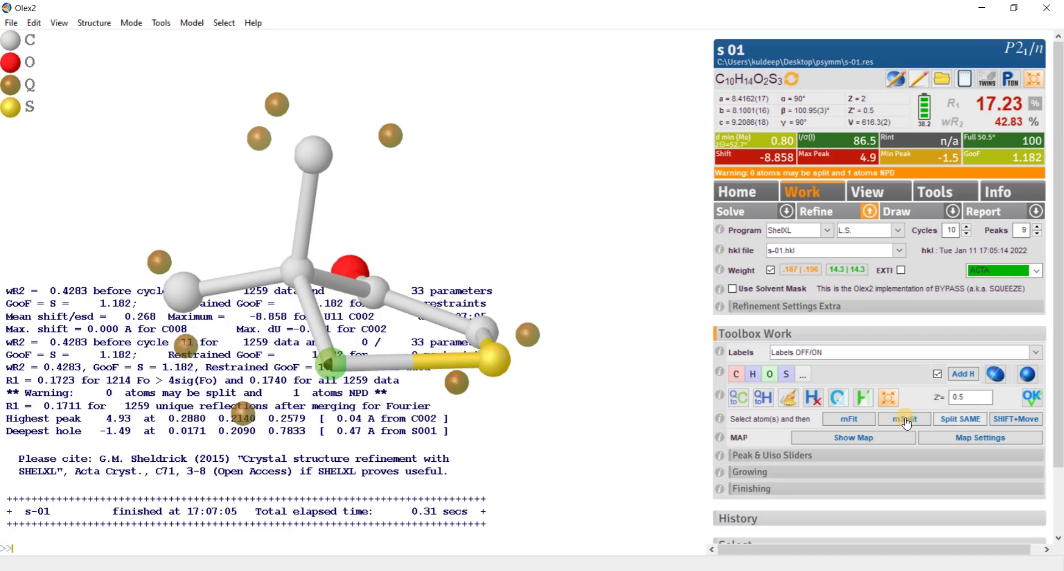
pyautogui.click(959, 419)
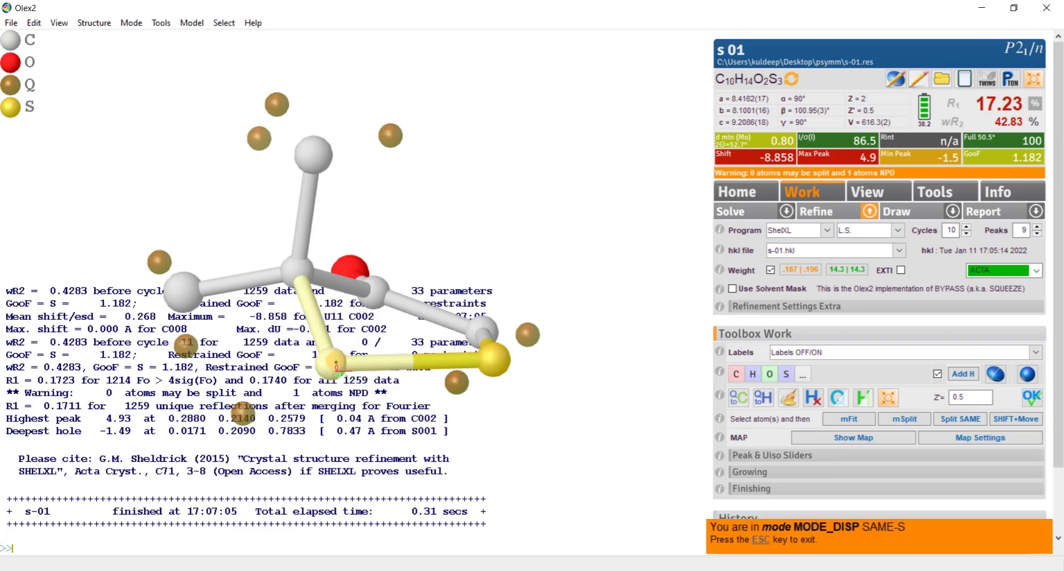
pyautogui.moveTo(332, 366); pyautogui.dragTo(347, 335)
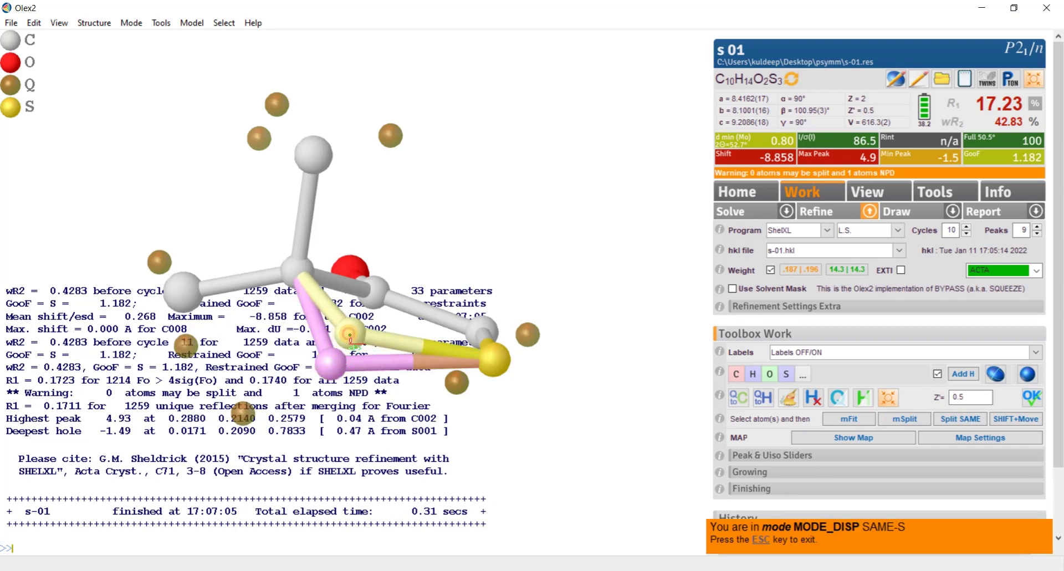
pyautogui.moveTo(406, 394); pyautogui.dragTo(276, 317)
pyautogui.moveTo(301, 383); pyautogui.dragTo(443, 443)
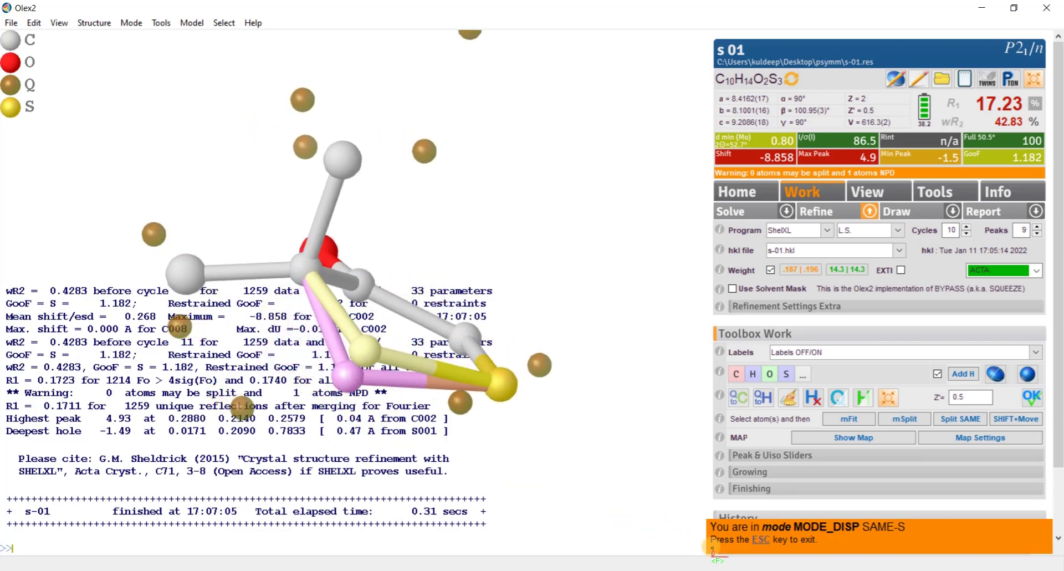
pyautogui.click(758, 542)
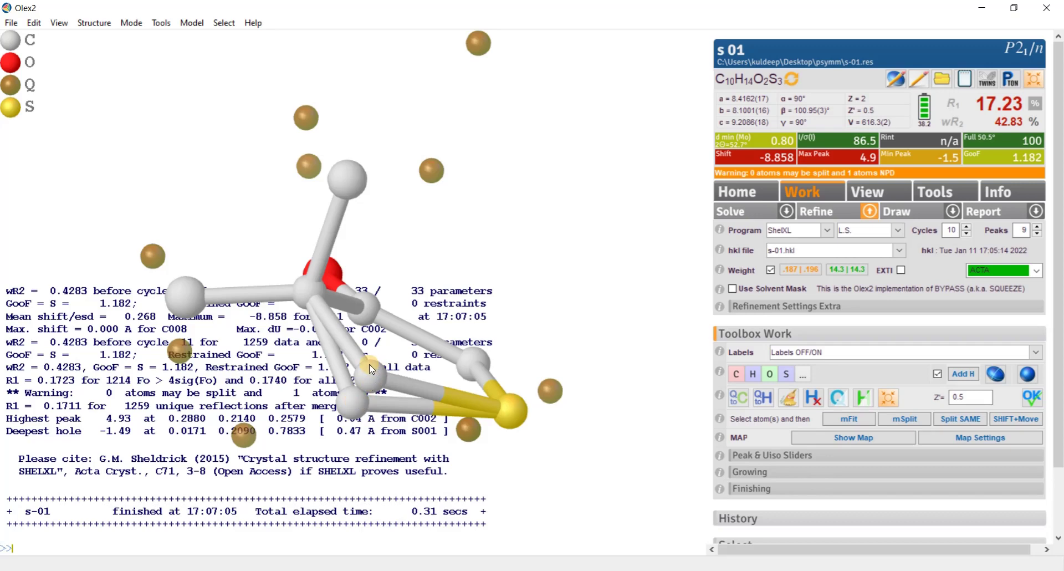
# Change the part 2 component C0 of the split carbon to sulfur and refine the structure.
pyautogui.moveTo(372, 364); pyautogui.dragTo(341, 427)
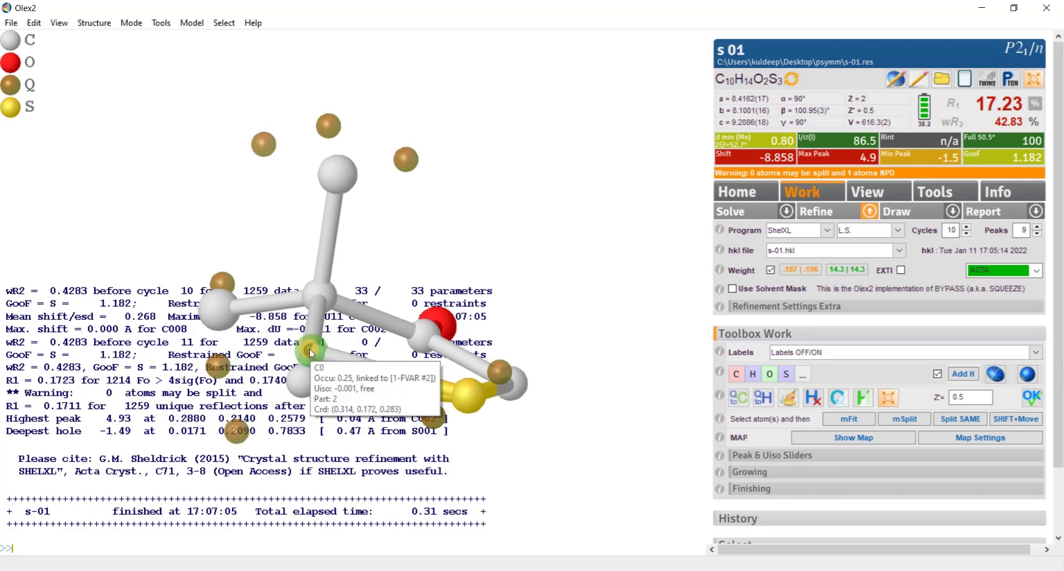
pyautogui.click(309, 349)
pyautogui.click(784, 375)
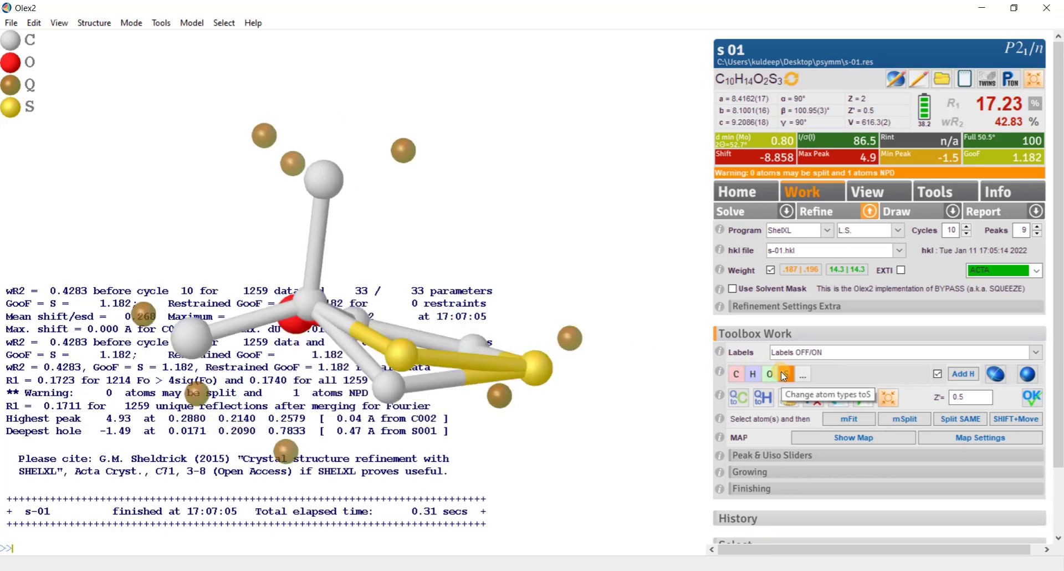
pyautogui.moveTo(520, 242); pyautogui.dragTo(506, 266)
pyautogui.click(826, 212)
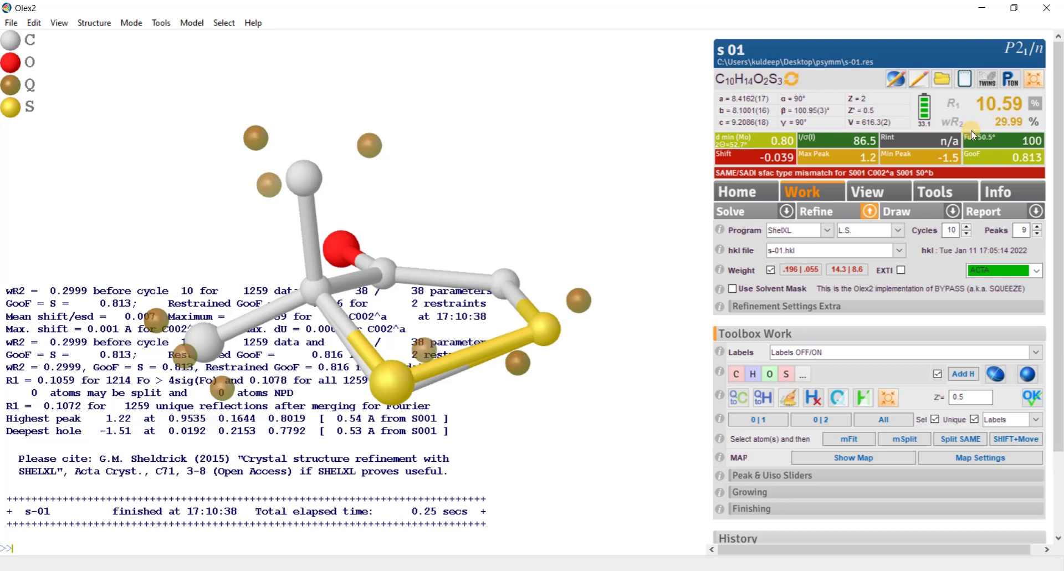
# Inspect the overlapping carbon and sulfur positions at the disordered site and run another refinement cycle.
pyautogui.moveTo(523, 451); pyautogui.dragTo(564, 305)
pyautogui.click(467, 284)
pyautogui.moveTo(483, 325); pyautogui.dragTo(417, 311)
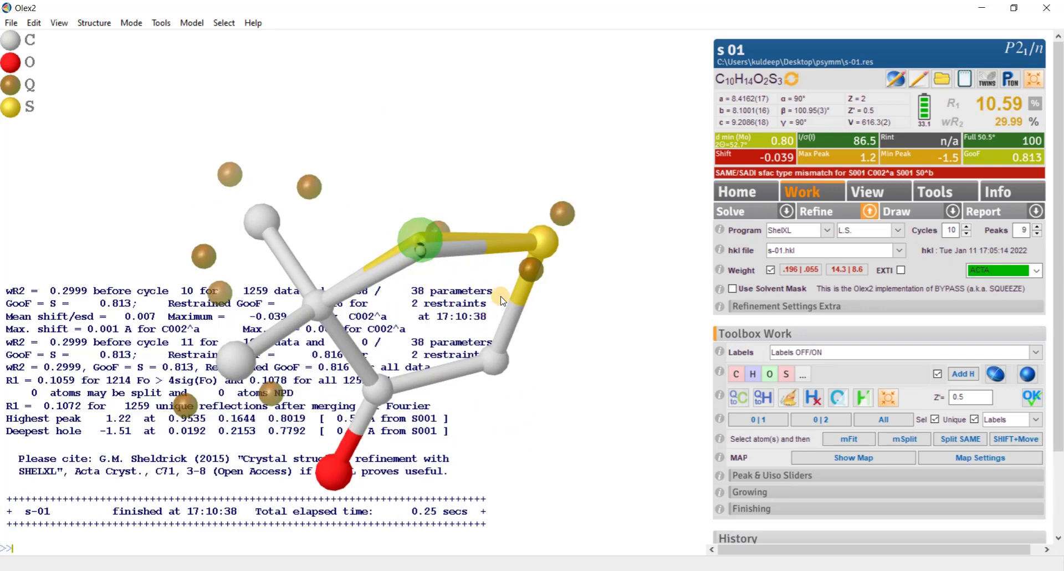
pyautogui.moveTo(422, 248); pyautogui.dragTo(441, 221)
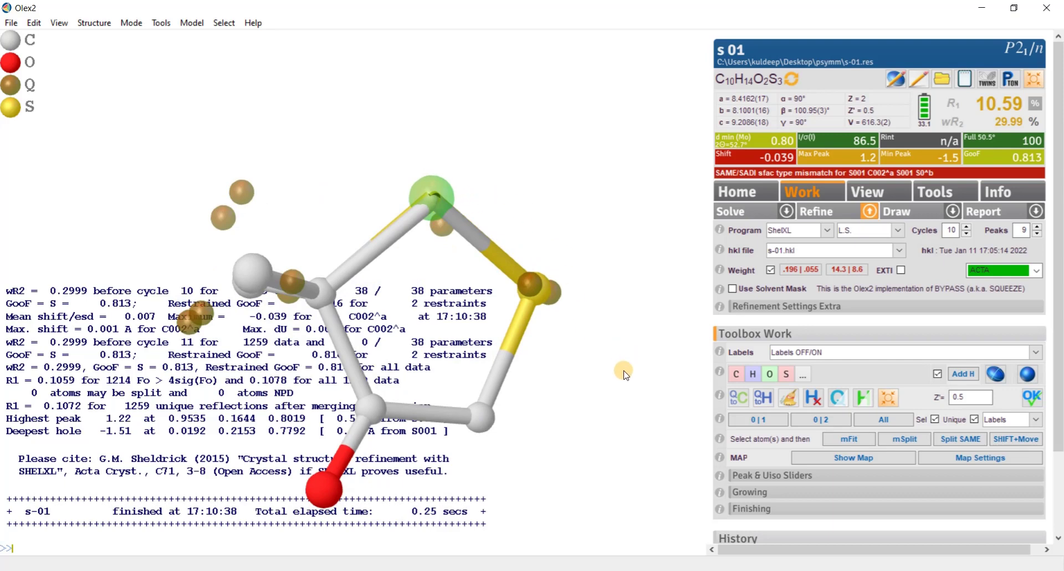
pyautogui.click(511, 170)
pyautogui.click(816, 212)
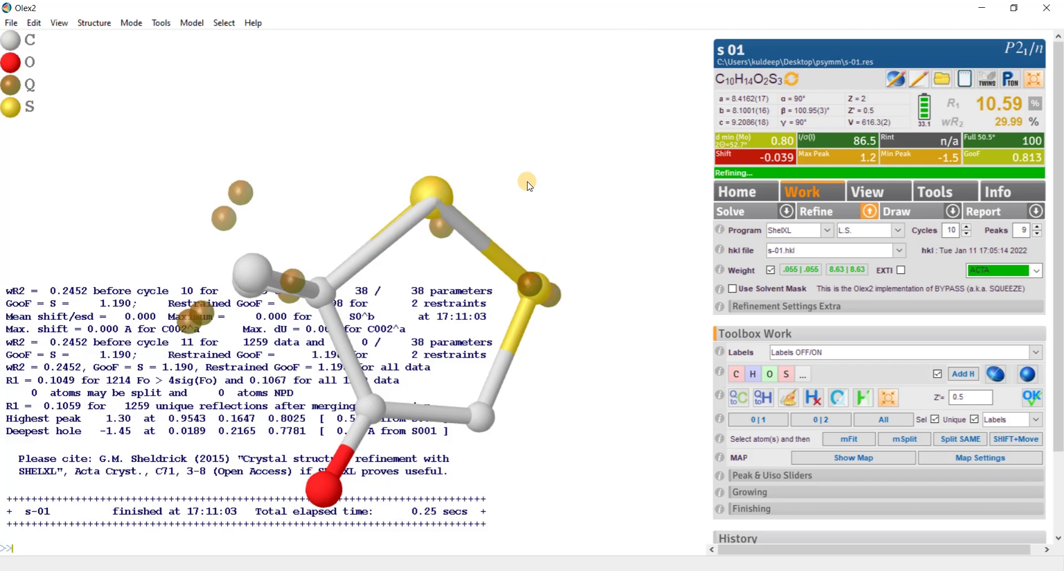
# Apply the EADP constraint to the overlapping atoms C002 and S0 and refine the structure.
pyautogui.moveTo(528, 184); pyautogui.dragTo(512, 262)
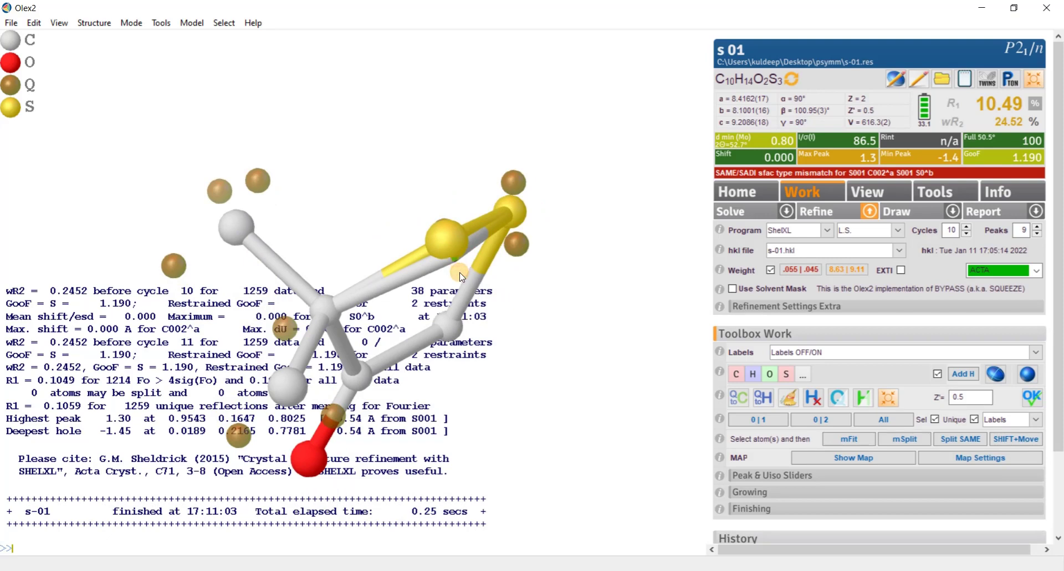
pyautogui.click(445, 240)
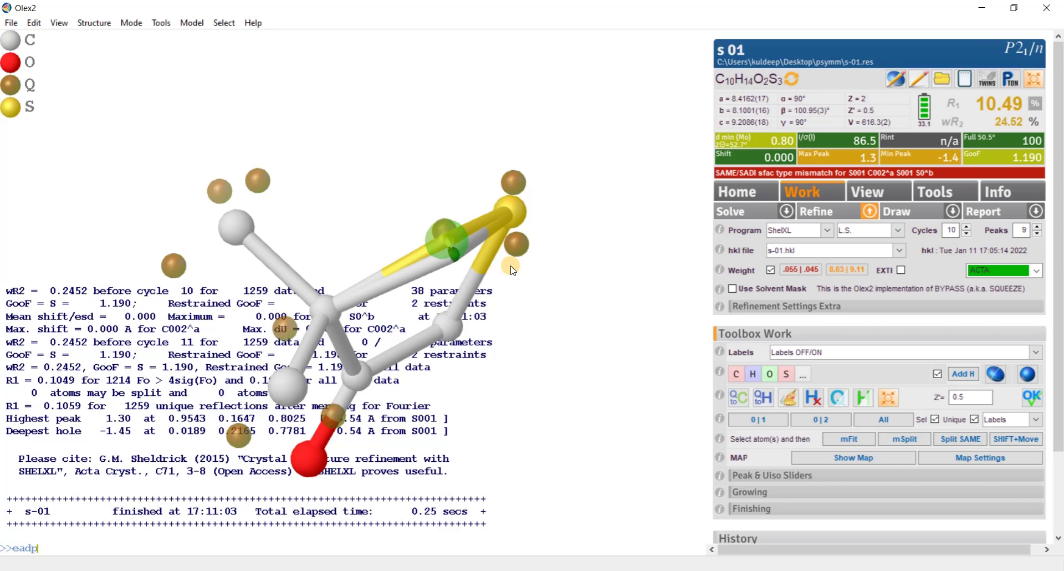
pyautogui.press('Return')
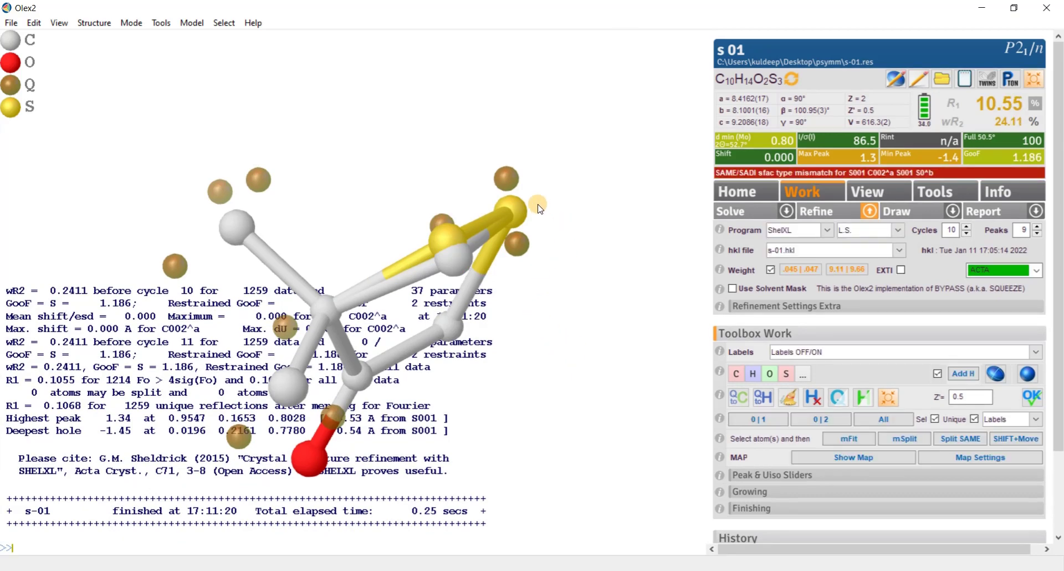
# Review the restraints, free variable and part assignments in the instructions for atoms C002 and S0.
pyautogui.moveTo(539, 205)
pyautogui.mouseDown()
pyautogui.moveTo(546, 275)
pyautogui.moveTo(574, 320)
pyautogui.moveTo(588, 238)
pyautogui.moveTo(549, 202)
pyautogui.moveTo(487, 310)
pyautogui.moveTo(421, 330)
pyautogui.moveTo(563, 173)
pyautogui.moveTo(584, 185)
pyautogui.moveTo(553, 210)
pyautogui.mouseUp()
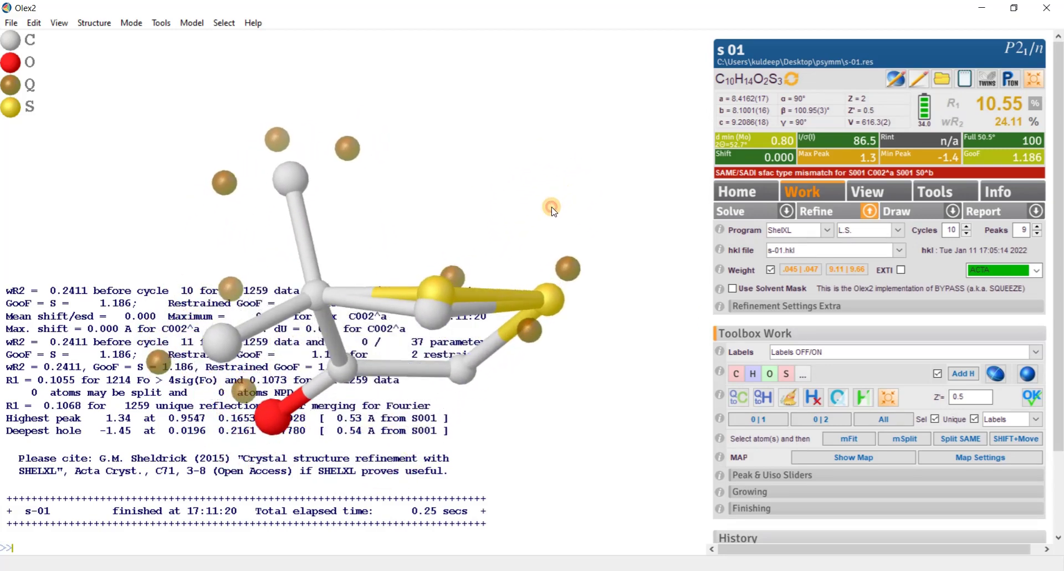
pyautogui.moveTo(457, 330)
pyautogui.mouseDown()
pyautogui.moveTo(483, 389)
pyautogui.moveTo(443, 337)
pyautogui.mouseUp()
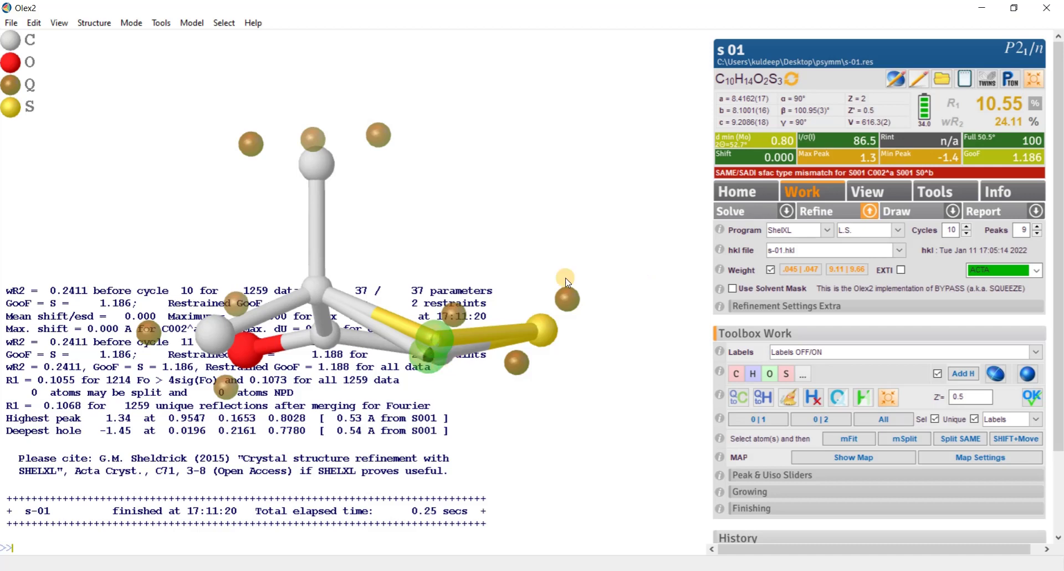
pyautogui.click(893, 83)
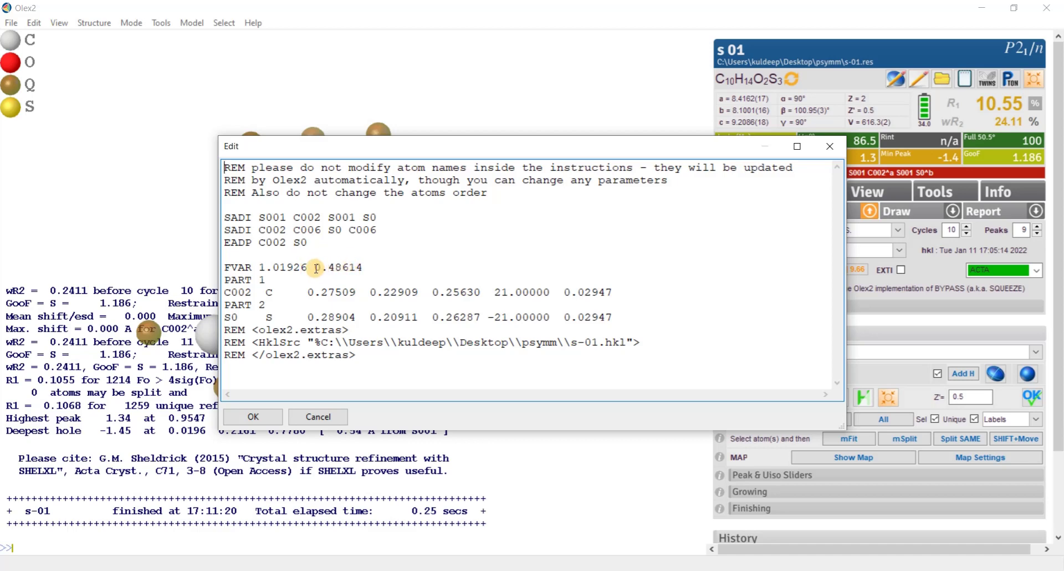
pyautogui.click(271, 417)
# Refine the structure with anisotropic atoms and add the hydrogen atoms.
pyautogui.moveTo(388, 412); pyautogui.dragTo(563, 409)
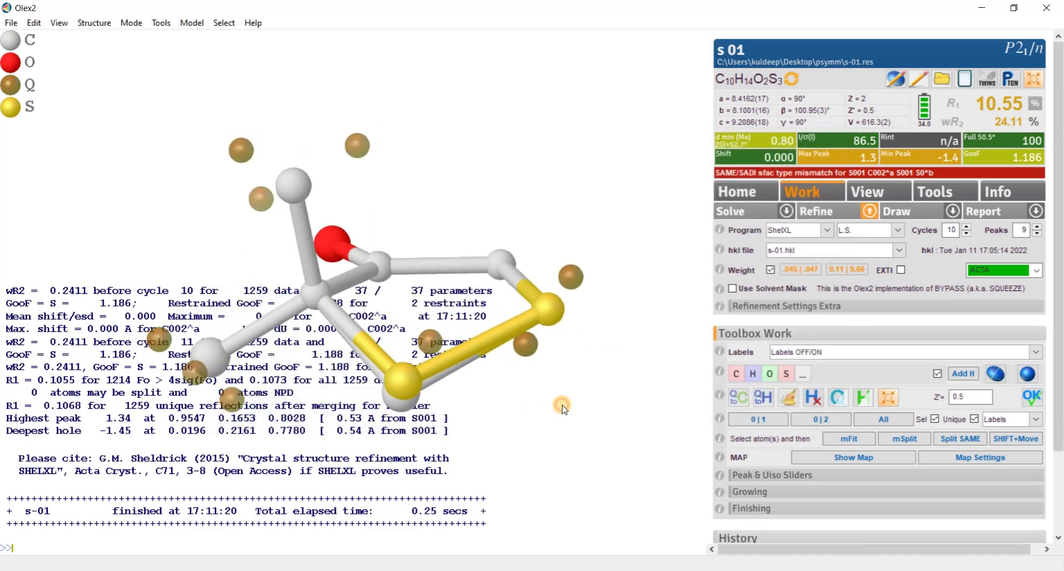
pyautogui.moveTo(497, 390); pyautogui.dragTo(515, 419)
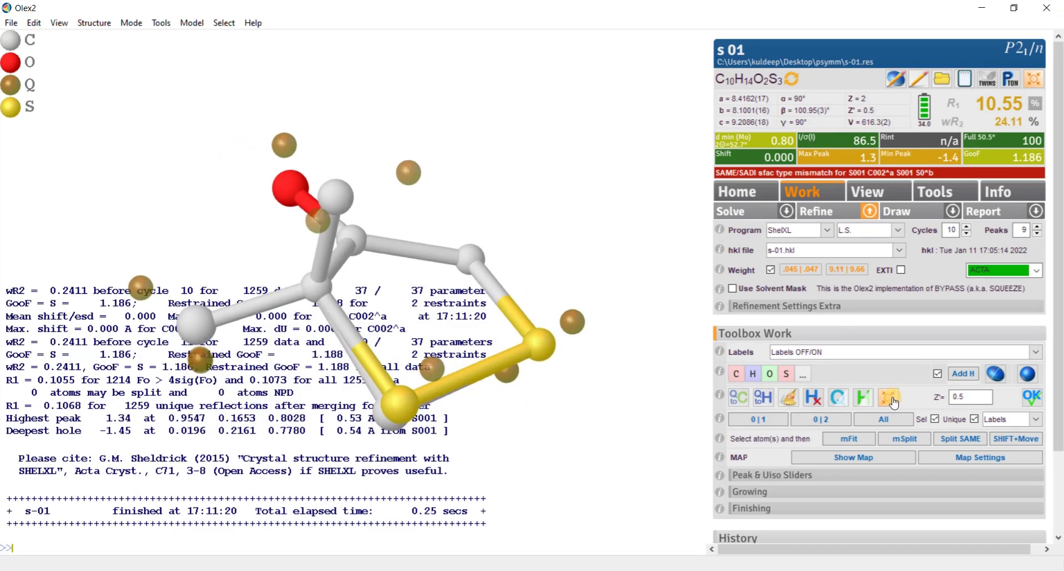
pyautogui.click(996, 375)
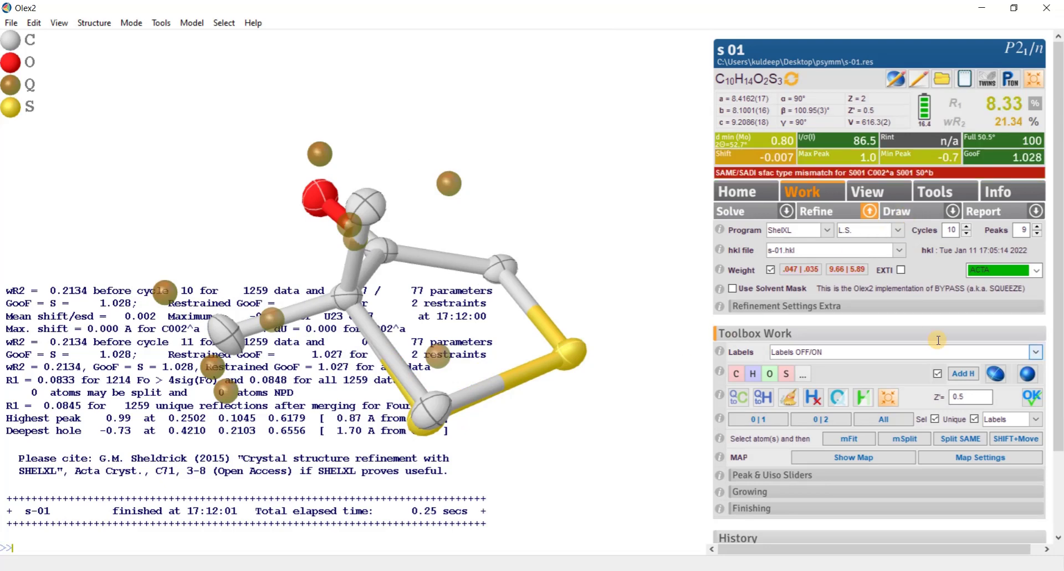
pyautogui.click(964, 375)
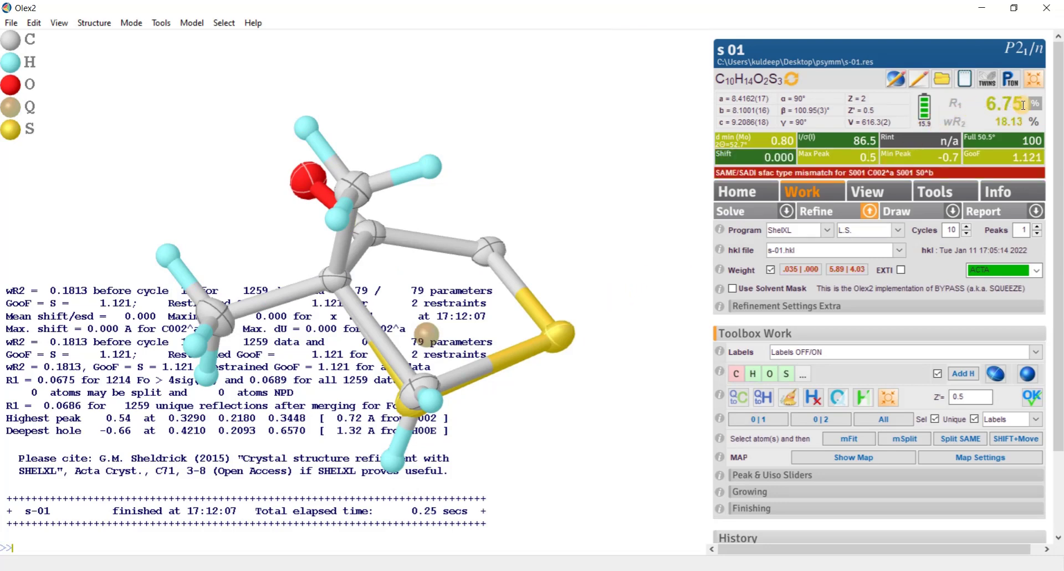
# Delete both SADI restraints from the instructions for C002 and S0, keeping EADP, and refine again.
pyautogui.moveTo(563, 368); pyautogui.dragTo(583, 459)
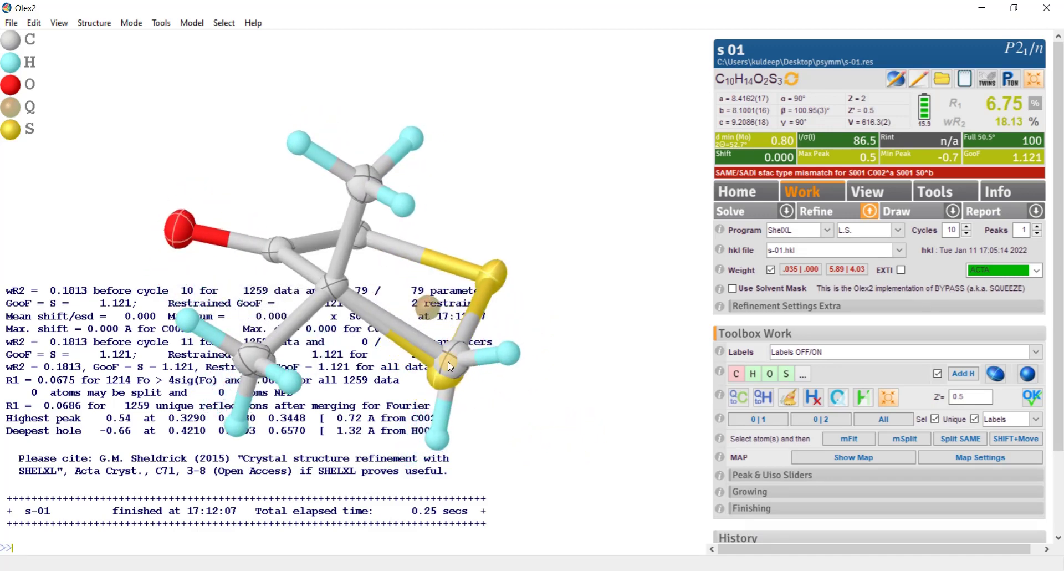
pyautogui.moveTo(560, 397); pyautogui.dragTo(420, 373)
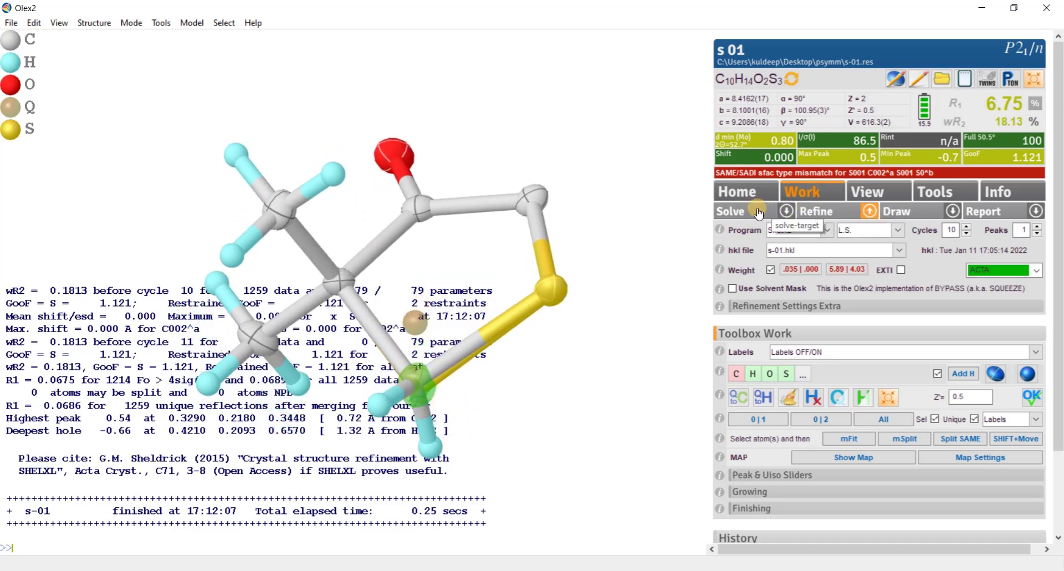
pyautogui.click(893, 80)
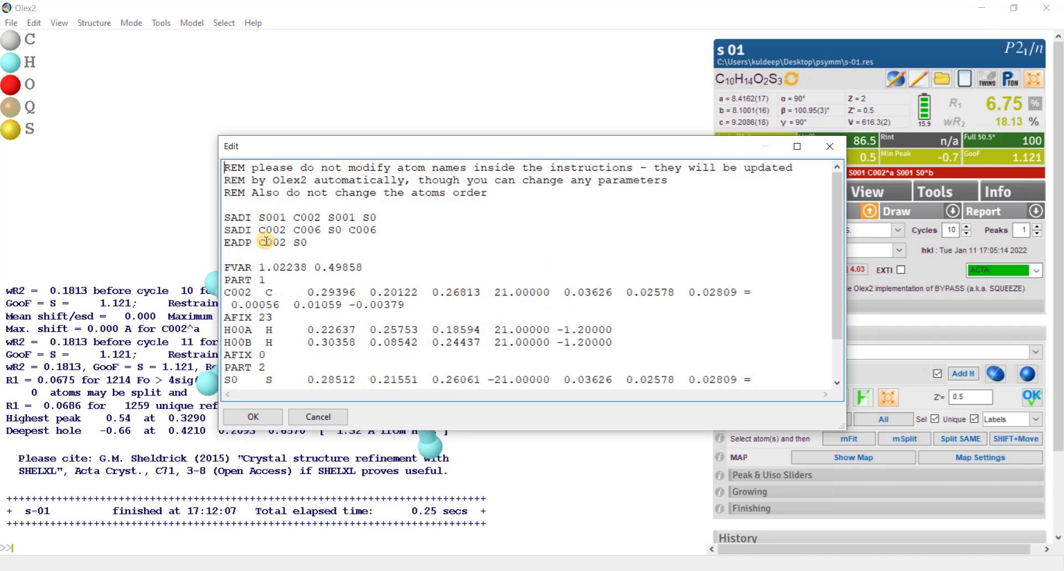
pyautogui.moveTo(228, 216); pyautogui.dragTo(376, 223)
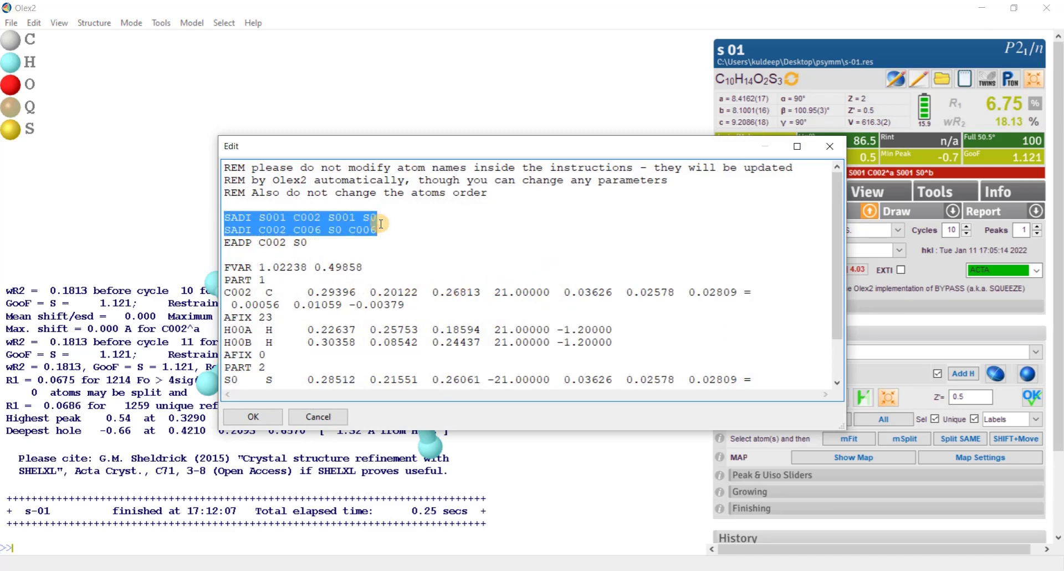
pyautogui.press('Delete')
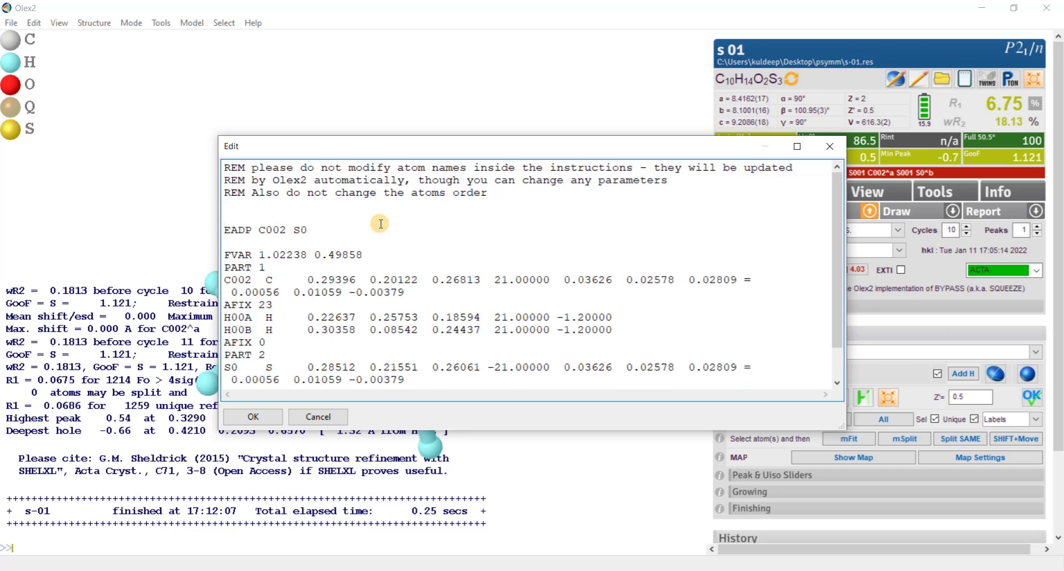
pyautogui.click(253, 417)
pyautogui.moveTo(413, 400)
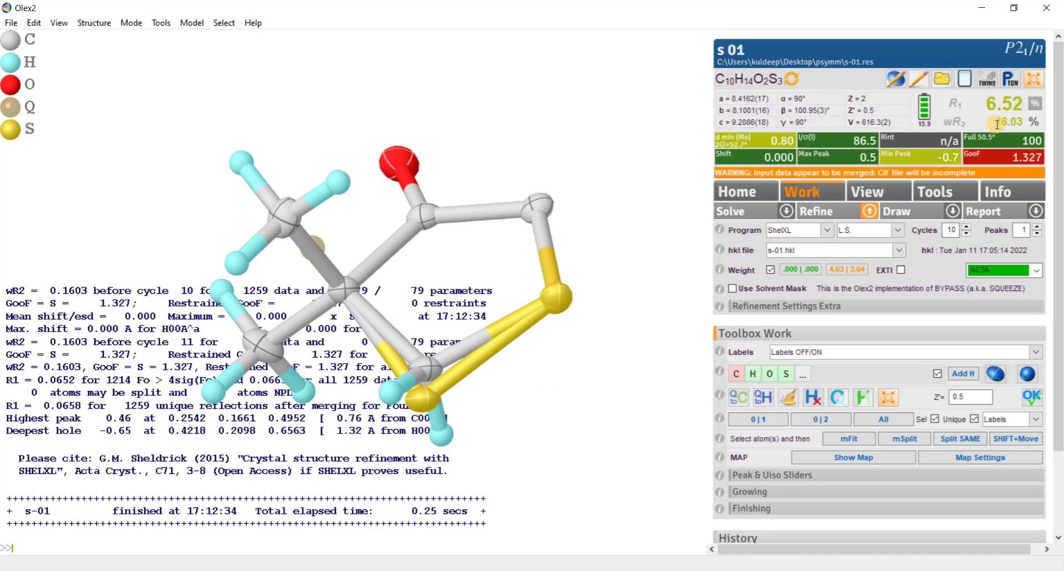
pyautogui.moveTo(568, 421)
pyautogui.mouseDown()
pyautogui.moveTo(624, 349)
pyautogui.moveTo(552, 424)
pyautogui.mouseUp()
pyautogui.click(817, 215)
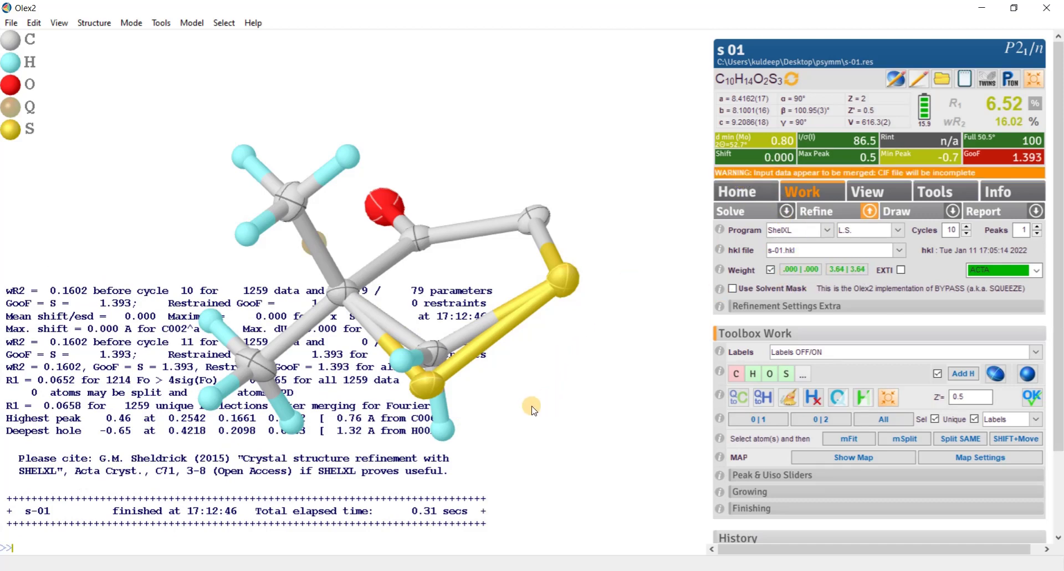
# Compare disorder parts 0 and 1 with parts 0 and 2, and display all parts again.
pyautogui.moveTo(532, 405); pyautogui.dragTo(593, 437)
pyautogui.click(764, 420)
pyautogui.click(820, 420)
pyautogui.moveTo(594, 203); pyautogui.dragTo(579, 183)
pyautogui.click(884, 418)
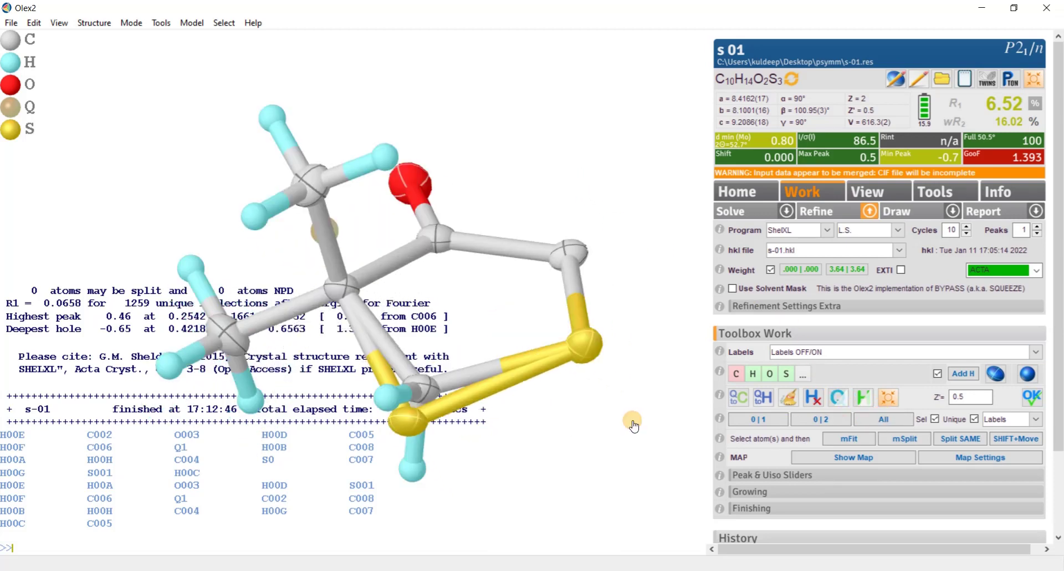
# Check the EADP constraint and occupancies in the instructions for the disordered pair C002 and S0.
pyautogui.moveTo(633, 425); pyautogui.dragTo(513, 415)
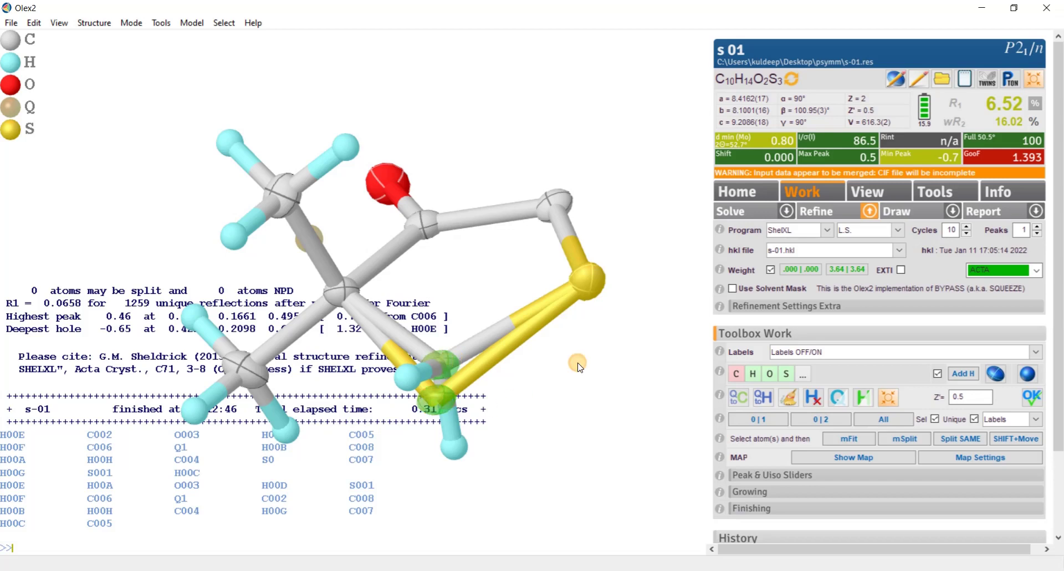
pyautogui.moveTo(534, 276); pyautogui.dragTo(615, 374)
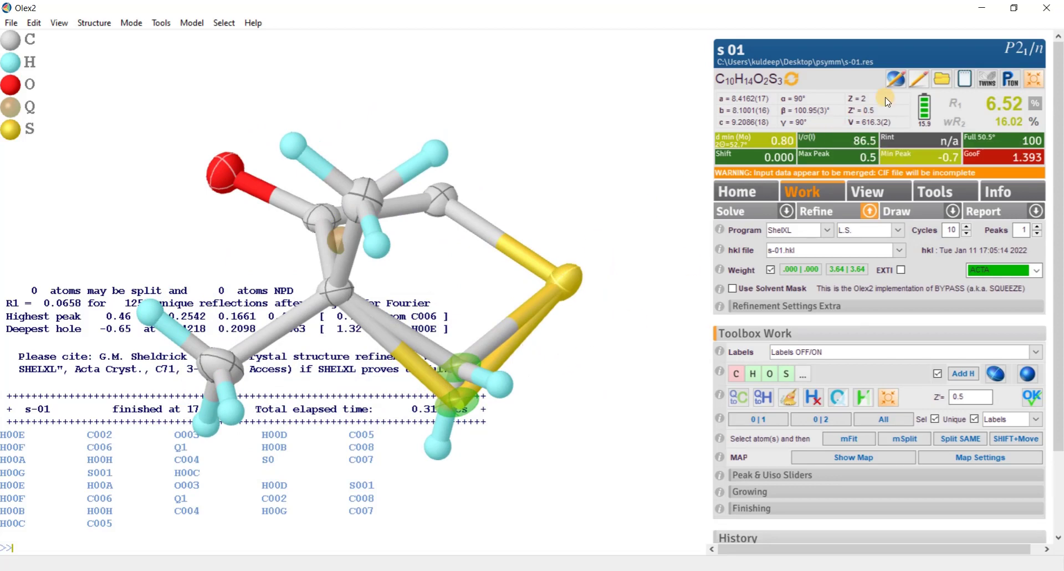
pyautogui.click(895, 79)
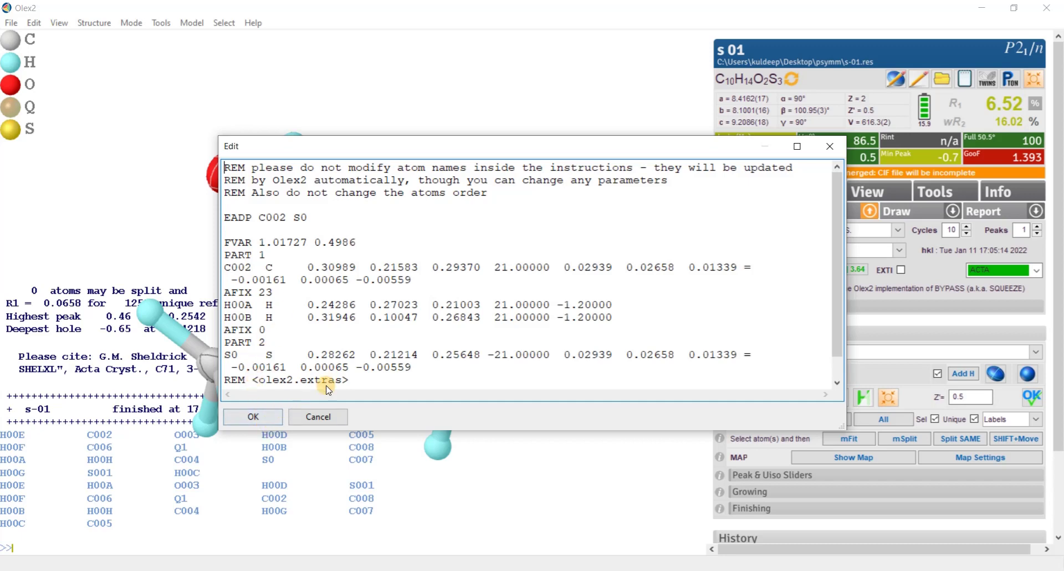
pyautogui.click(257, 414)
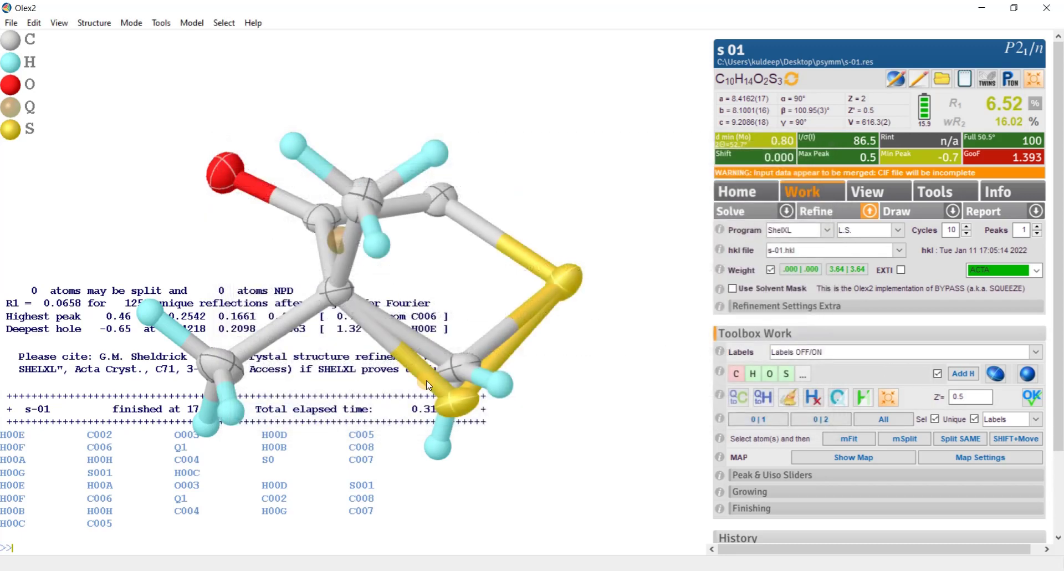
# Grow the fragment into the complete disordered molecule through its symmetry-generated bond and leave grow mode.
pyautogui.moveTo(495, 286); pyautogui.dragTo(483, 263)
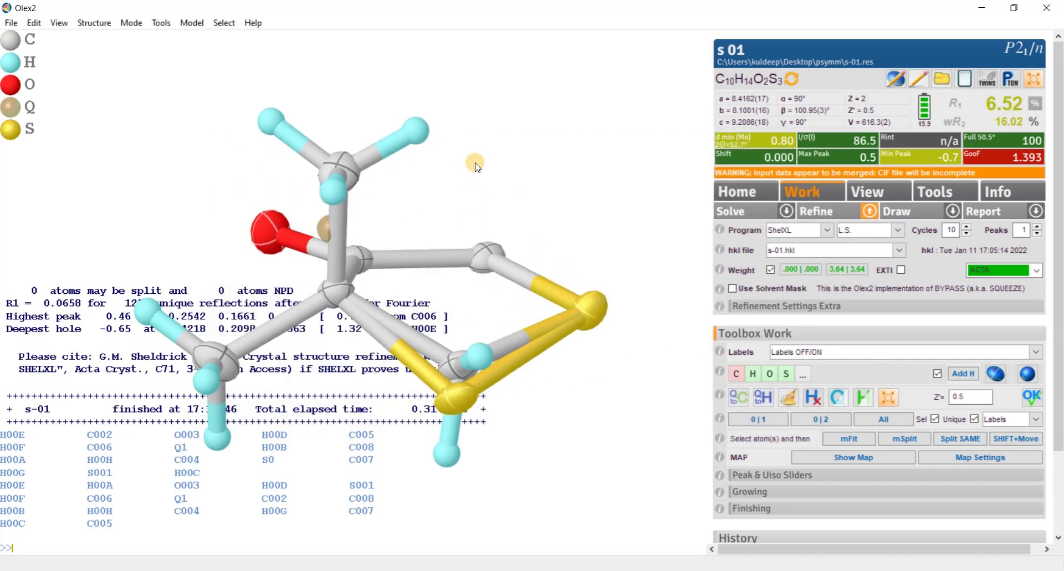
pyautogui.hotkey('ctrl', 'g')
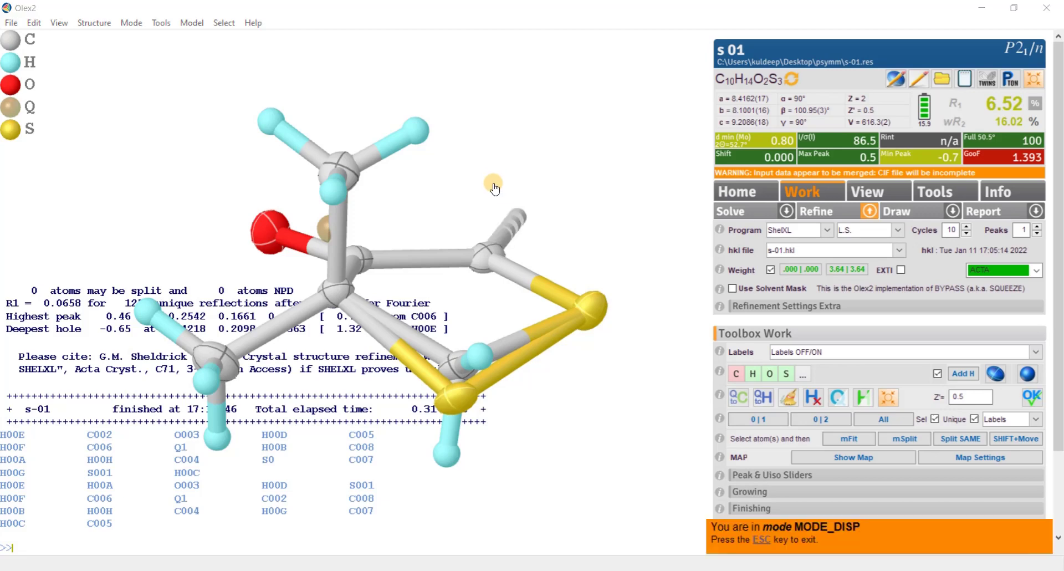
pyautogui.click(515, 215)
pyautogui.moveTo(588, 240); pyautogui.dragTo(521, 305)
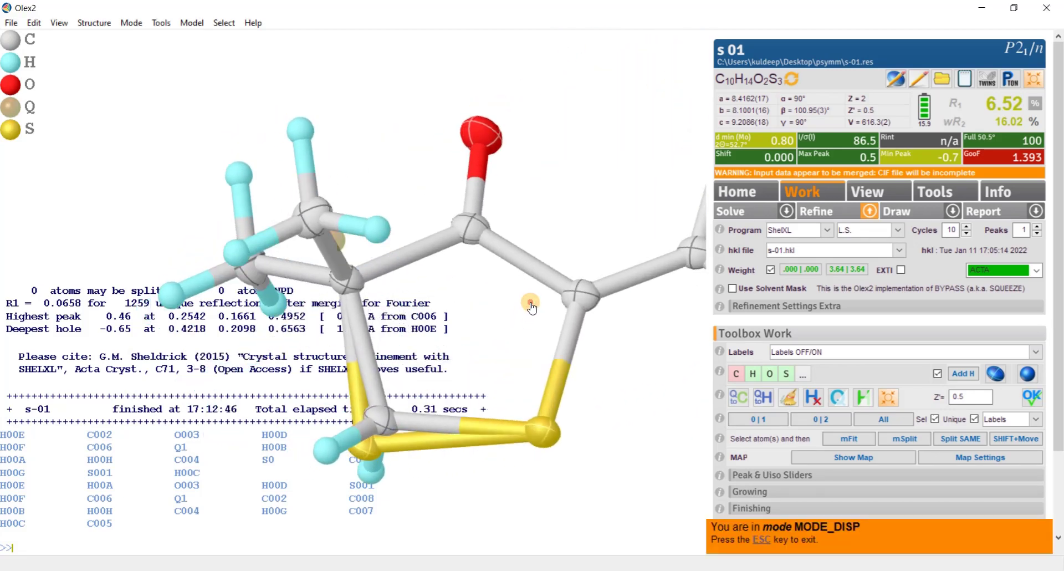
pyautogui.scroll(5, 361, 271)
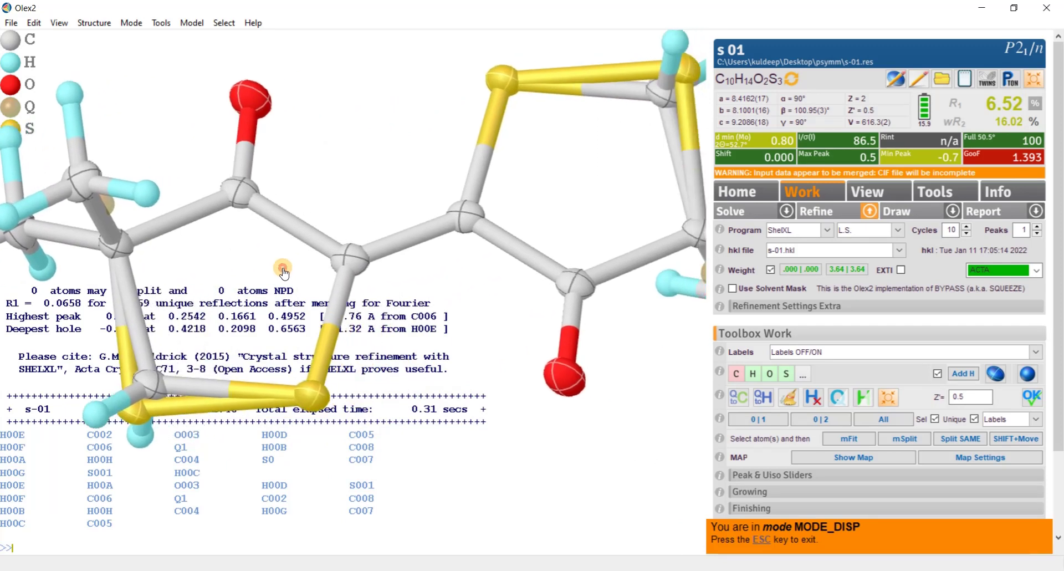
pyautogui.scroll(2, 430, 293)
pyautogui.scroll(-5, 427, 260)
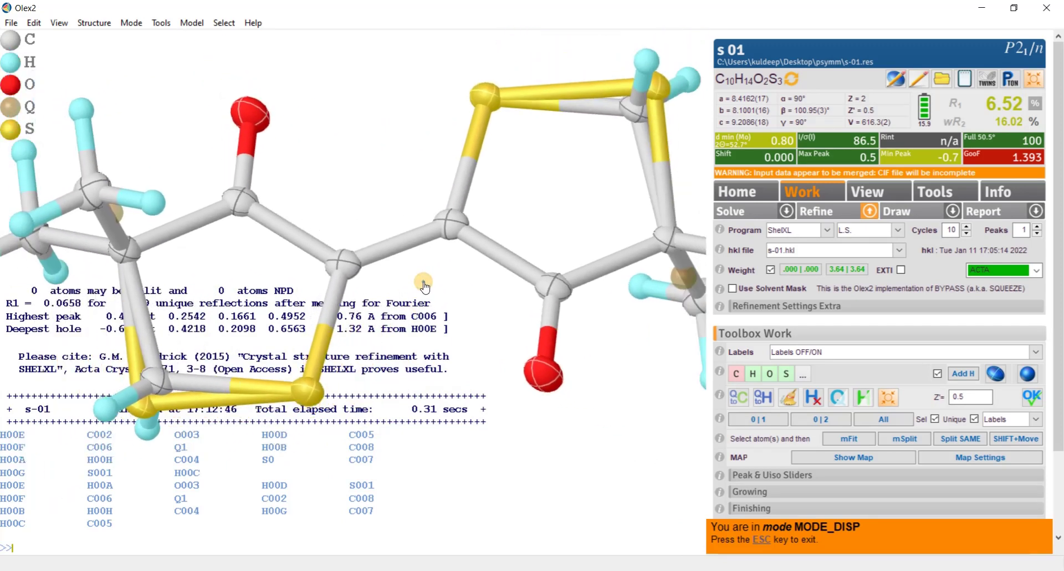
pyautogui.moveTo(418, 276); pyautogui.dragTo(395, 310)
pyautogui.click(769, 544)
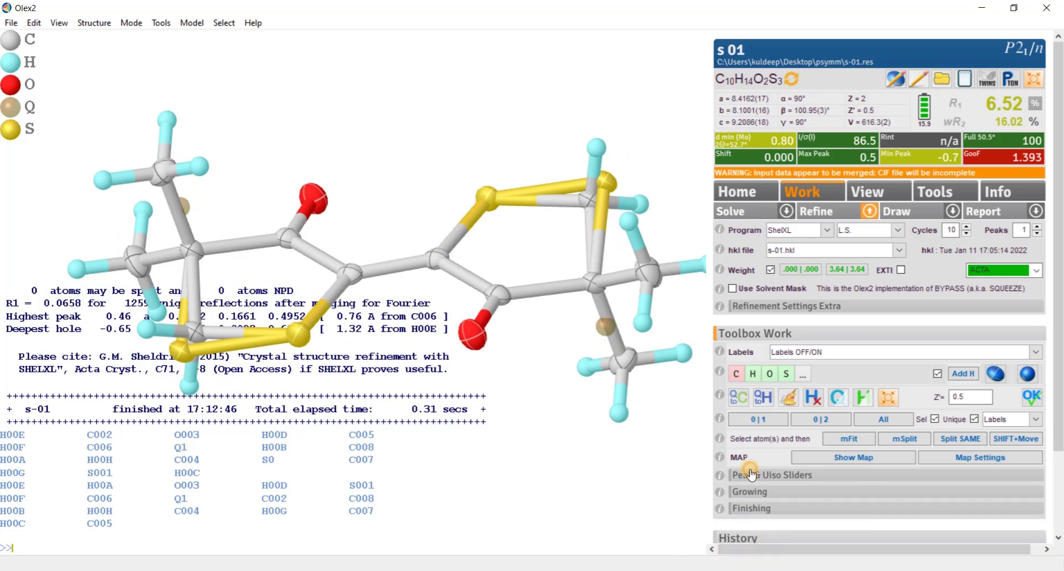
# Display only parts 0 and 1 of the grown molecule.
pyautogui.click(757, 426)
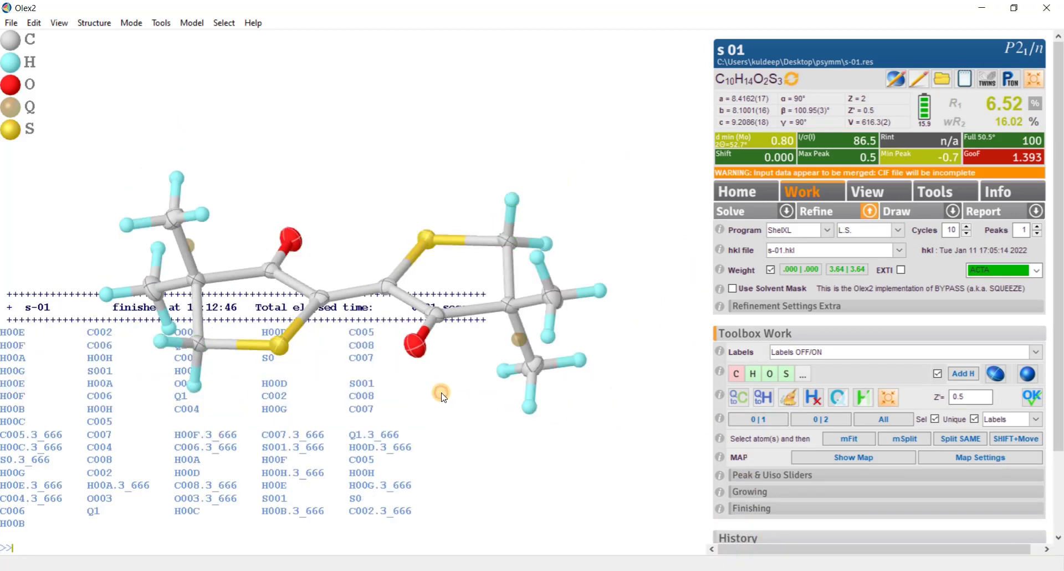
# Display only parts 0 and 2 of the grown molecule and compare them with the reference drawing Picture1.jpg.
pyautogui.moveTo(428, 306); pyautogui.dragTo(480, 289)
pyautogui.click(821, 420)
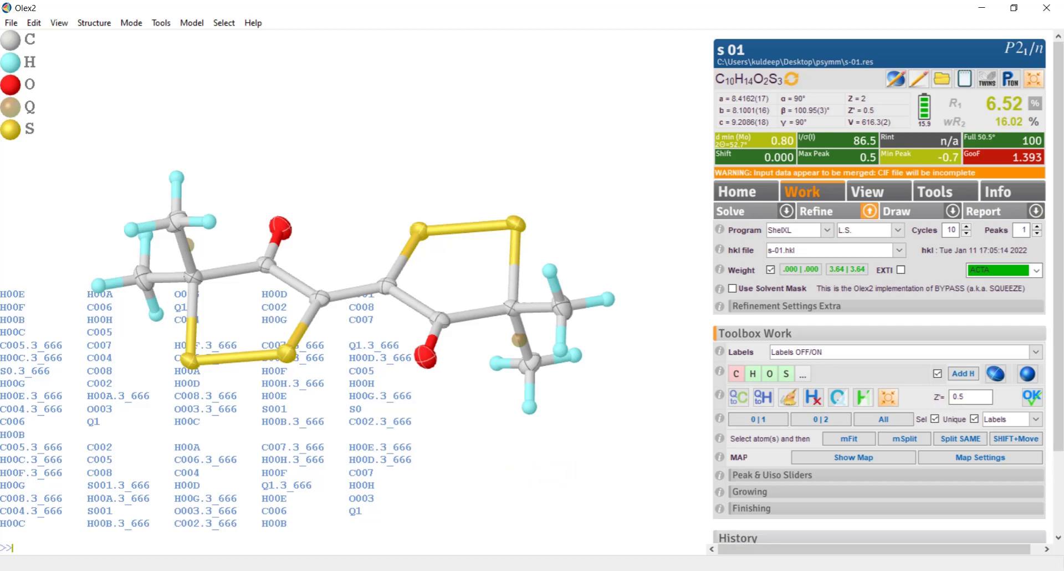
pyautogui.click(721, 570)
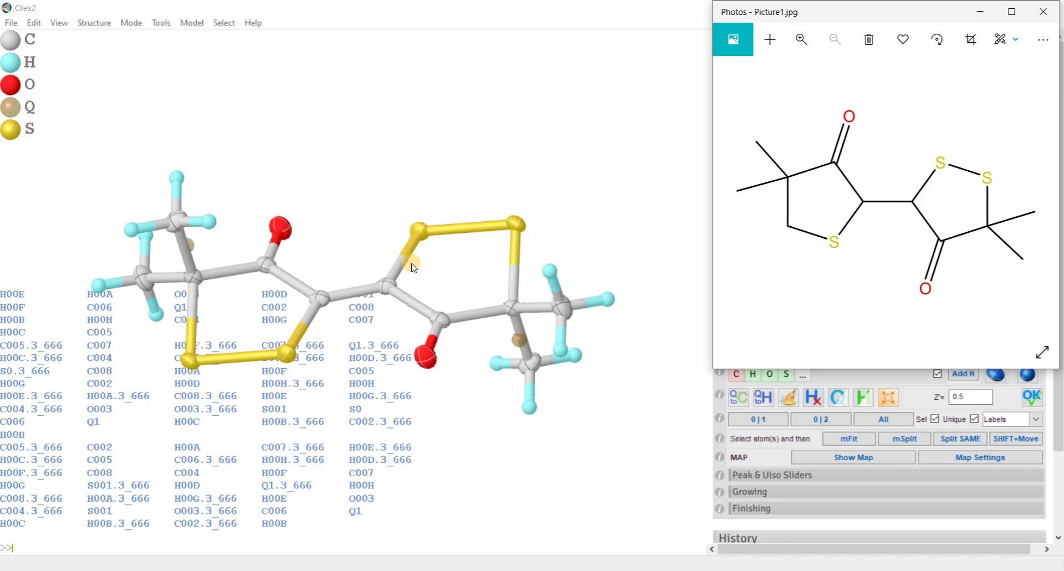
# Display only parts 0 and 1 of the grown molecule and compare the ring atoms with the drawing in Picture1.jpg.
pyautogui.click(767, 424)
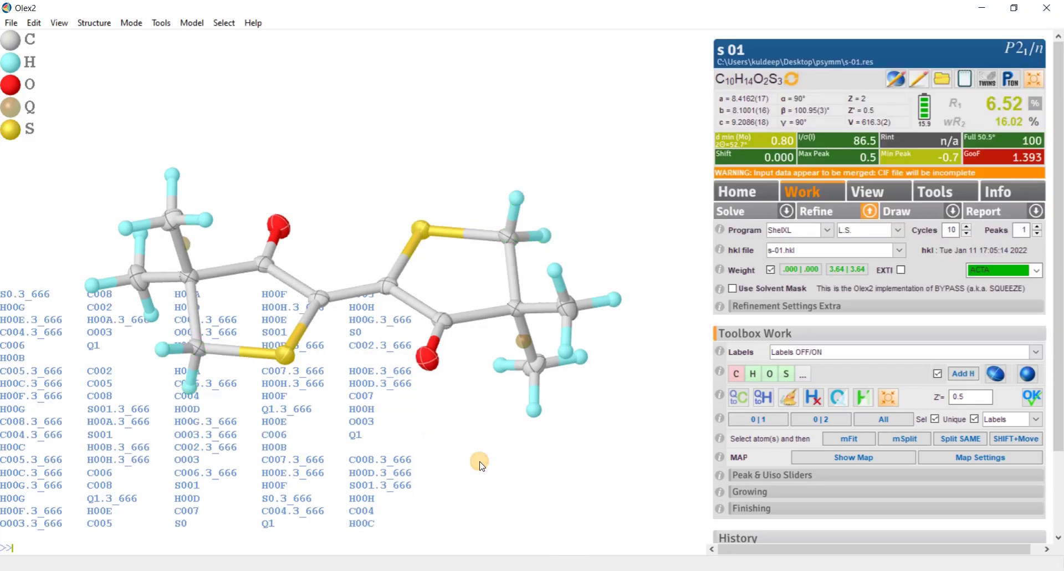
pyautogui.click(793, 565)
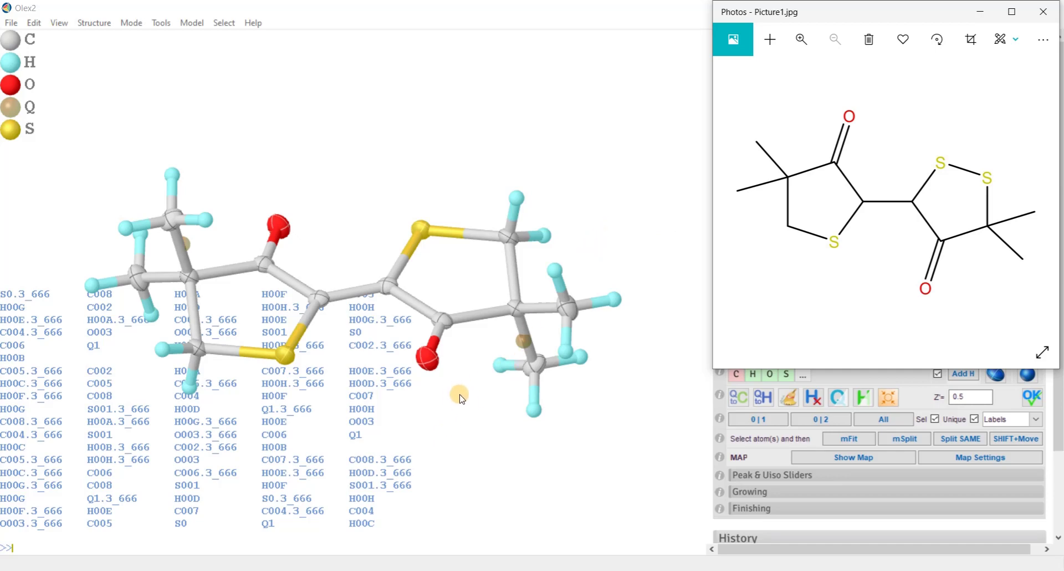
pyautogui.click(598, 229)
pyautogui.moveTo(597, 228); pyautogui.dragTo(372, 230)
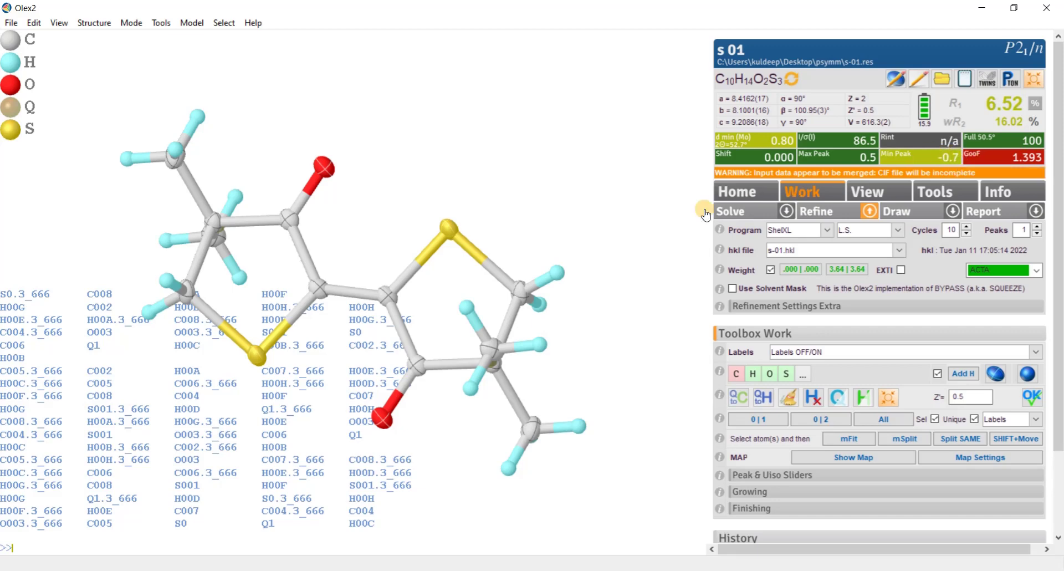
pyautogui.moveTo(593, 174); pyautogui.dragTo(251, 409)
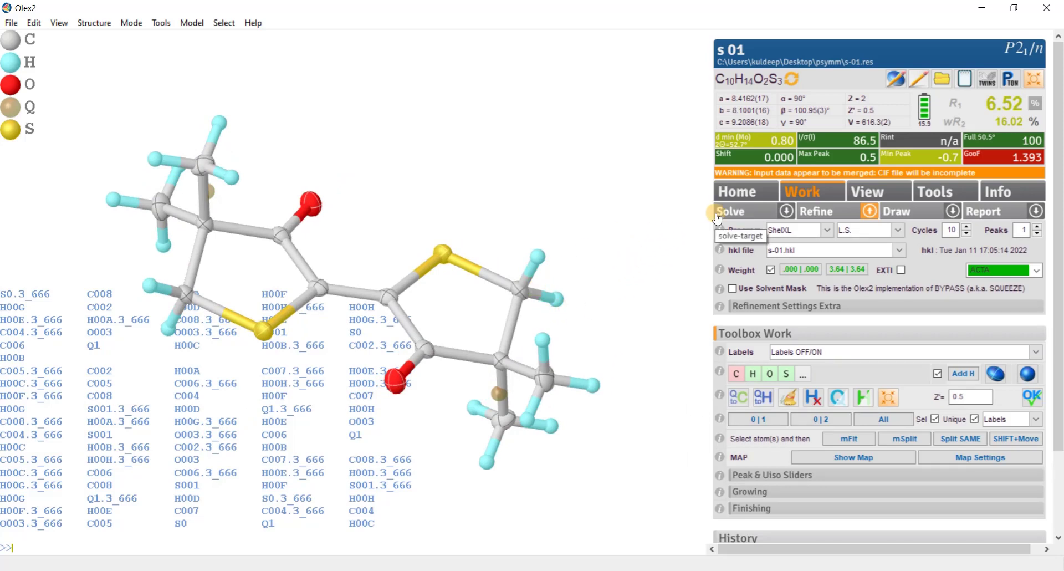
# Solve the structure again with ShelXT Intrinsic Phasing and use the solution in space group Pn.
pyautogui.click(787, 211)
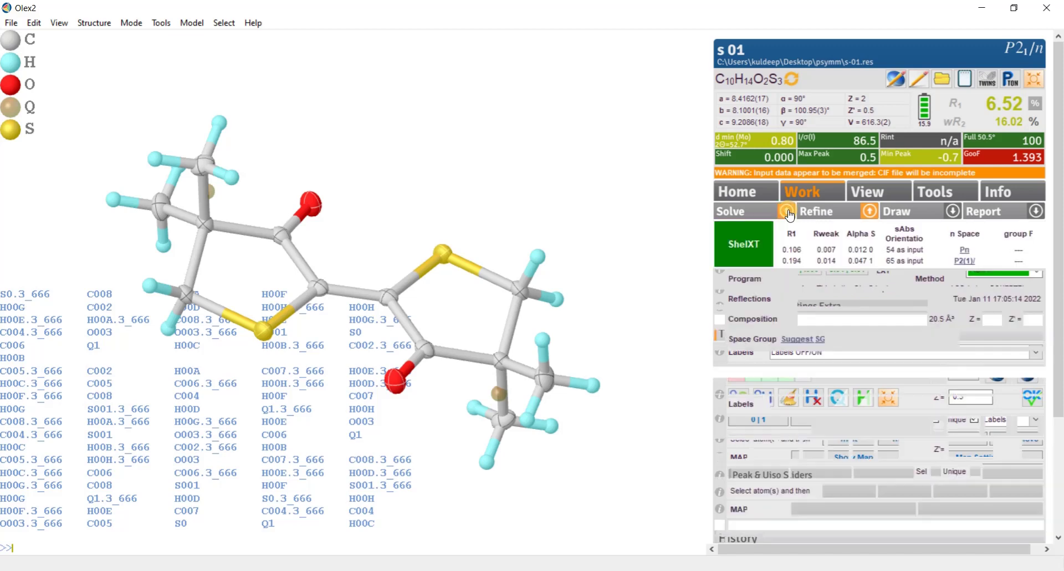
pyautogui.click(731, 211)
pyautogui.click(525, 326)
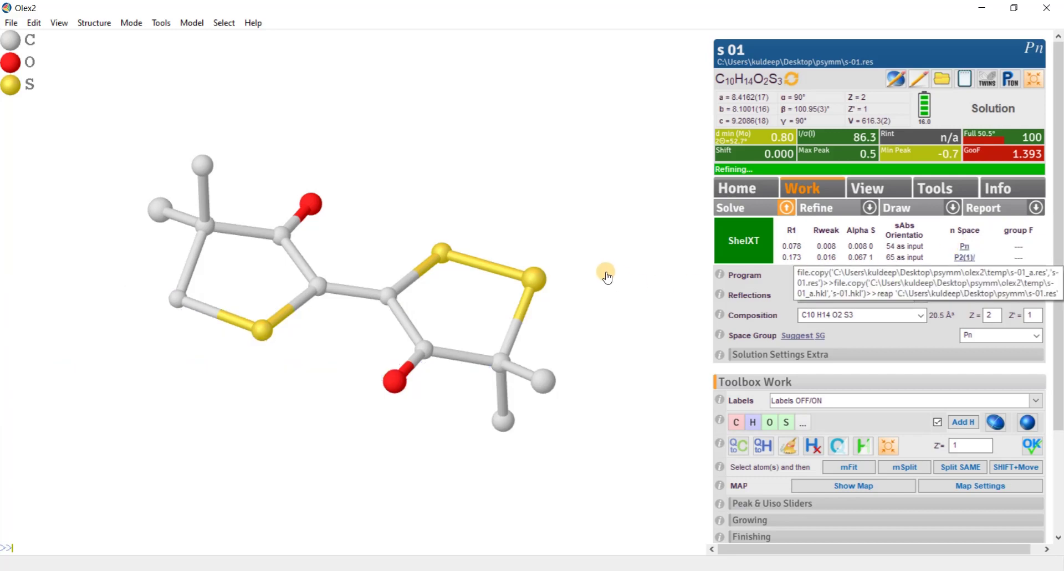
pyautogui.moveTo(487, 191); pyautogui.dragTo(526, 346)
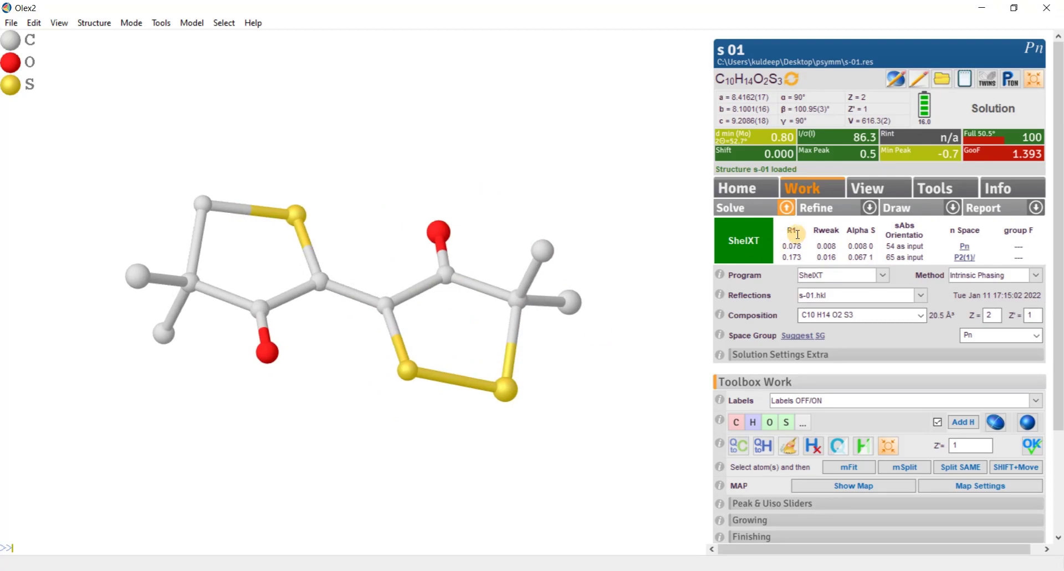
# Enable ACTA for the Pn model and refine it twice with ShelXL least squares, 10 cycles each.
pyautogui.click(870, 210)
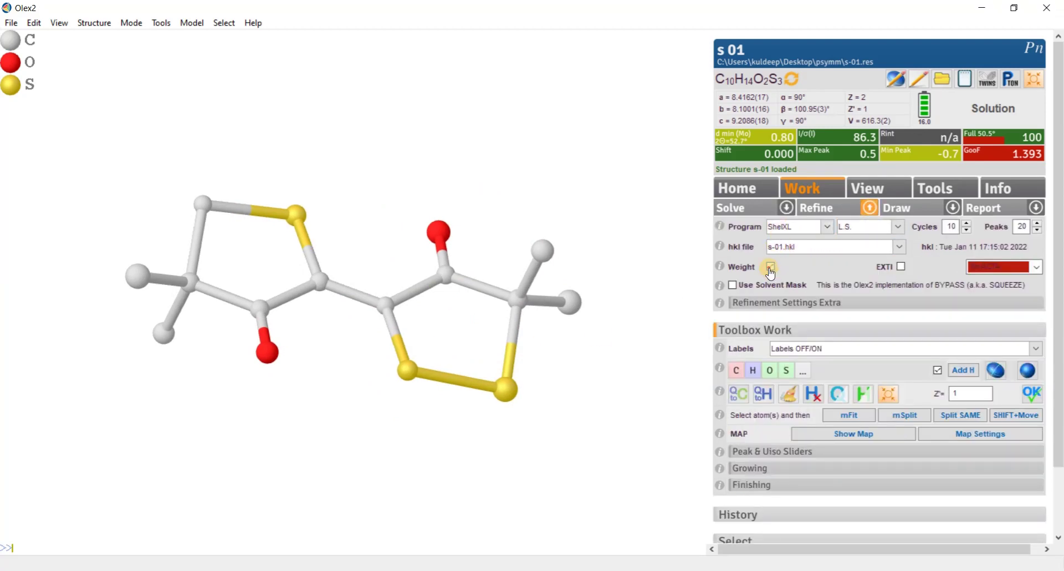
pyautogui.click(1035, 266)
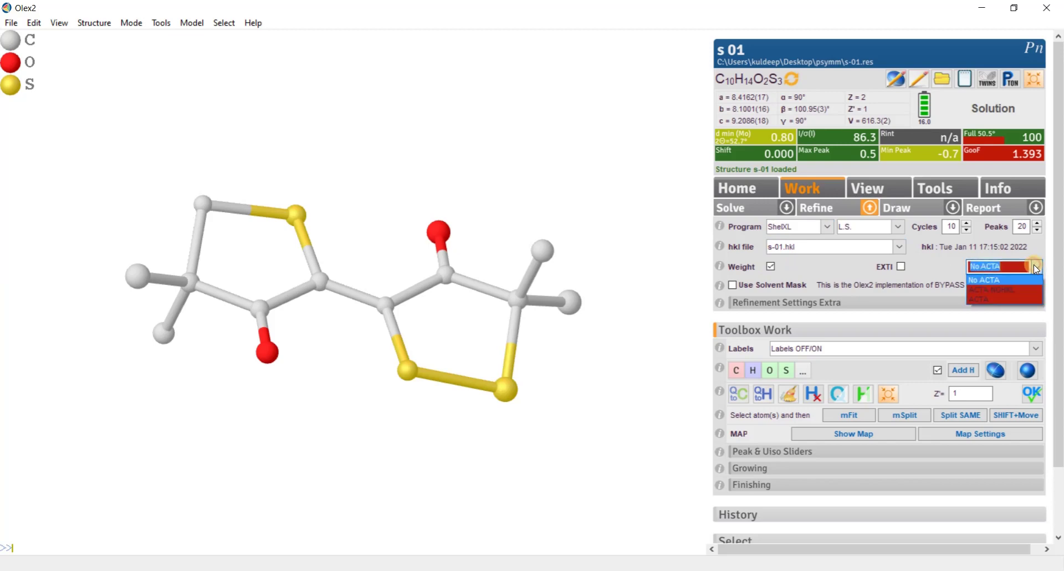
pyautogui.click(993, 298)
pyautogui.click(802, 215)
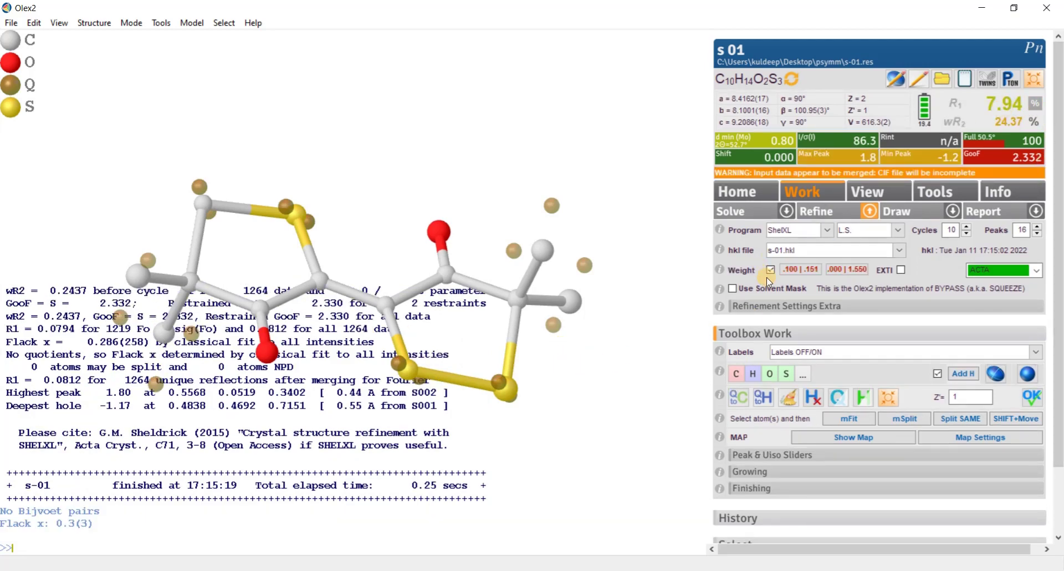
pyautogui.click(818, 211)
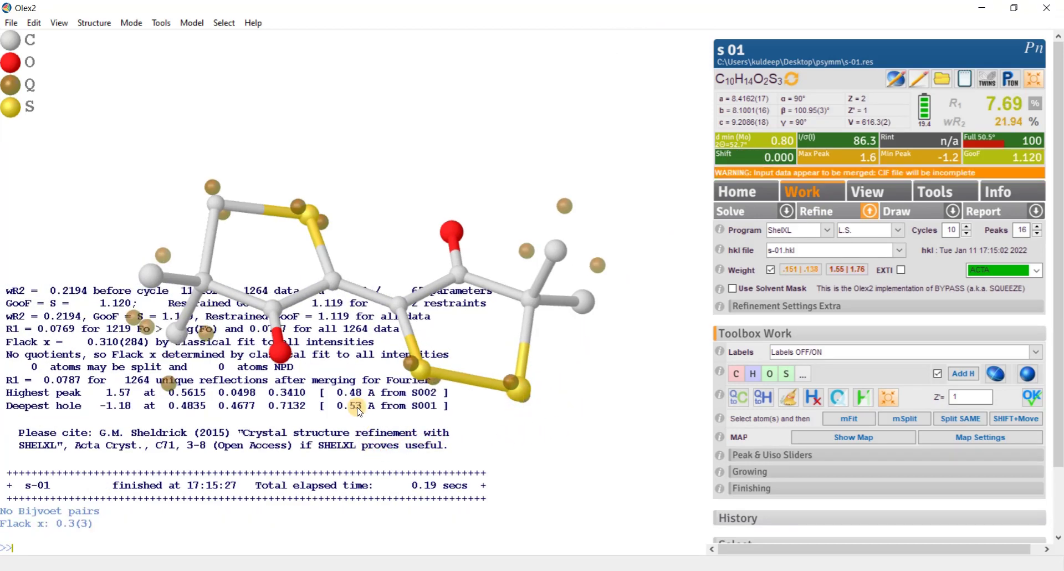
# Examine the residual Q peaks around the sulfur-bonded ring carbon and around sulfur S003 from several angles.
pyautogui.moveTo(439, 151); pyautogui.dragTo(365, 357)
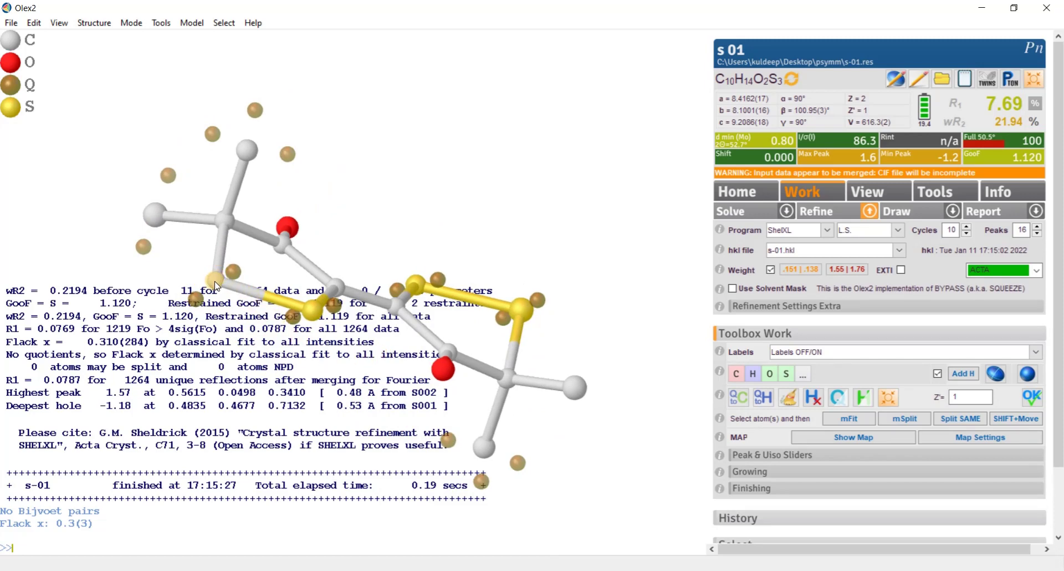
pyautogui.moveTo(218, 282)
pyautogui.moveTo(470, 317); pyautogui.dragTo(431, 347)
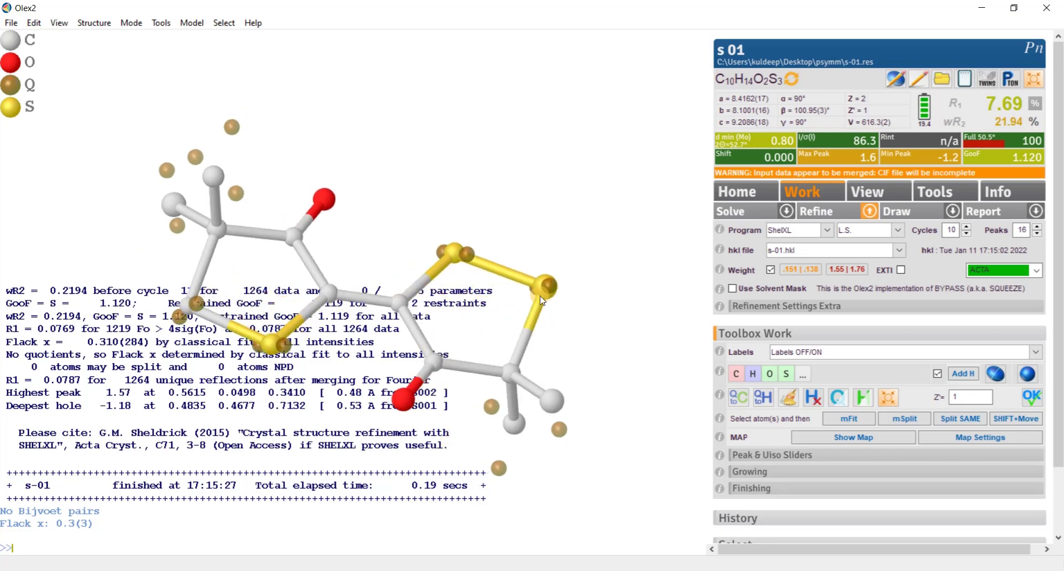
pyautogui.moveTo(547, 308); pyautogui.dragTo(578, 302)
pyautogui.moveTo(527, 289)
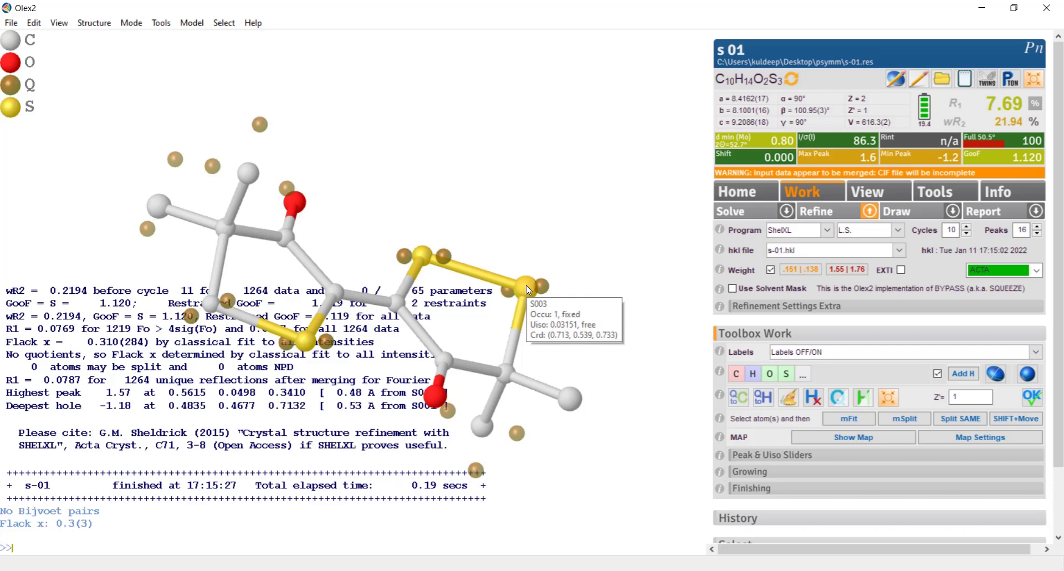
pyautogui.moveTo(525, 211); pyautogui.dragTo(541, 159)
pyautogui.moveTo(253, 304); pyautogui.dragTo(267, 320)
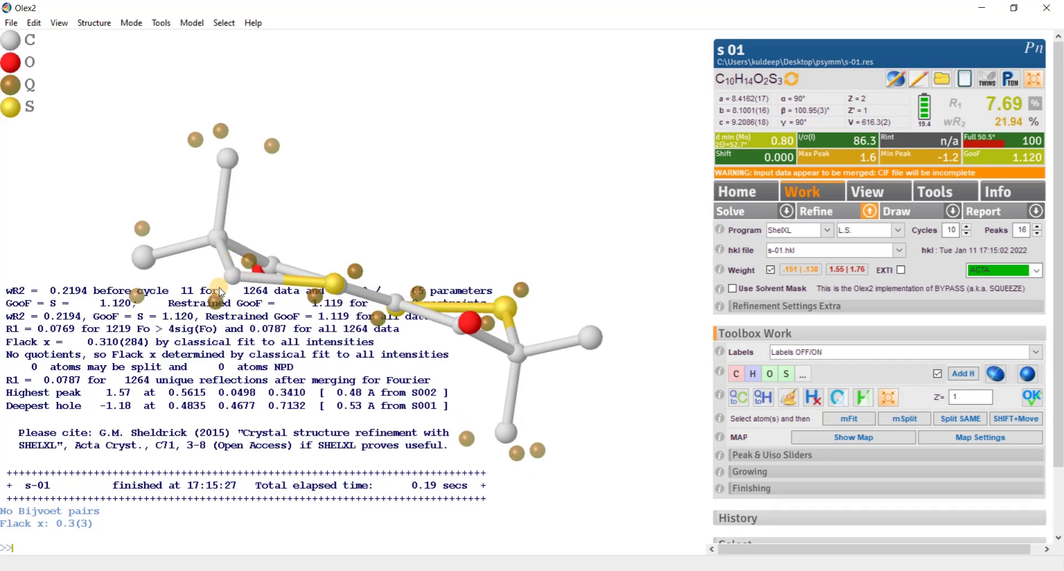
pyautogui.moveTo(241, 300); pyautogui.dragTo(226, 307)
pyautogui.moveTo(238, 359); pyautogui.dragTo(249, 299)
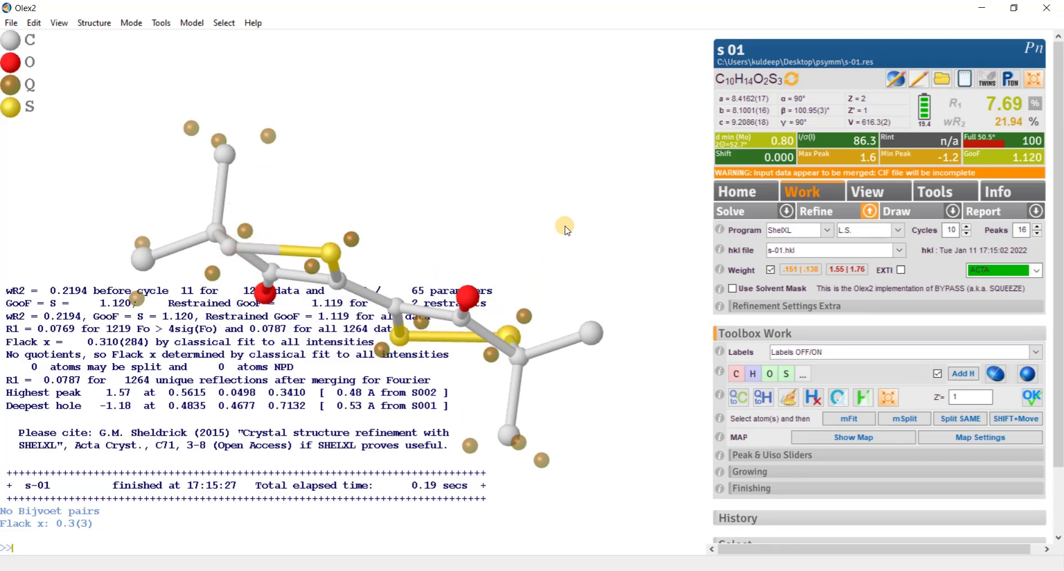
pyautogui.moveTo(565, 225); pyautogui.dragTo(541, 235)
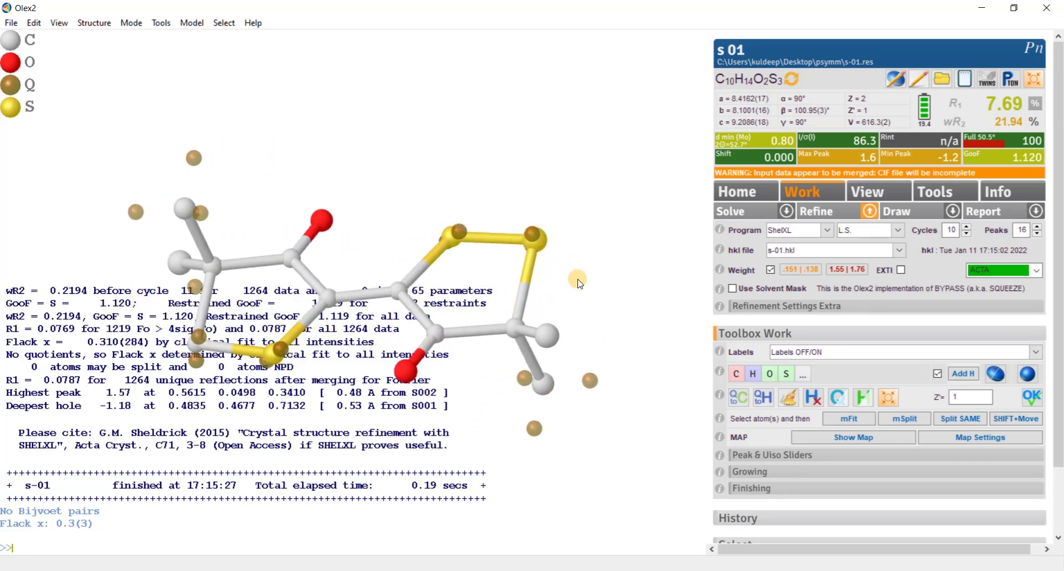
pyautogui.moveTo(575, 277); pyautogui.dragTo(543, 241)
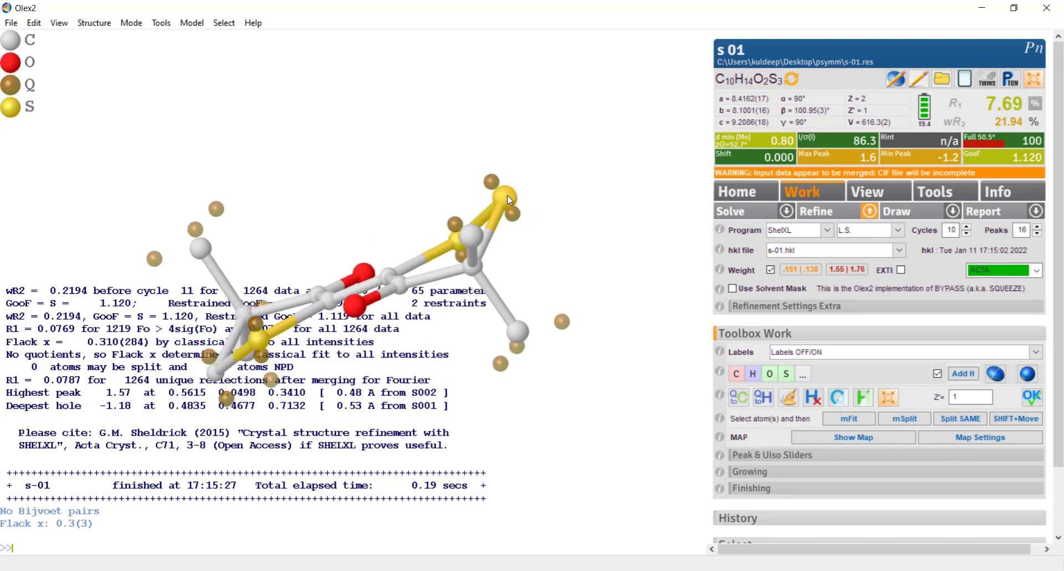
pyautogui.moveTo(535, 195); pyautogui.dragTo(471, 274)
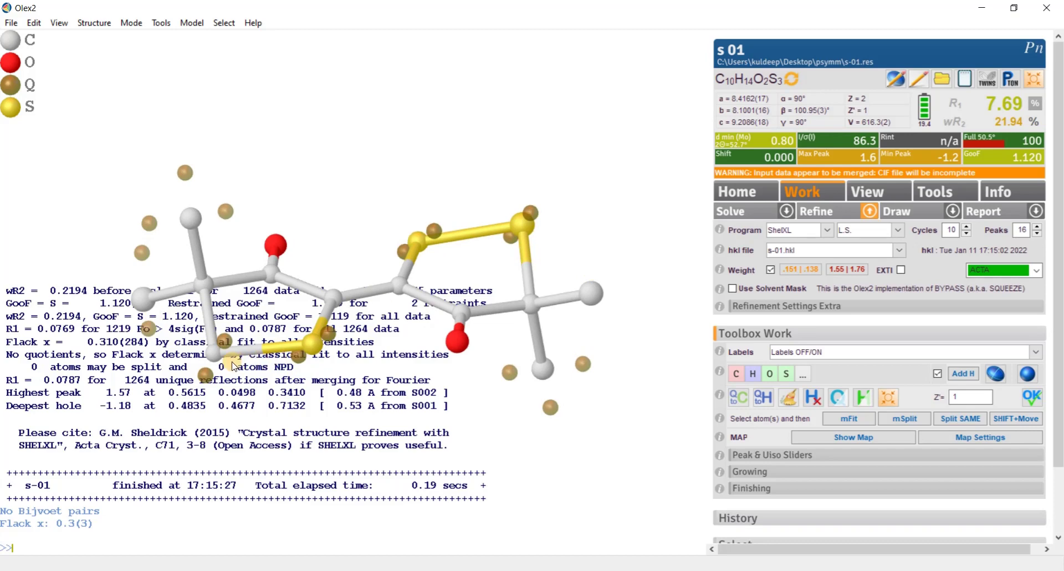
pyautogui.moveTo(303, 410)
pyautogui.mouseDown()
pyautogui.moveTo(319, 406)
pyautogui.moveTo(298, 403)
pyautogui.mouseUp()
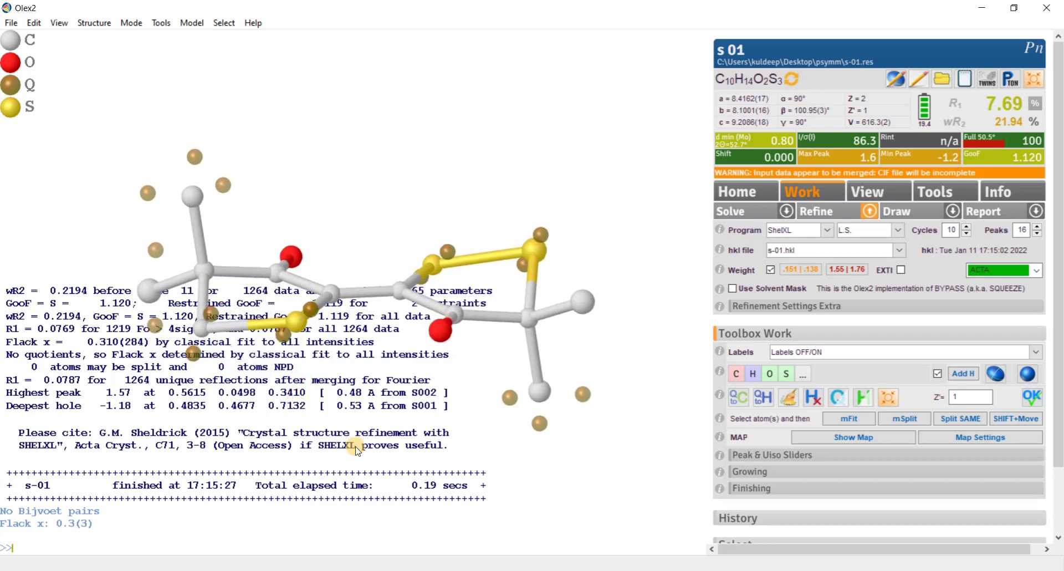
# Review the systematic absences and space-group options in XPREP, then return to the Pn model in Olex2.
pyautogui.moveTo(720, 570)
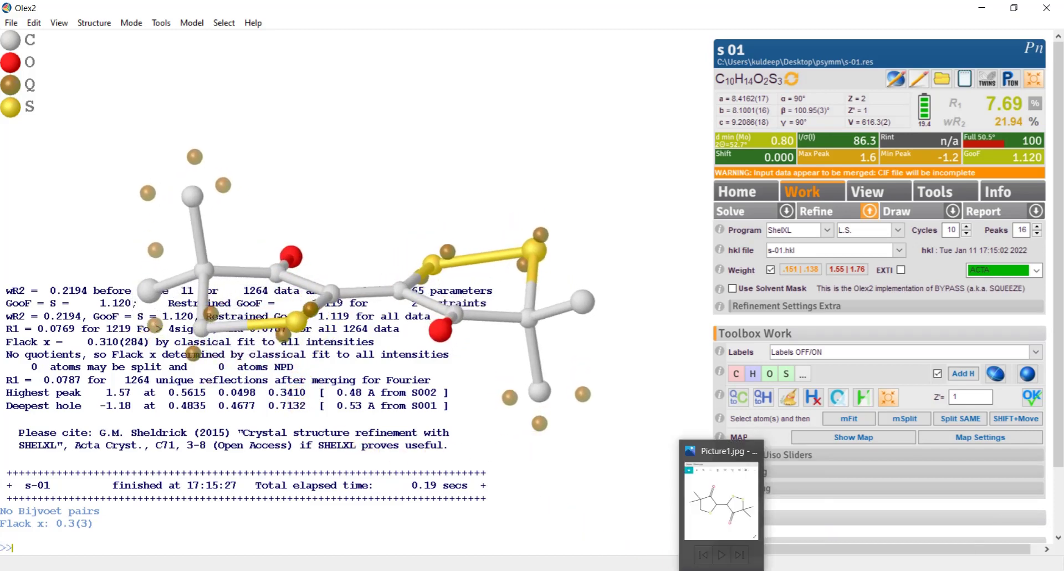
pyautogui.click(767, 498)
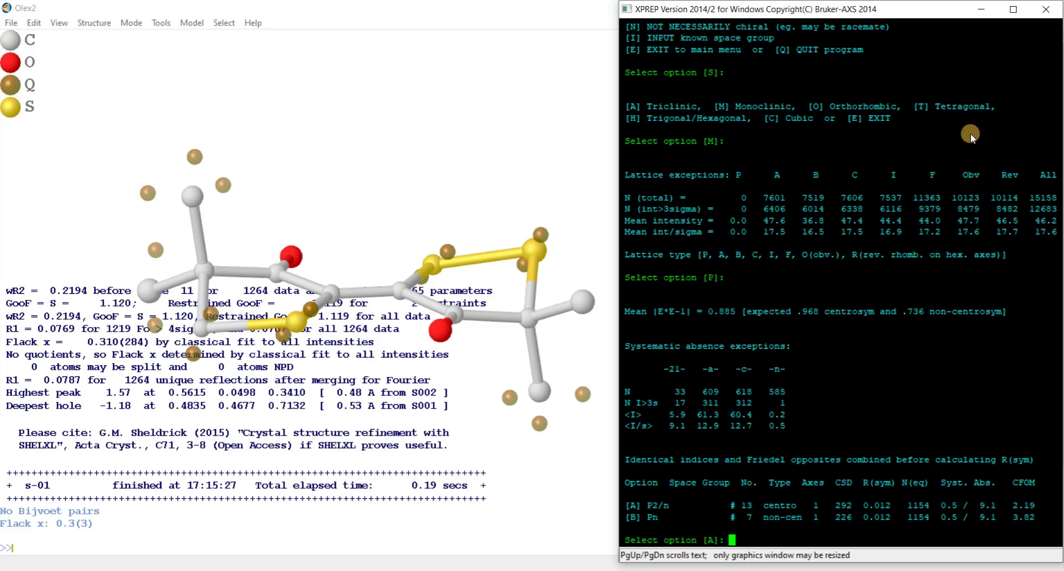
pyautogui.click(981, 9)
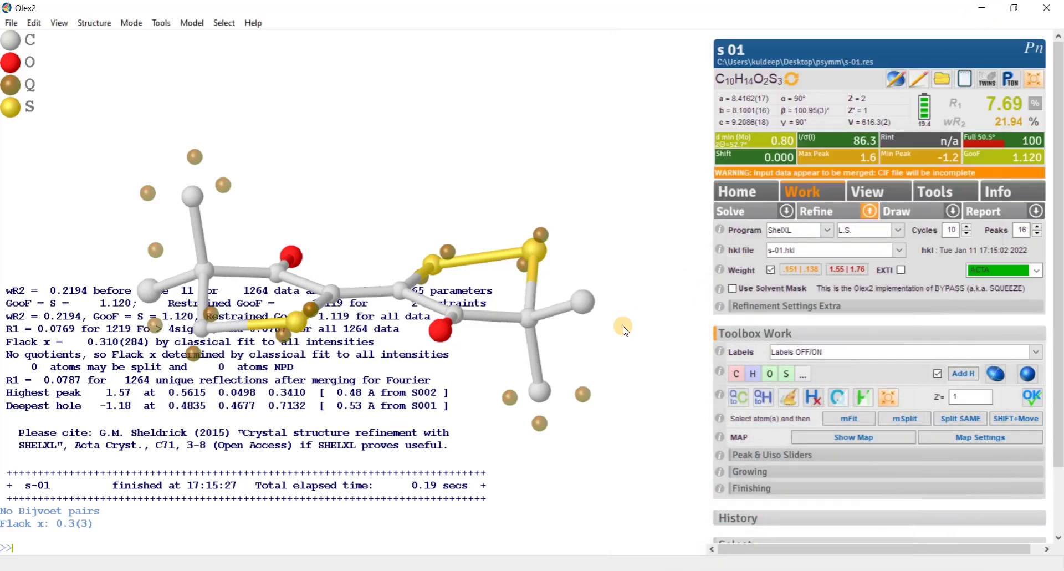
# Split the sulfur-bonded ring carbon with Split SAME, place its second position at the adjacent residual peak, and leave split mode.
pyautogui.moveTo(438, 365); pyautogui.dragTo(437, 391)
pyautogui.moveTo(571, 221); pyautogui.dragTo(588, 147)
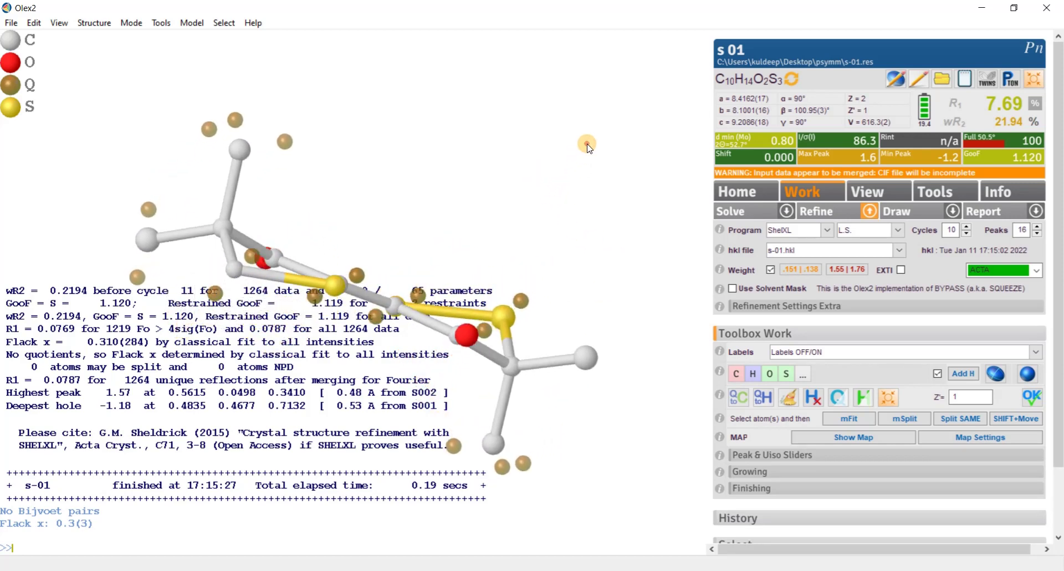
pyautogui.click(232, 273)
pyautogui.moveTo(255, 336)
pyautogui.mouseDown()
pyautogui.moveTo(225, 317)
pyautogui.moveTo(267, 321)
pyautogui.mouseUp()
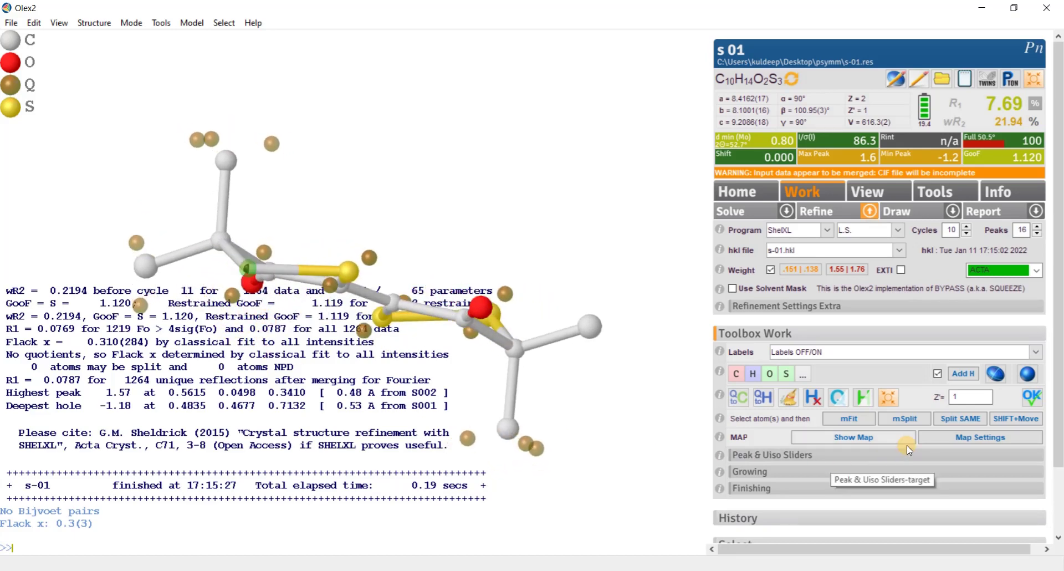
pyautogui.click(950, 422)
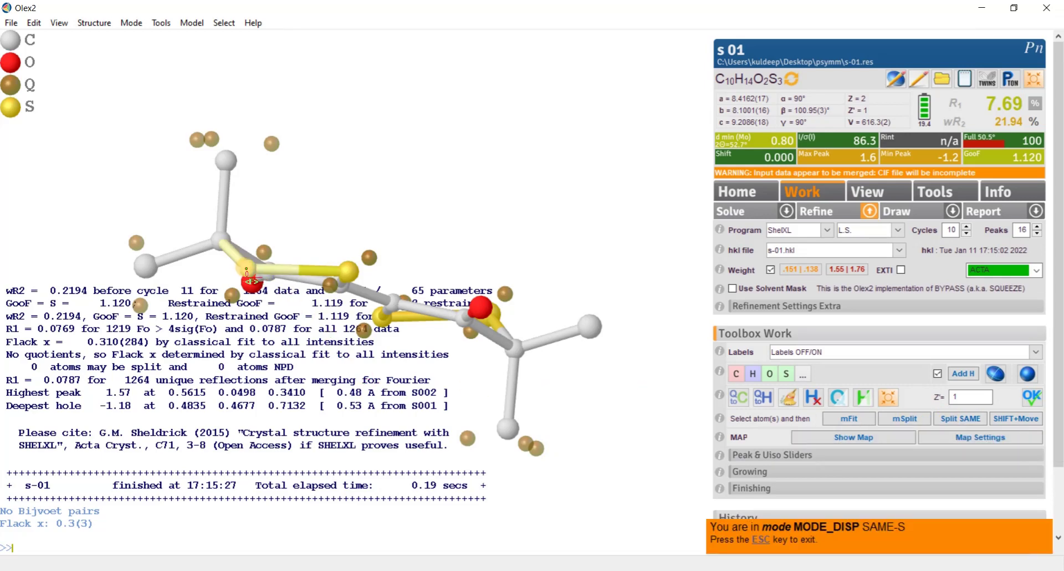
pyautogui.moveTo(248, 270); pyautogui.dragTo(257, 255)
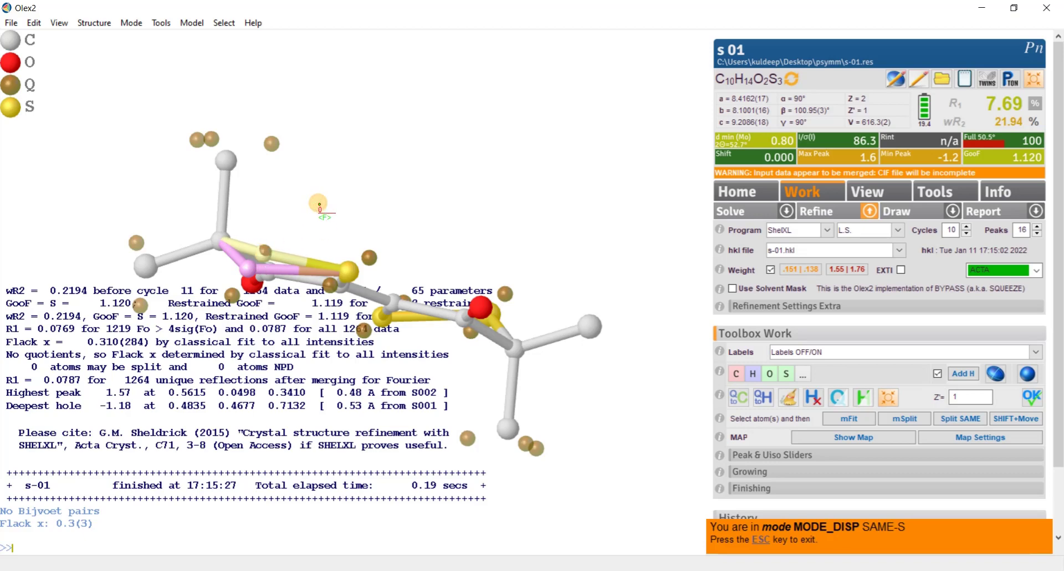
pyautogui.moveTo(262, 258); pyautogui.dragTo(254, 336)
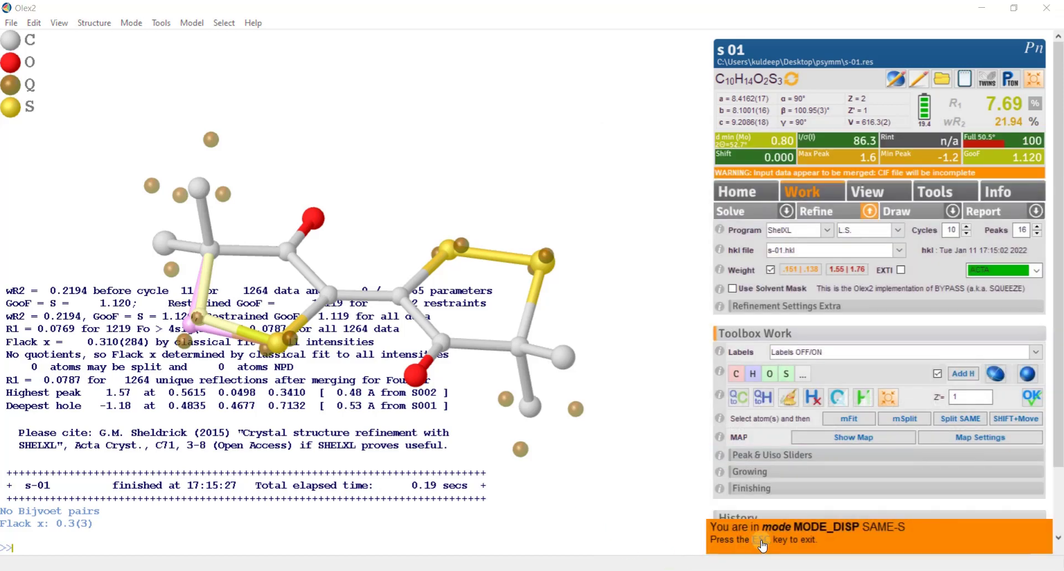
pyautogui.press('Escape')
# Split sulfur S003 with Split SAME, place its second position at the adjacent residual peak, and leave split mode.
pyautogui.moveTo(361, 441); pyautogui.dragTo(492, 340)
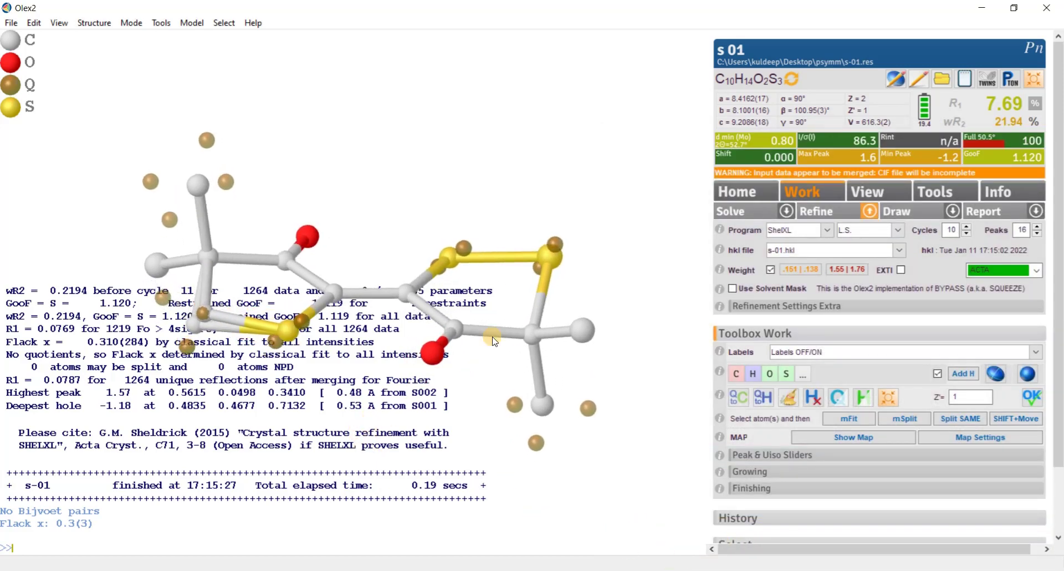
pyautogui.moveTo(569, 274); pyautogui.dragTo(531, 264)
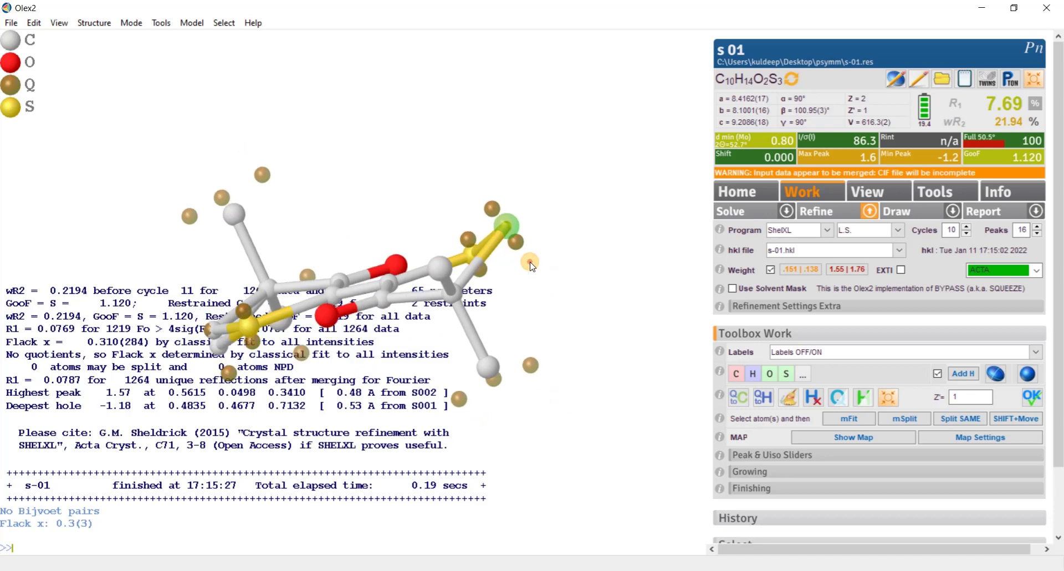
pyautogui.click(955, 423)
pyautogui.moveTo(510, 230); pyautogui.dragTo(579, 319)
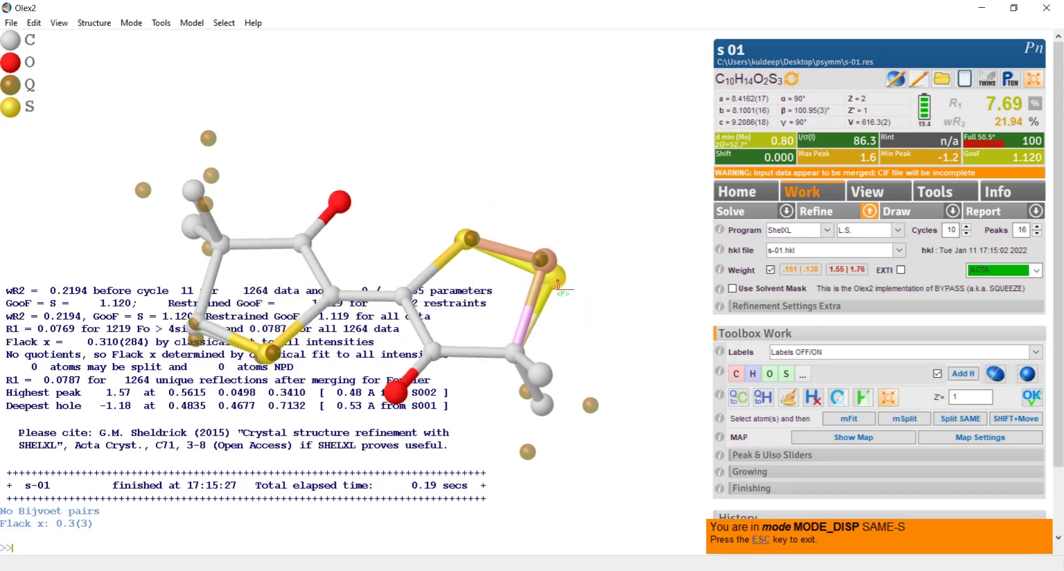
pyautogui.click(760, 547)
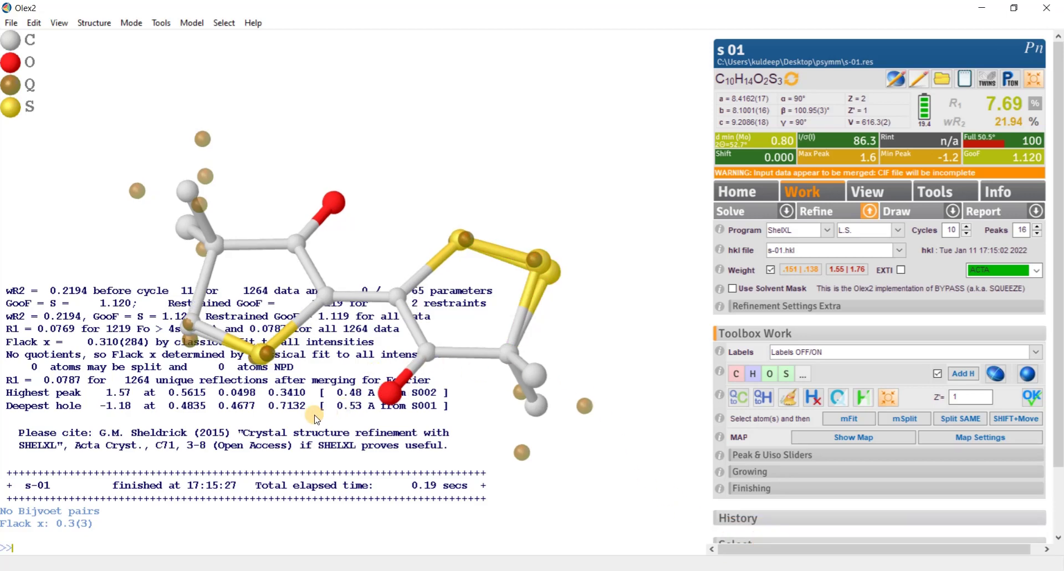
pyautogui.moveTo(316, 420); pyautogui.dragTo(260, 347)
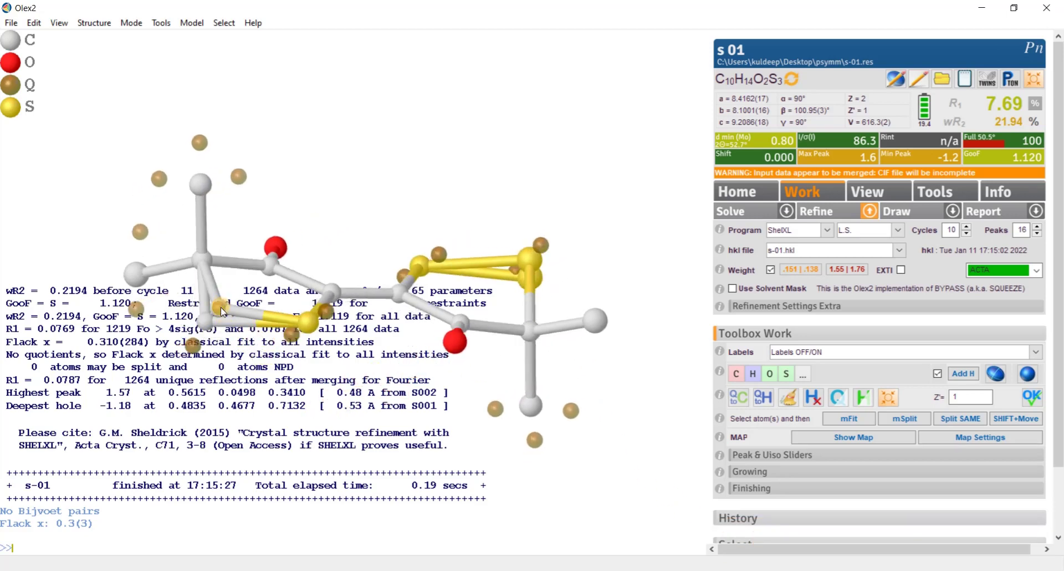
# Change the second position of the split sulfur-bonded ring carbon to sulfur.
pyautogui.moveTo(221, 309); pyautogui.dragTo(237, 391)
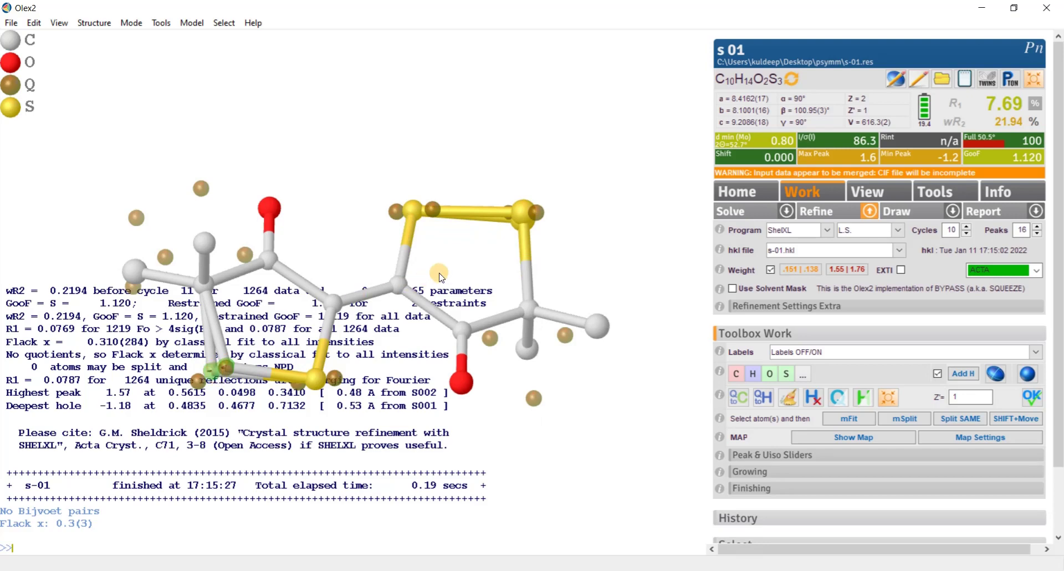
pyautogui.moveTo(523, 211); pyautogui.dragTo(563, 269)
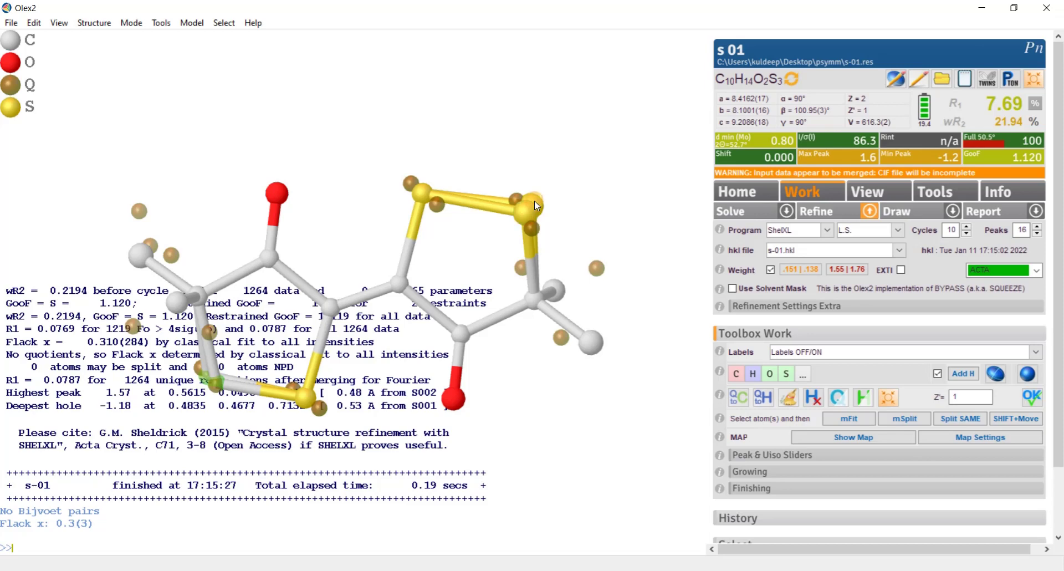
pyautogui.moveTo(221, 424); pyautogui.dragTo(247, 369)
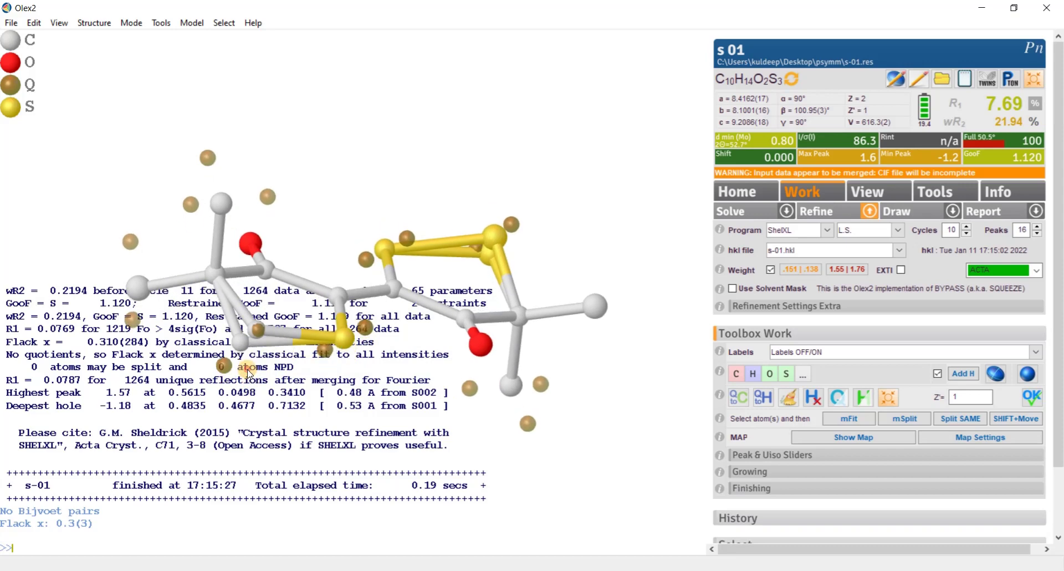
pyautogui.click(251, 332)
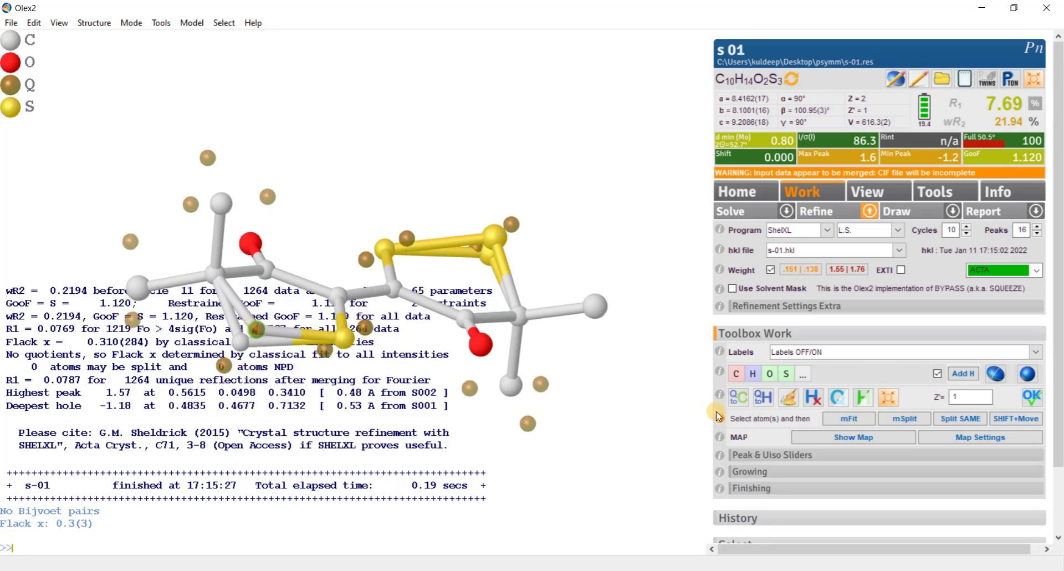
pyautogui.click(787, 374)
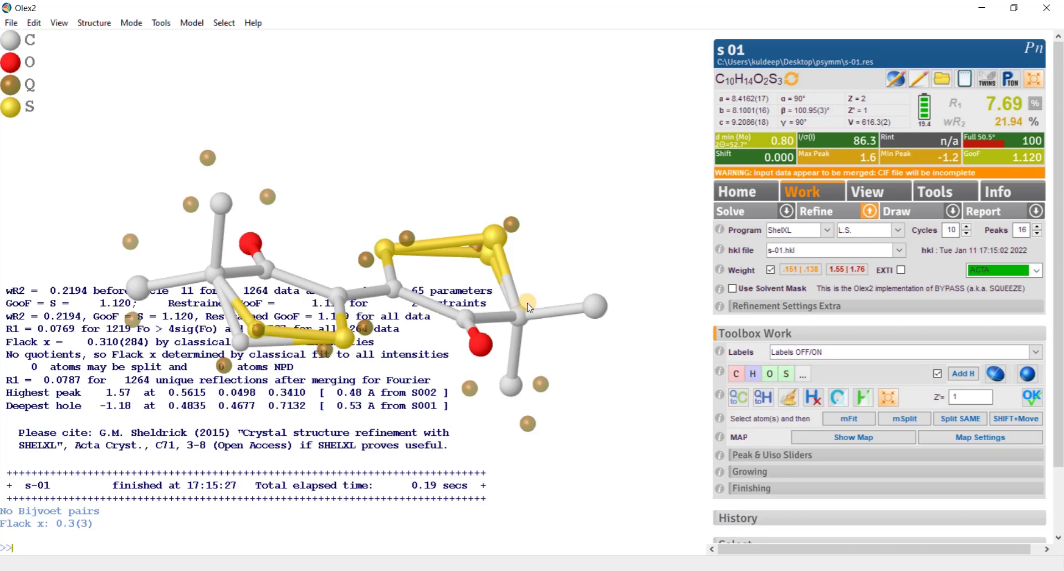
# Change the second position of split sulfur S003 to carbon.
pyautogui.moveTo(533, 258); pyautogui.dragTo(549, 235)
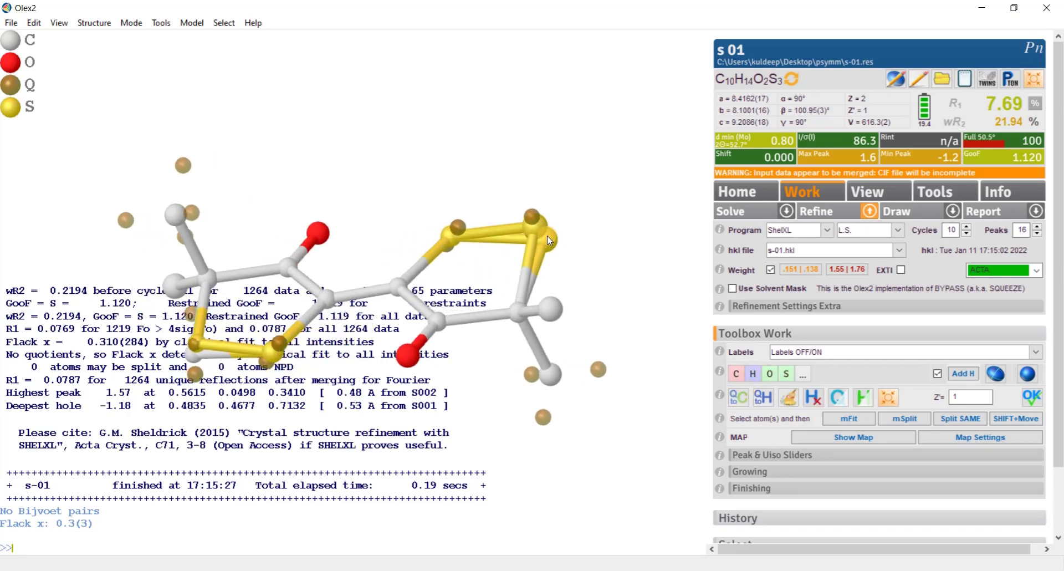
pyautogui.click(547, 237)
pyautogui.click(736, 374)
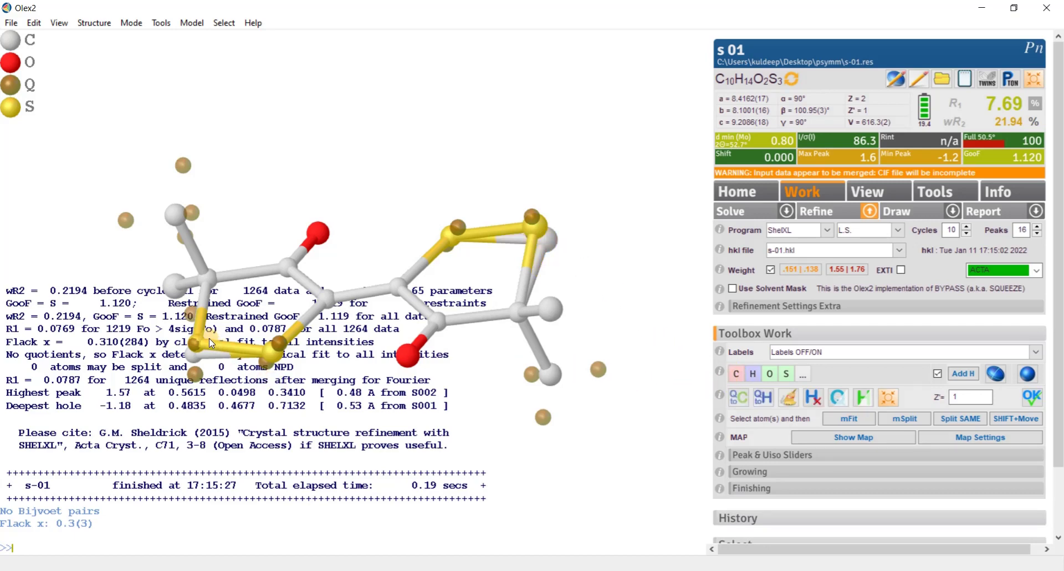
# Edit the disordered atoms' instructions: set S003's occupancy to 21 and C1's to -21, and reduce FVAR to 0.97949 0.75.
pyautogui.click(193, 358)
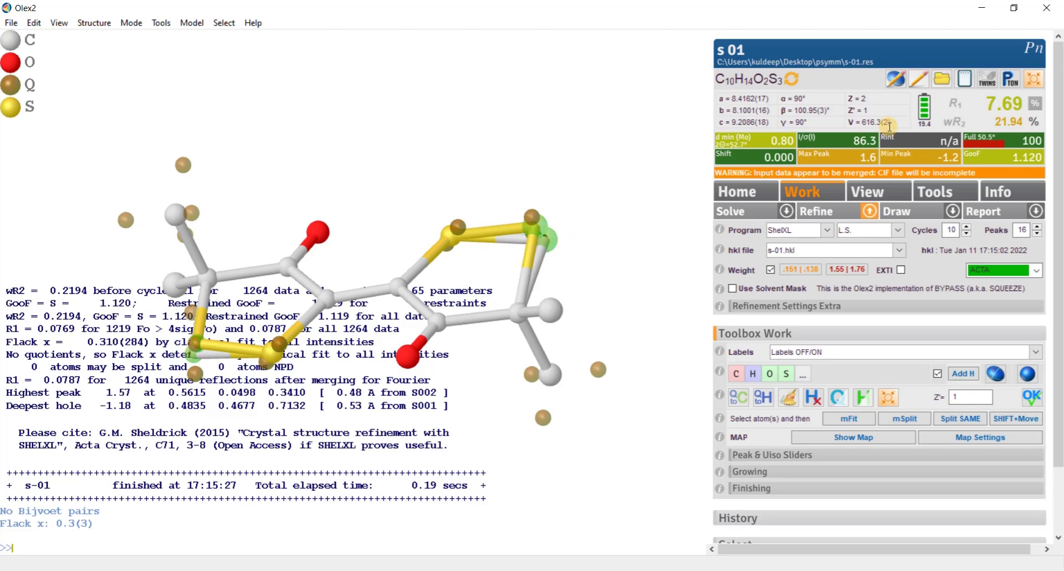
pyautogui.click(918, 80)
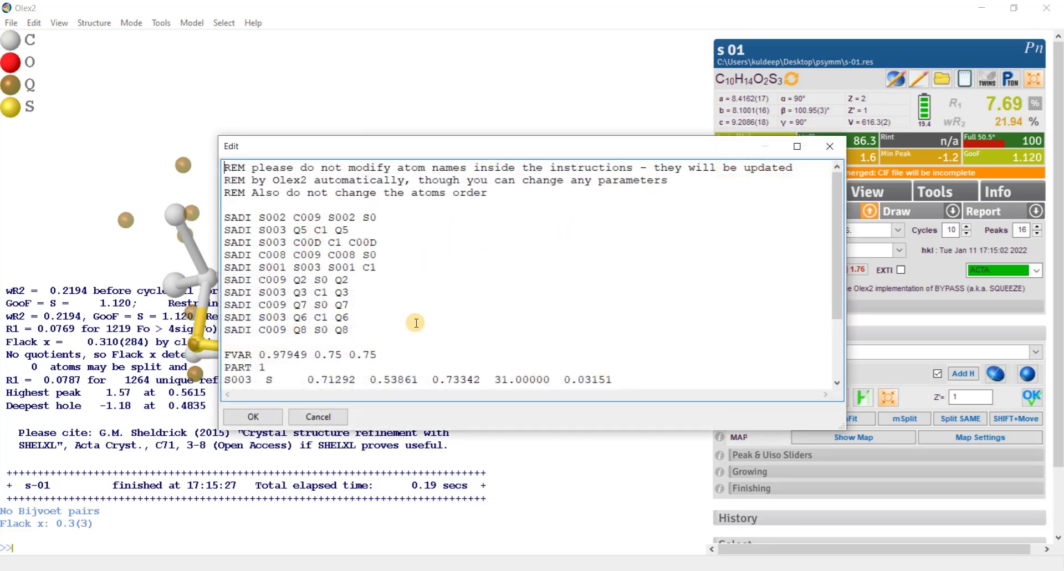
pyautogui.scroll(-1, 404, 322)
pyautogui.scroll(-2, 292, 324)
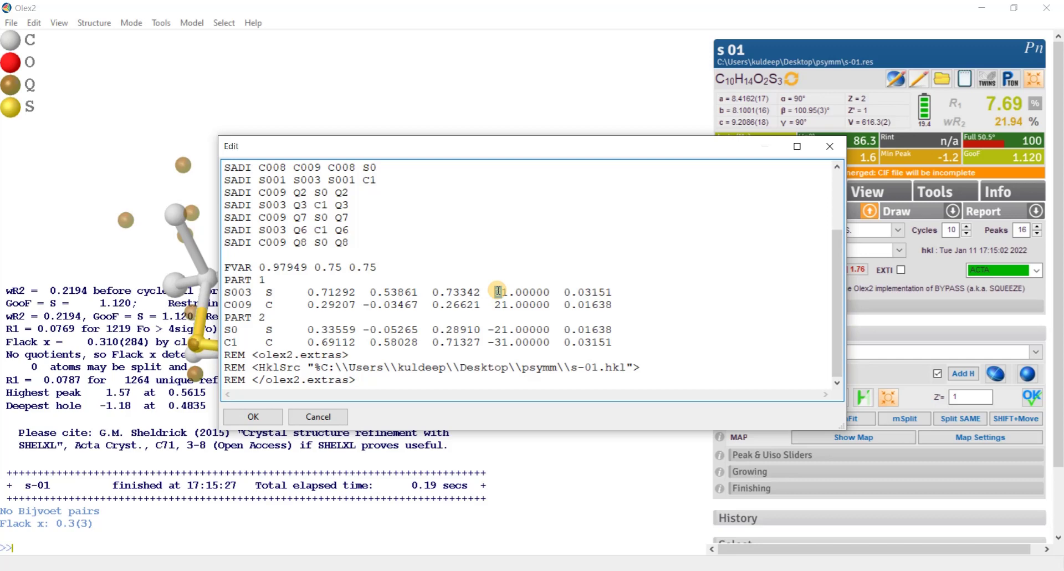
pyautogui.moveTo(495, 292); pyautogui.dragTo(502, 291)
pyautogui.moveTo(497, 342); pyautogui.dragTo(503, 342)
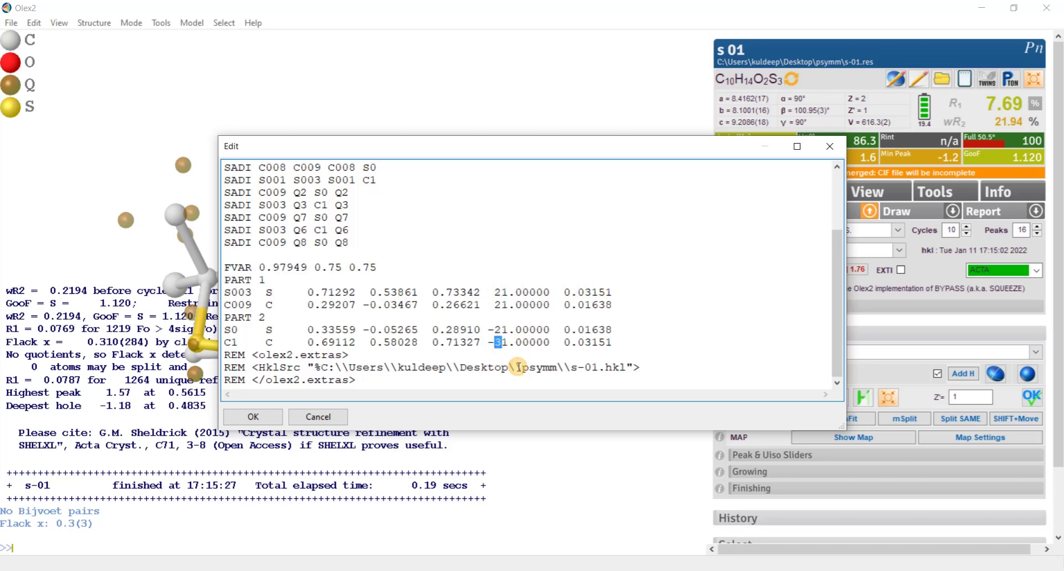
pyautogui.moveTo(377, 267); pyautogui.dragTo(350, 268)
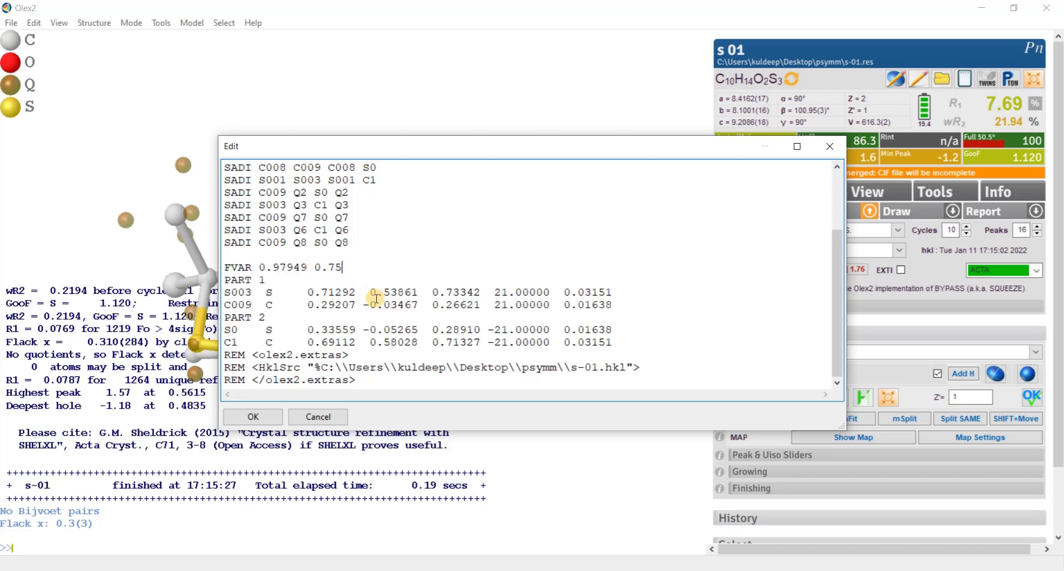
pyautogui.click(254, 416)
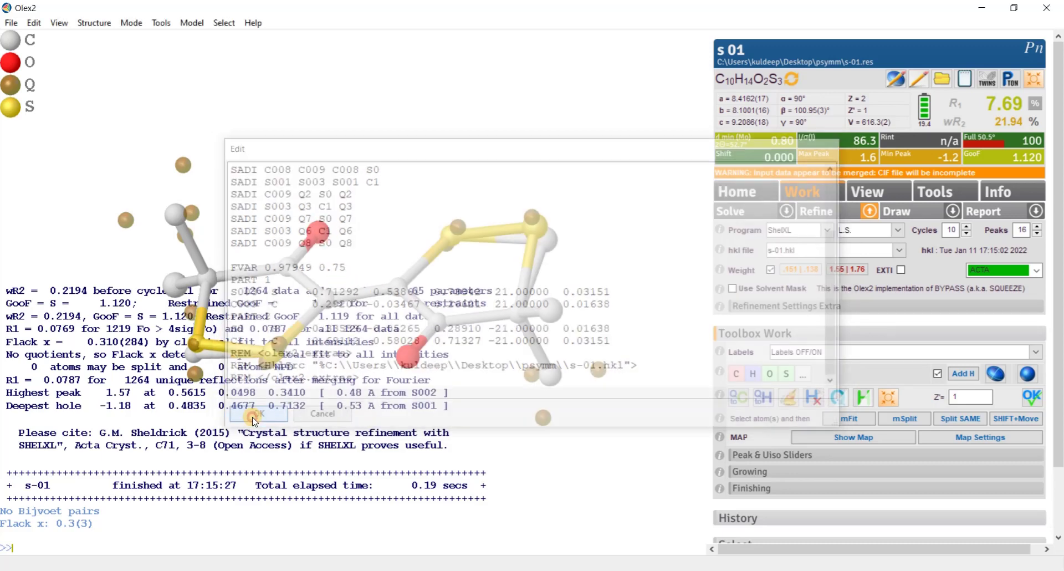
# Constrain each disordered carbon/sulfur pair to equal displacement parameters with eadp, and refine the model.
pyautogui.moveTo(292, 436); pyautogui.dragTo(318, 392)
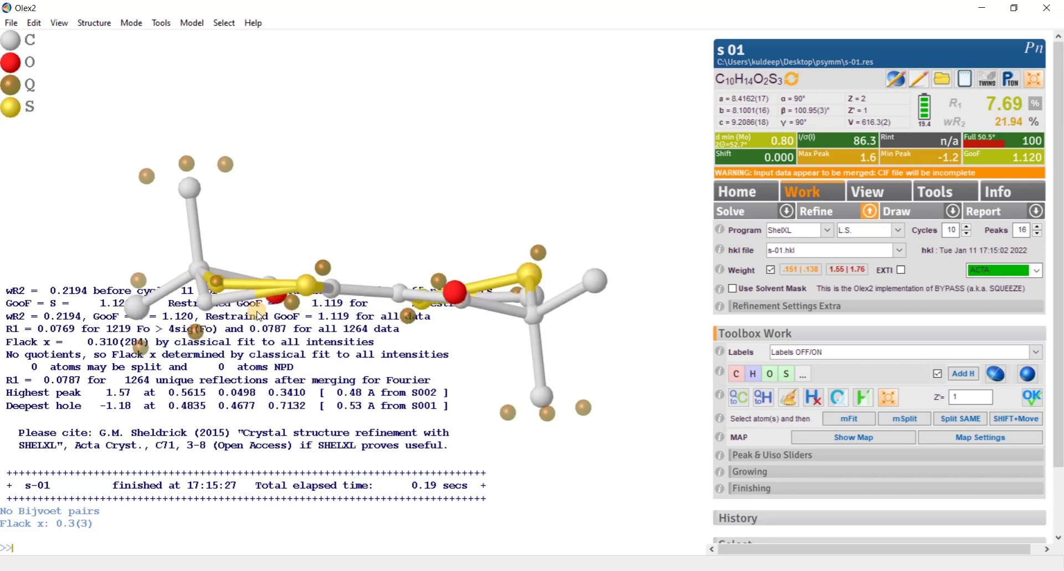
pyautogui.click(217, 283)
pyautogui.click(206, 302)
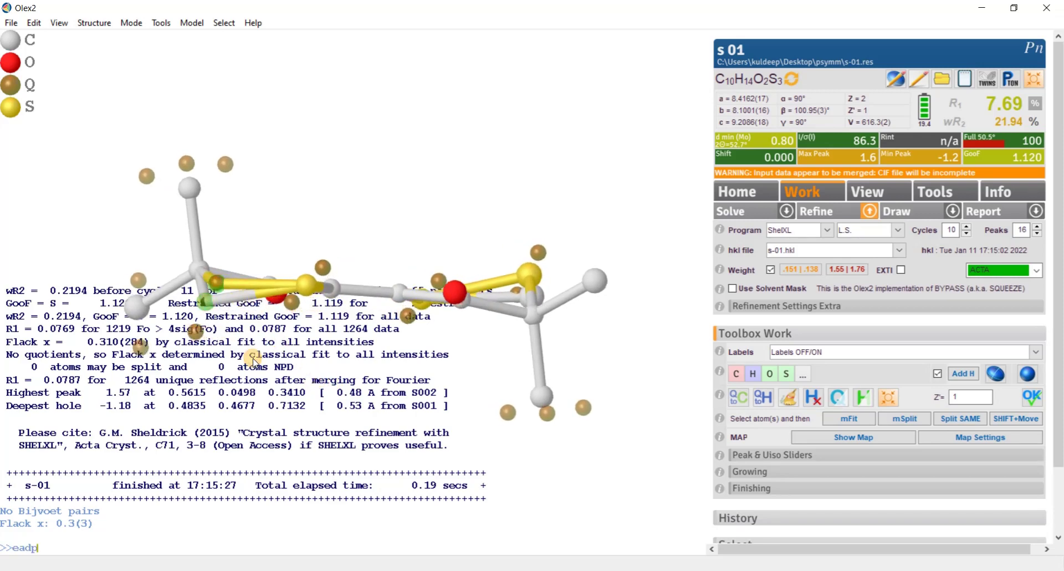
pyautogui.press('Return')
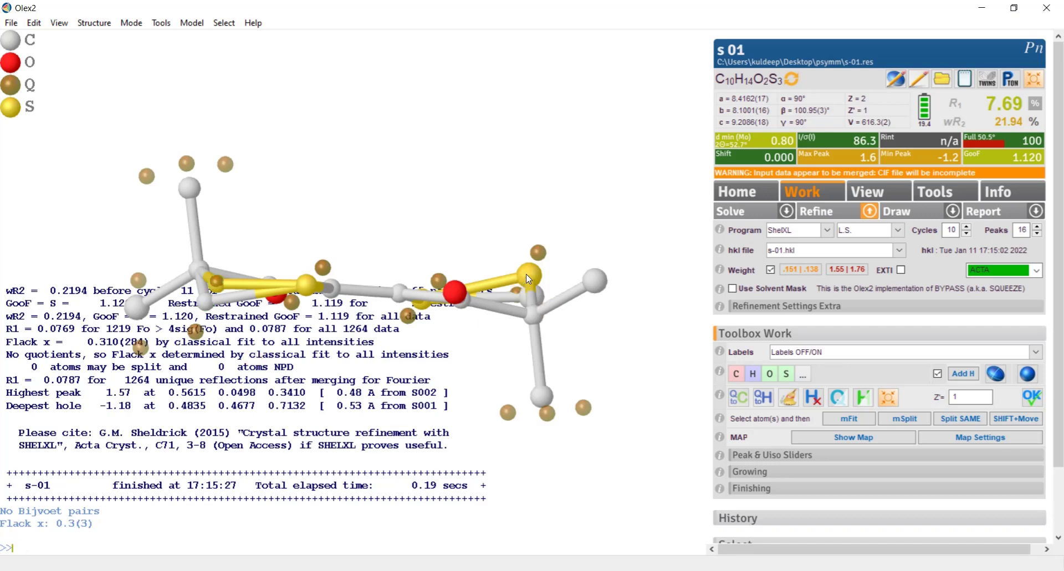
pyautogui.click(542, 294)
pyautogui.write('eadp')
pyautogui.press('Return')
pyautogui.moveTo(458, 149); pyautogui.dragTo(437, 277)
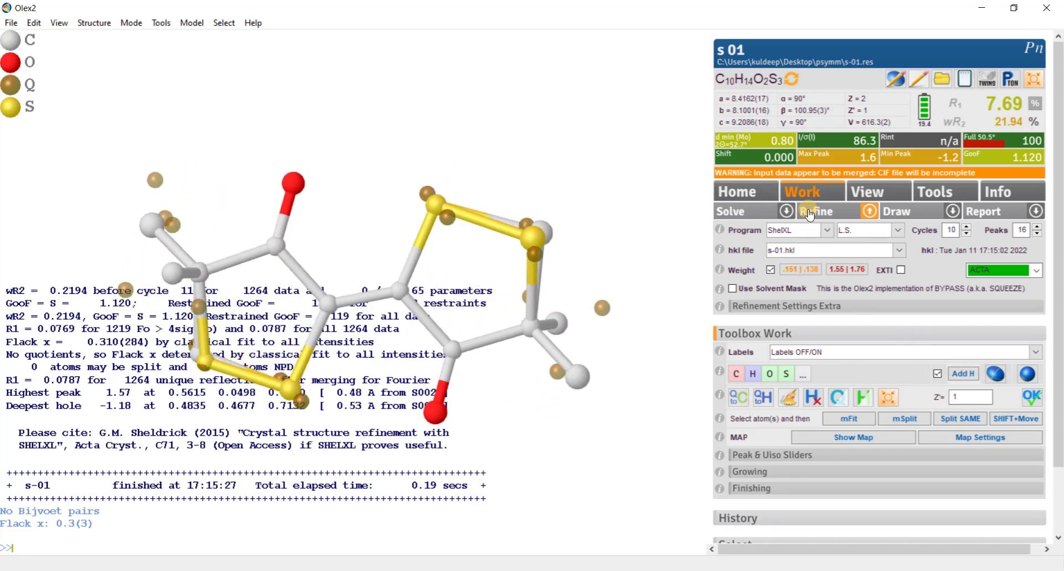
pyautogui.click(812, 212)
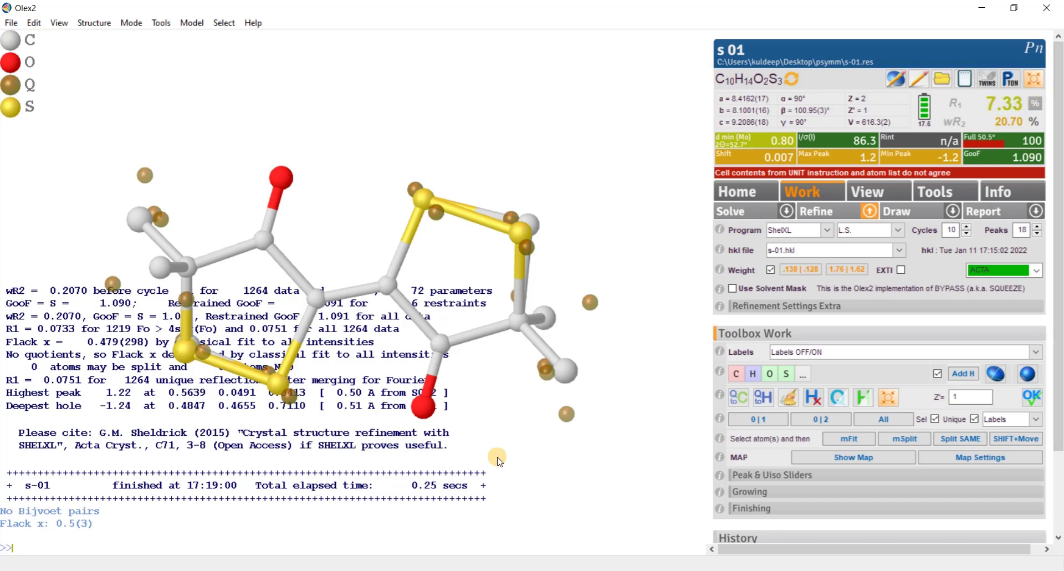
# Make the atoms anisotropic with anis, add hydrogens with hadd, and refine the model.
pyautogui.moveTo(491, 456); pyautogui.dragTo(460, 395)
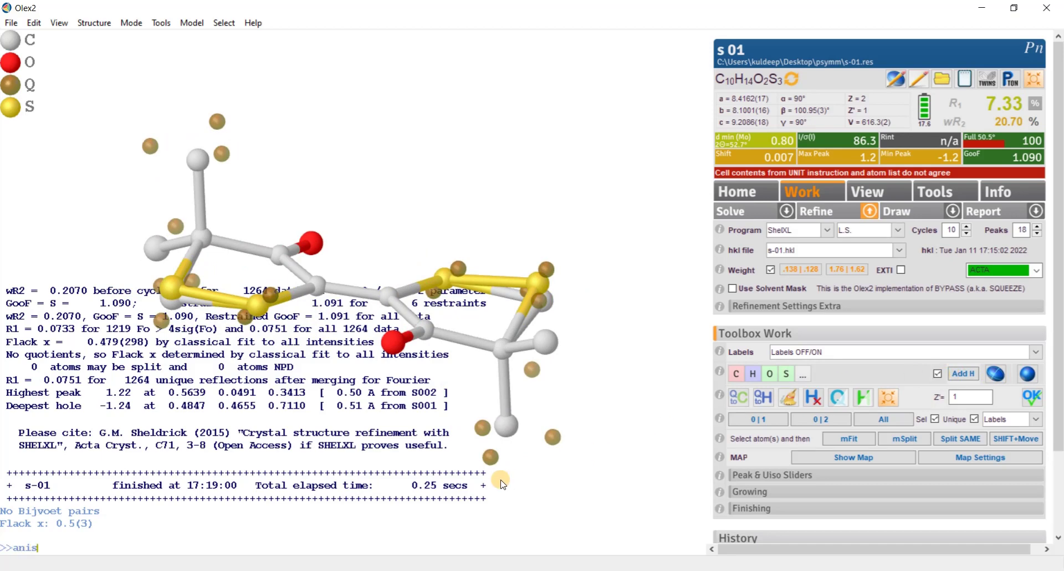
pyautogui.press('Return')
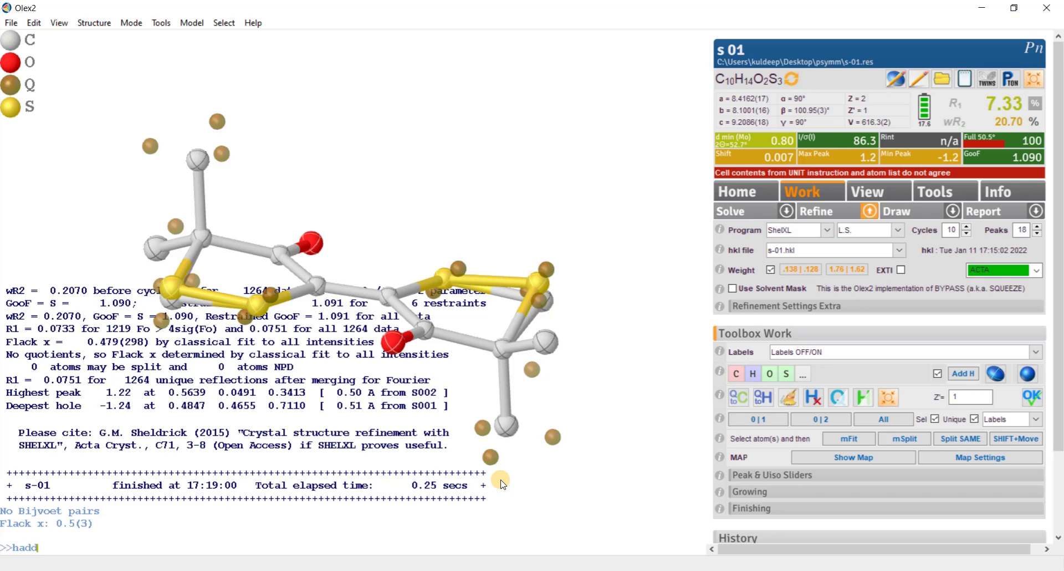
pyautogui.press('Return')
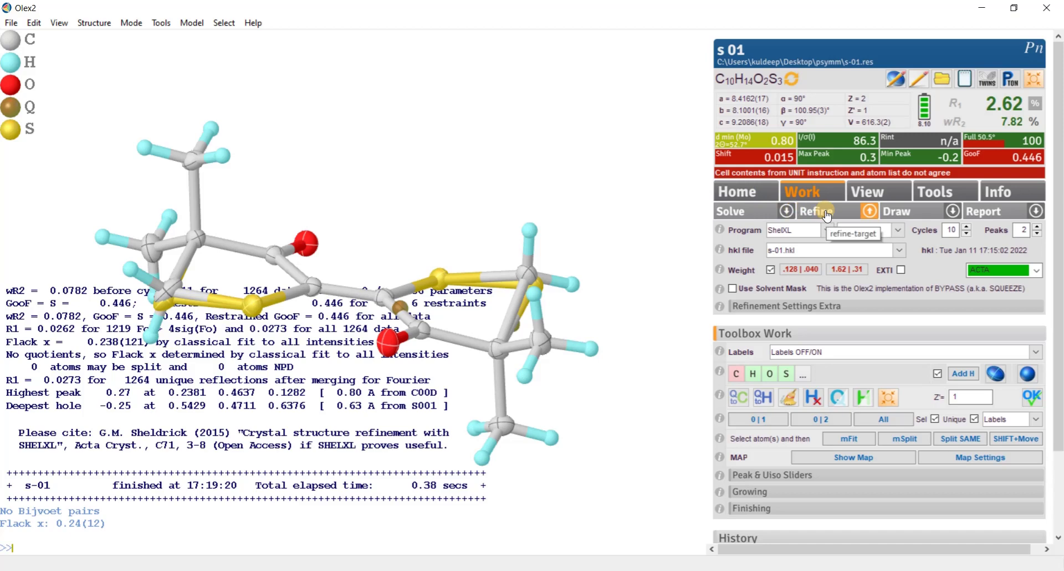
# Delete the four SADI restraints from the disordered atoms' instructions, keeping both EADP constraints, and refine the model.
pyautogui.moveTo(410, 407); pyautogui.dragTo(409, 438)
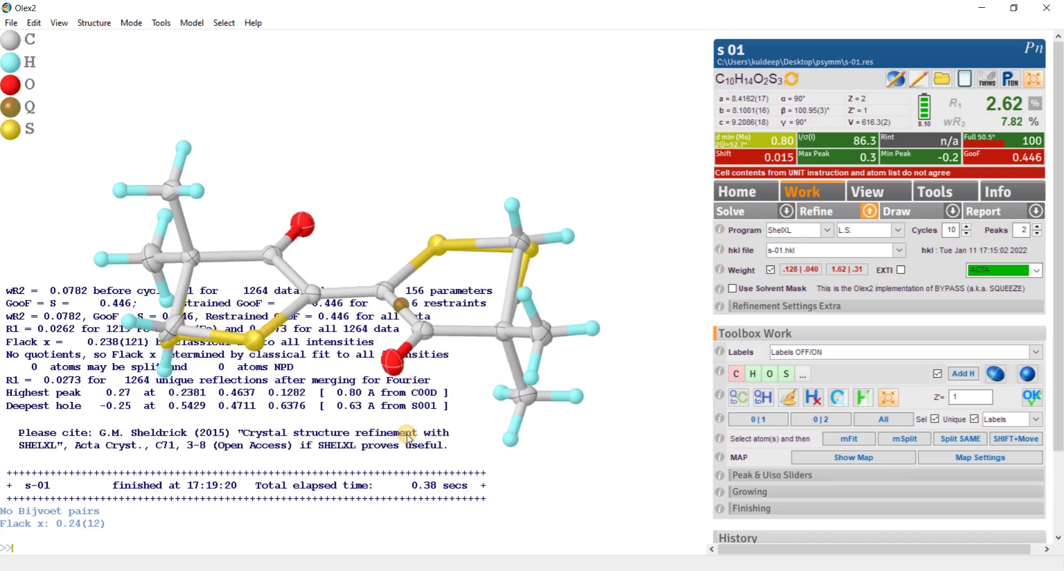
pyautogui.click(170, 326)
pyautogui.click(535, 251)
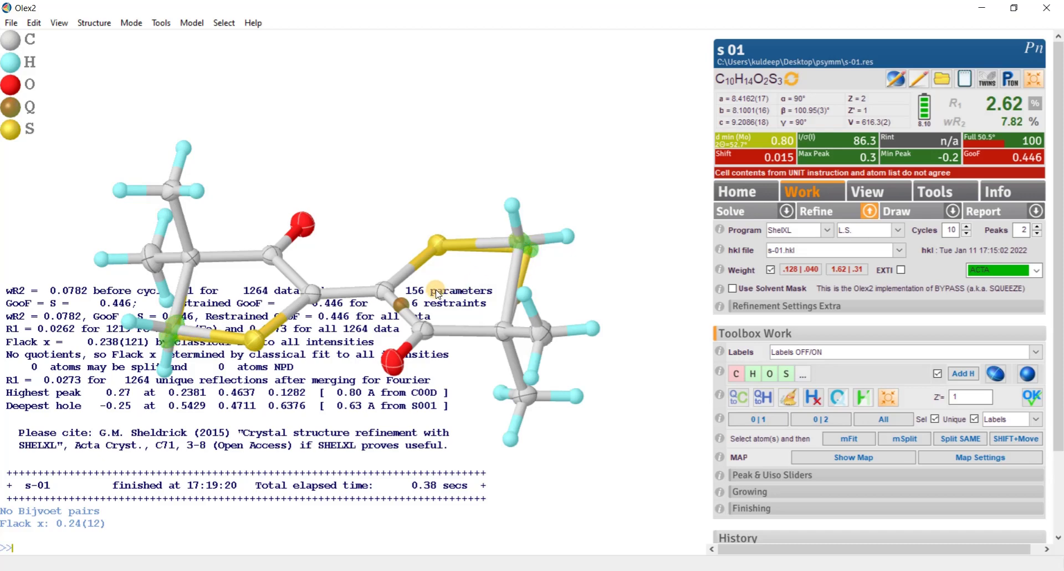
pyautogui.click(900, 81)
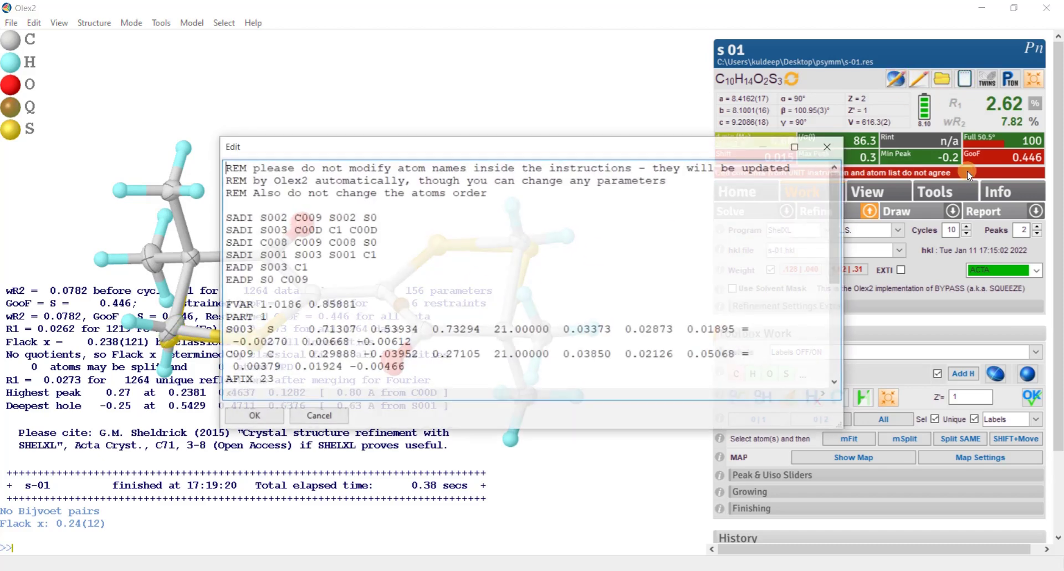
pyautogui.moveTo(227, 216); pyautogui.dragTo(392, 248)
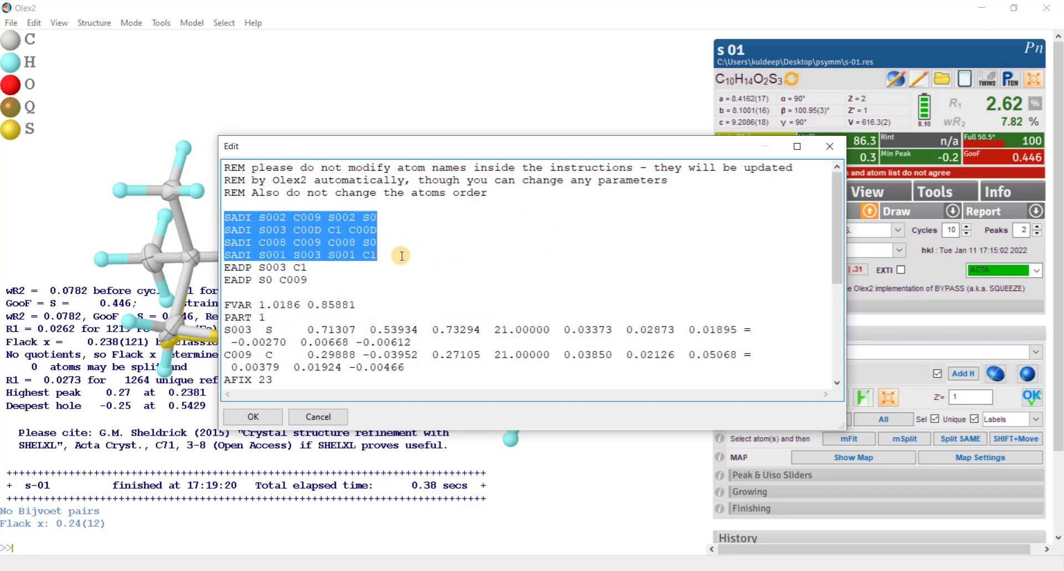
pyautogui.press('Delete')
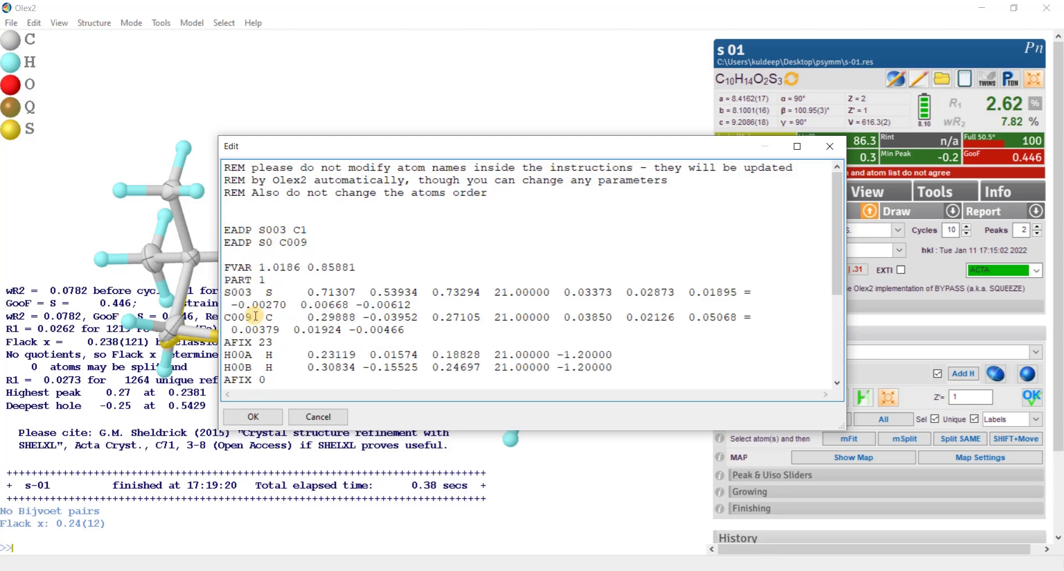
pyautogui.click(254, 417)
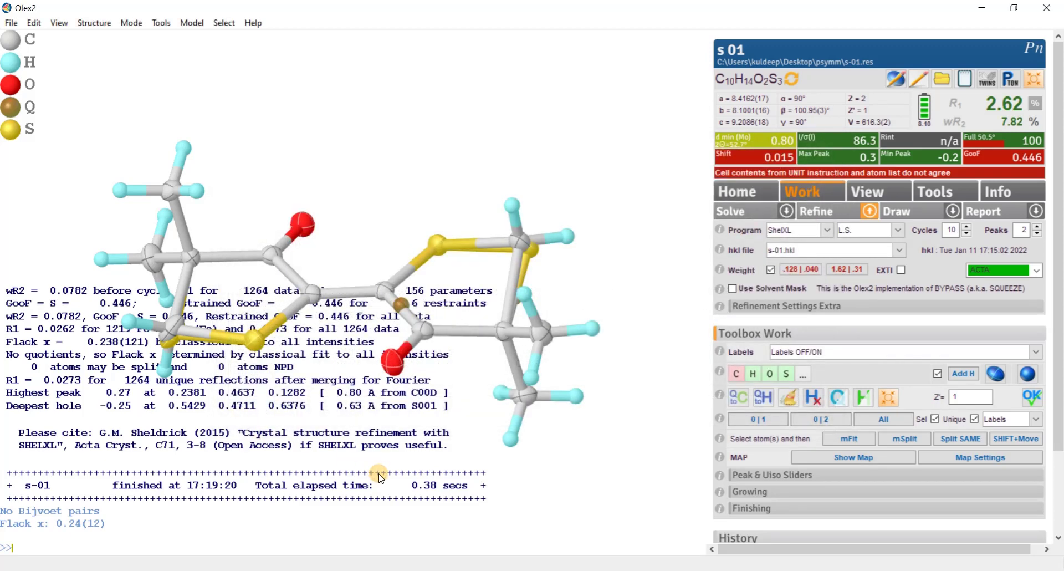
pyautogui.hotkey('ctrl', 'r')
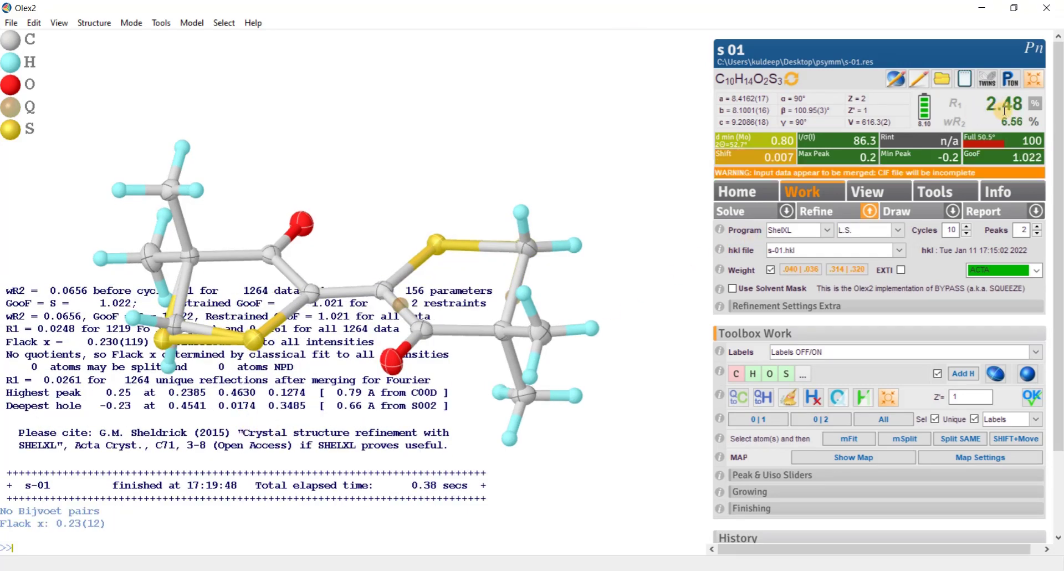
# Refine the model twice more, update the formula to C11H14O2S3, and refine again.
pyautogui.moveTo(653, 249); pyautogui.dragTo(648, 291)
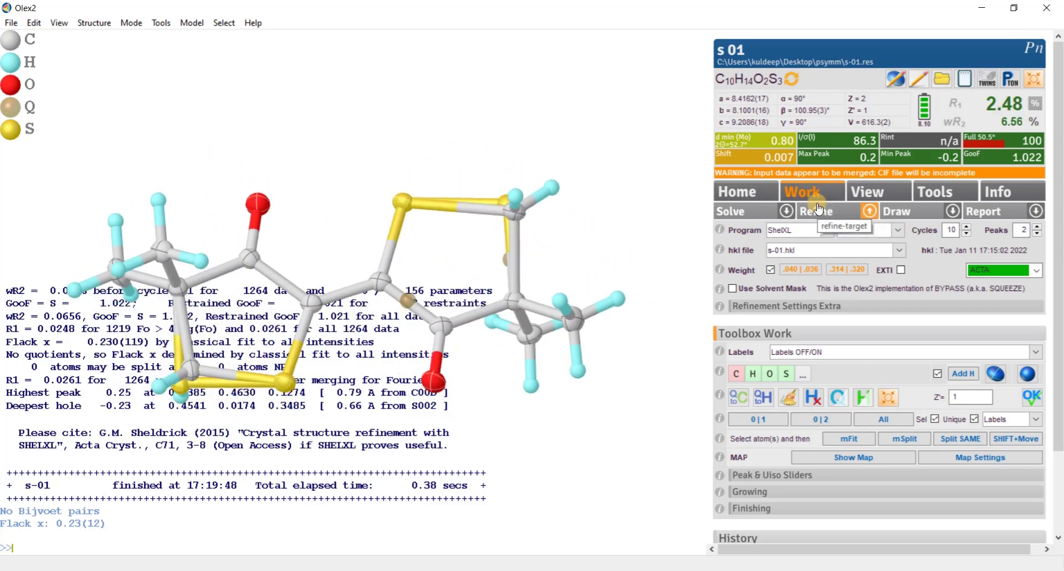
pyautogui.click(819, 212)
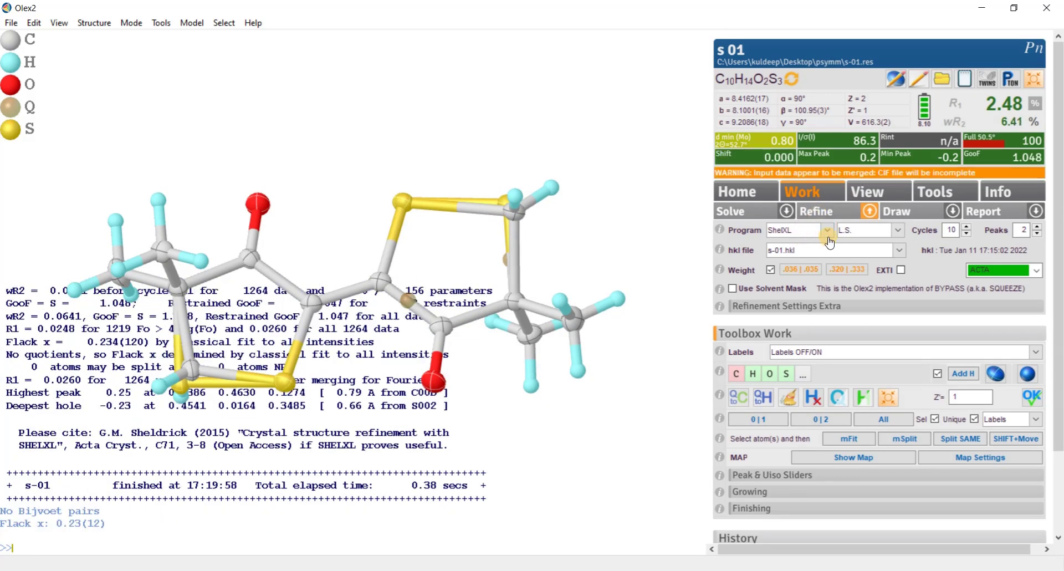
pyautogui.click(816, 213)
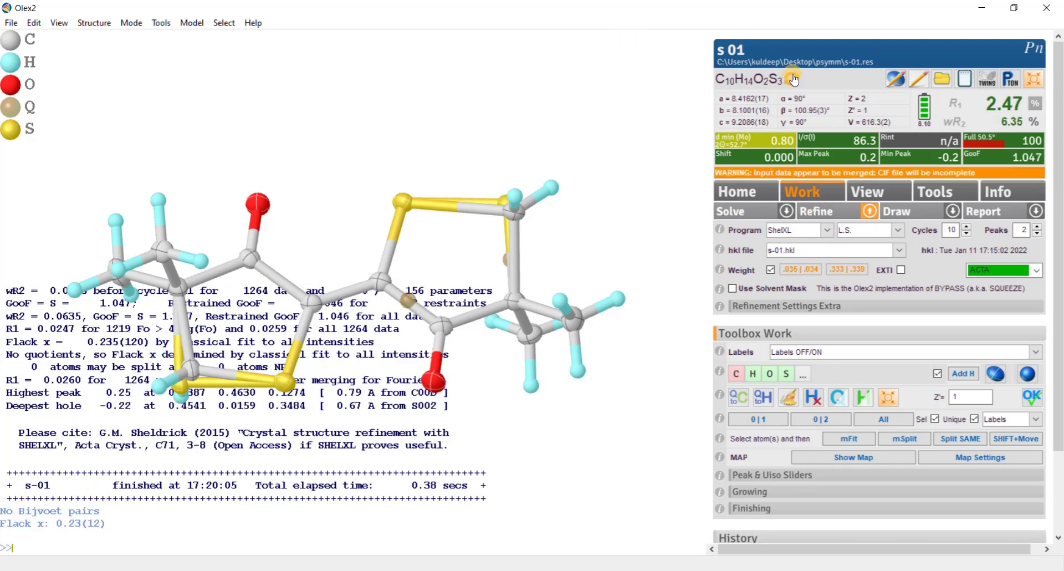
pyautogui.moveTo(618, 256)
pyautogui.mouseDown()
pyautogui.moveTo(598, 221)
pyautogui.moveTo(612, 248)
pyautogui.mouseUp()
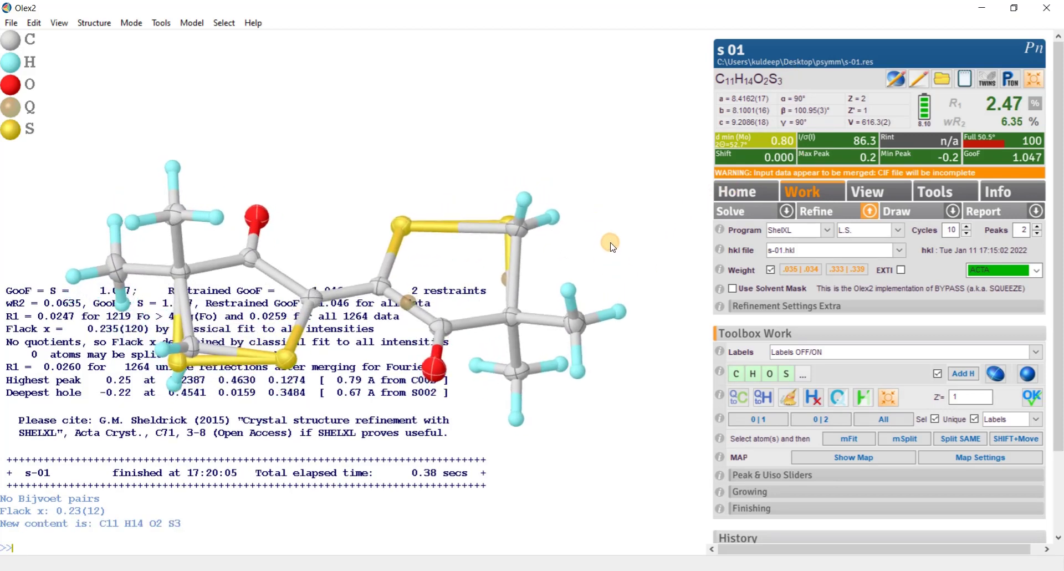
pyautogui.click(811, 210)
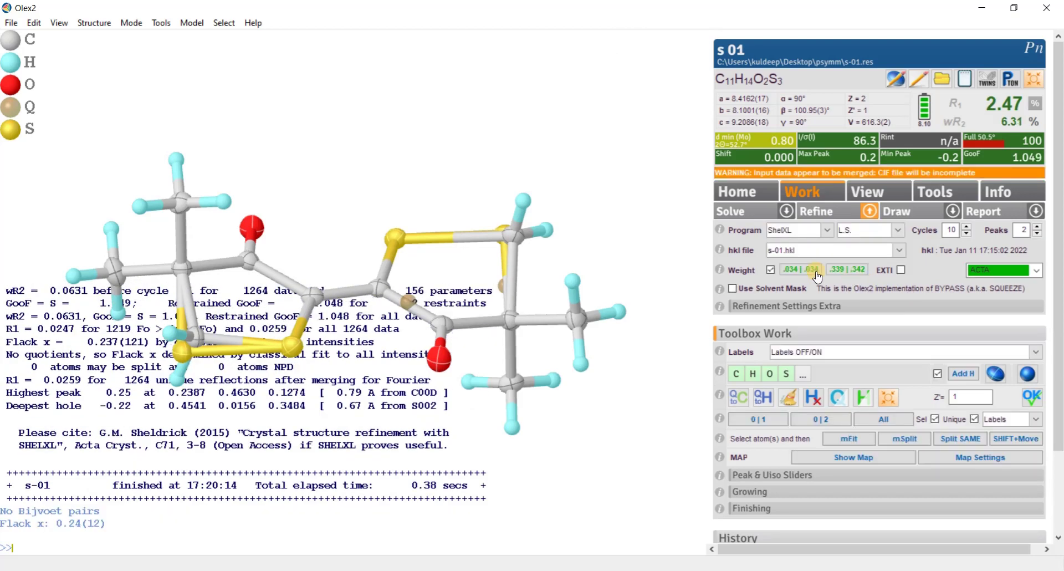
# View the Fobs vs Fcalc plot for s-01 and close it.
pyautogui.click(810, 194)
pyautogui.click(1039, 104)
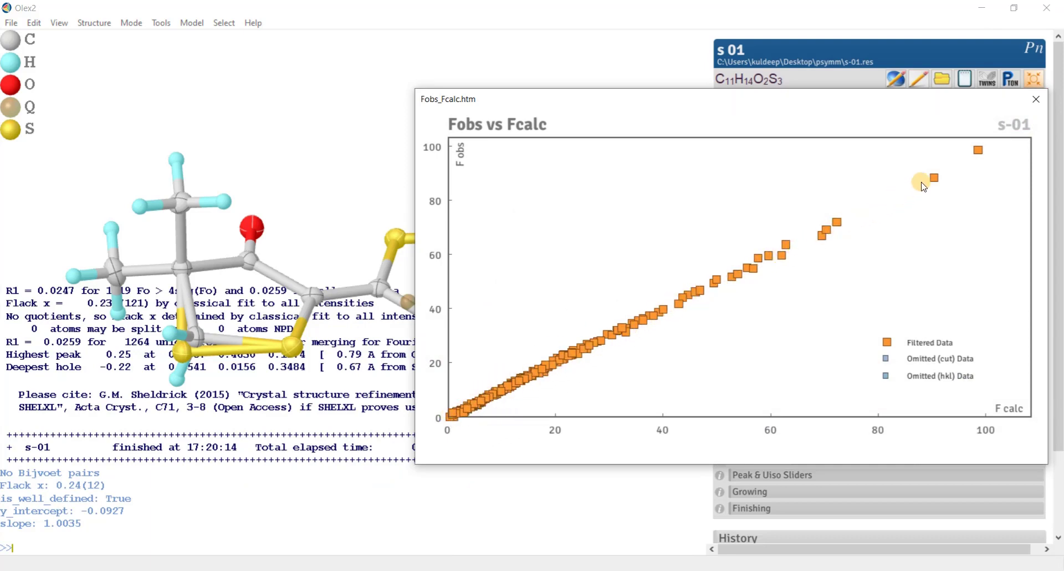
pyautogui.click(1036, 98)
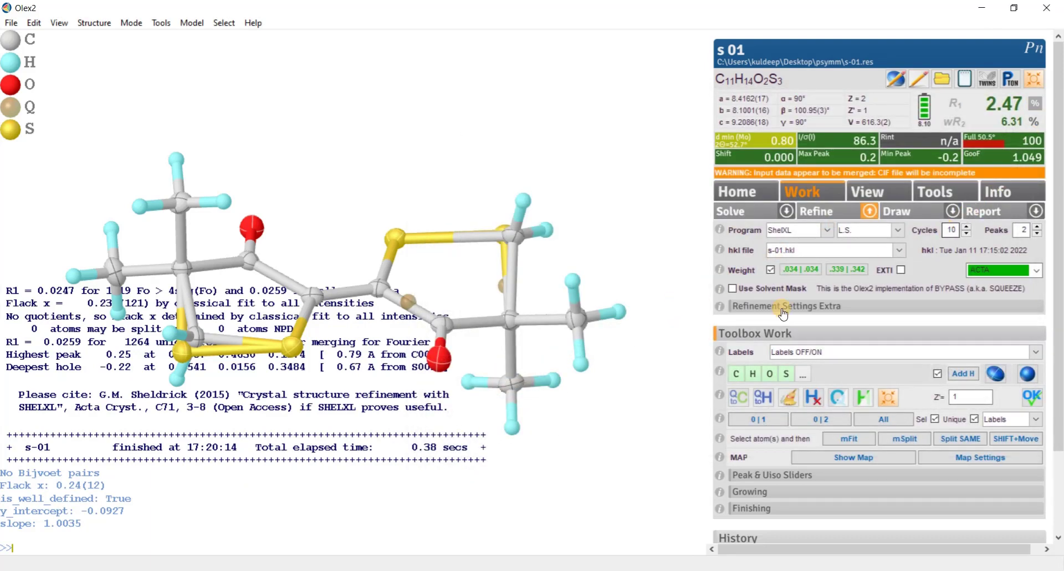
# Examine the instructions of the disordered C009 and S0 atoms, including their EADP constraint, free variable and parts.
pyautogui.moveTo(603, 408)
pyautogui.mouseDown()
pyautogui.moveTo(592, 447)
pyautogui.moveTo(593, 405)
pyautogui.moveTo(606, 415)
pyautogui.mouseUp()
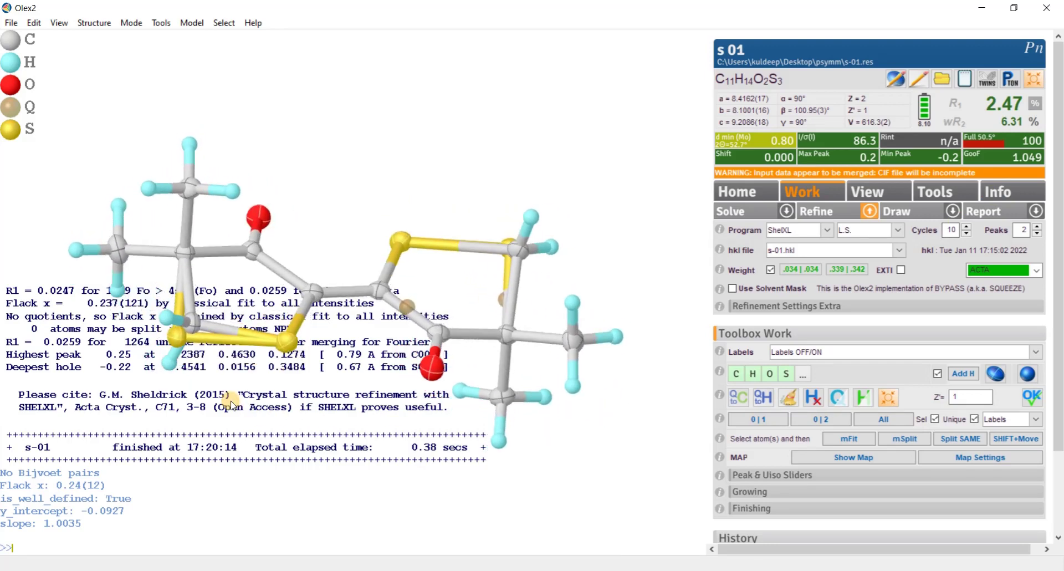
pyautogui.moveTo(232, 405); pyautogui.dragTo(203, 350)
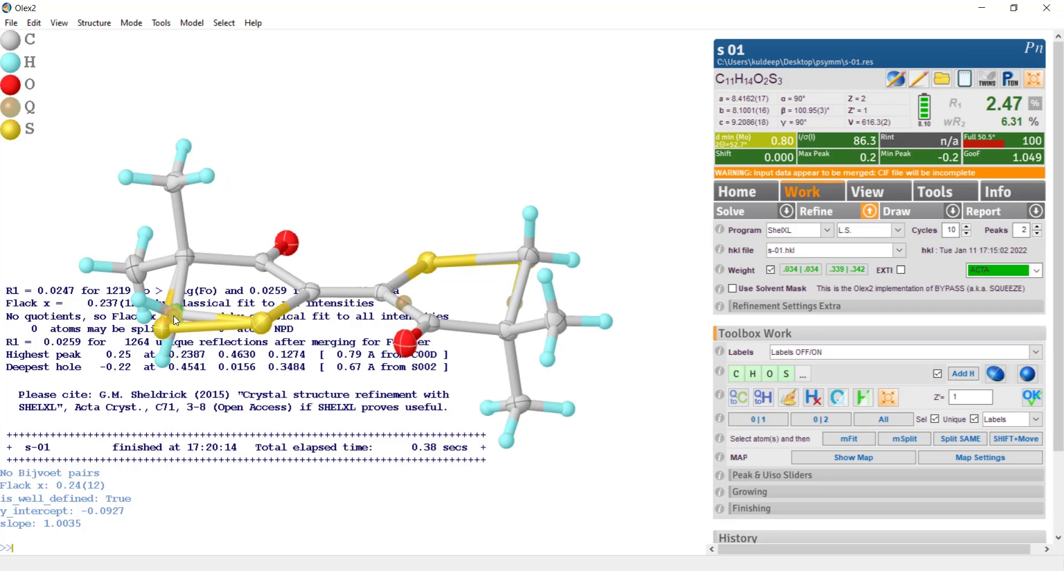
pyautogui.click(897, 81)
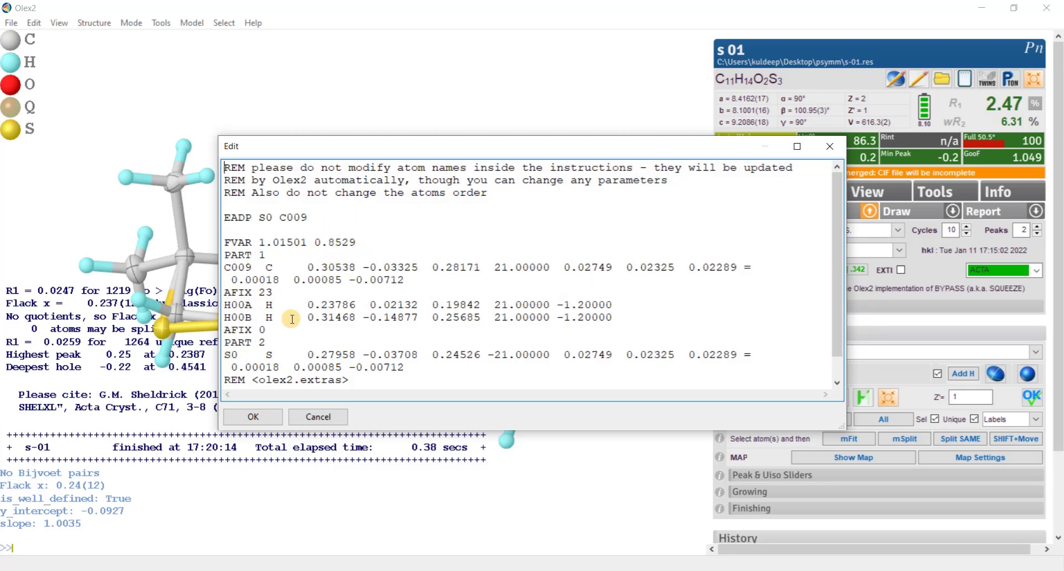
pyautogui.click(268, 422)
# Display disorder part 1 and part 2 of the model separately and inspect each component's ring geometry.
pyautogui.moveTo(414, 430); pyautogui.dragTo(424, 449)
pyautogui.moveTo(696, 431); pyautogui.dragTo(706, 435)
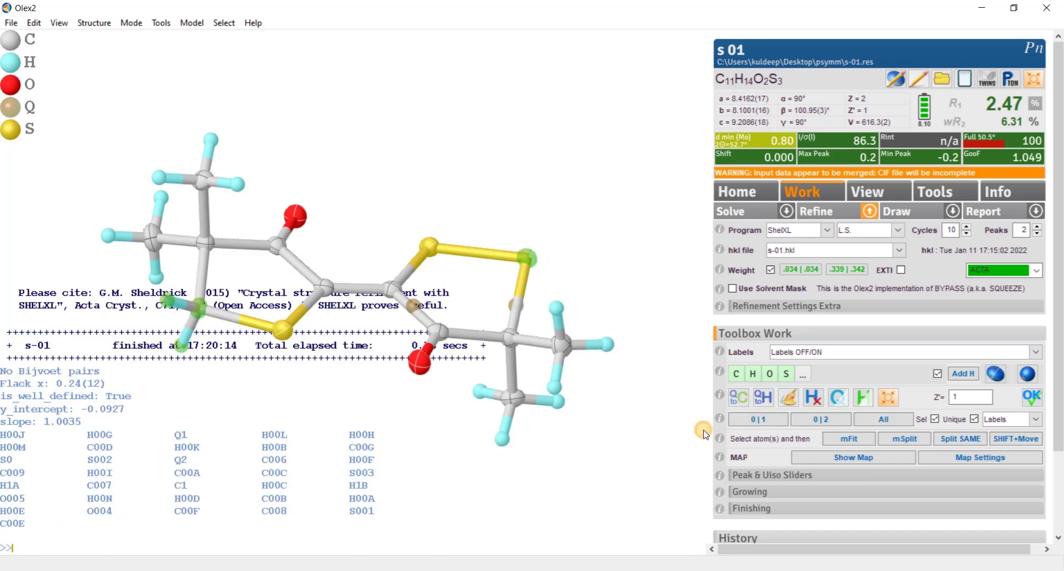
pyautogui.moveTo(375, 372); pyautogui.dragTo(410, 299)
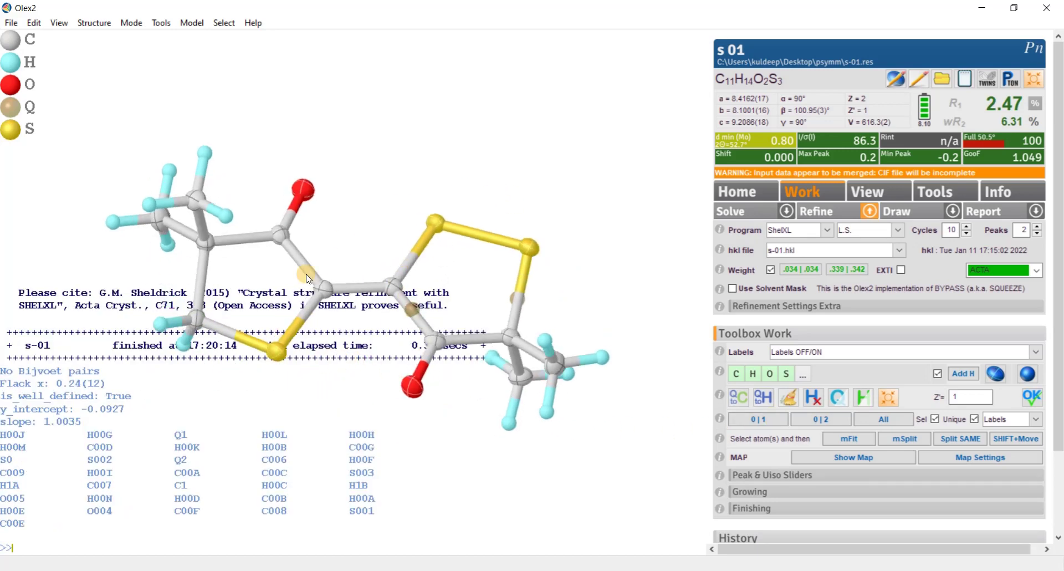
pyautogui.click(806, 422)
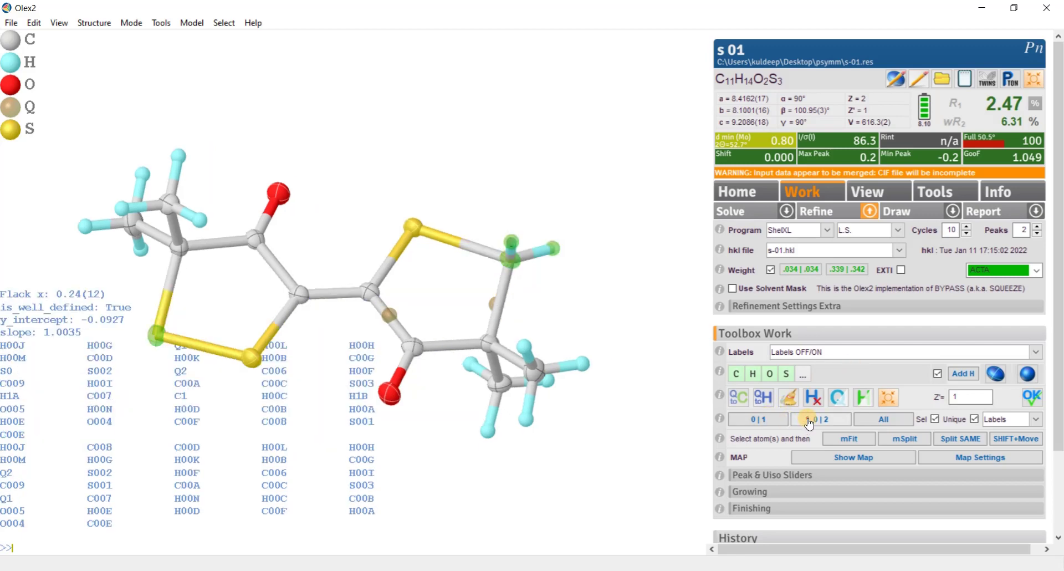
pyautogui.moveTo(500, 206); pyautogui.dragTo(345, 400)
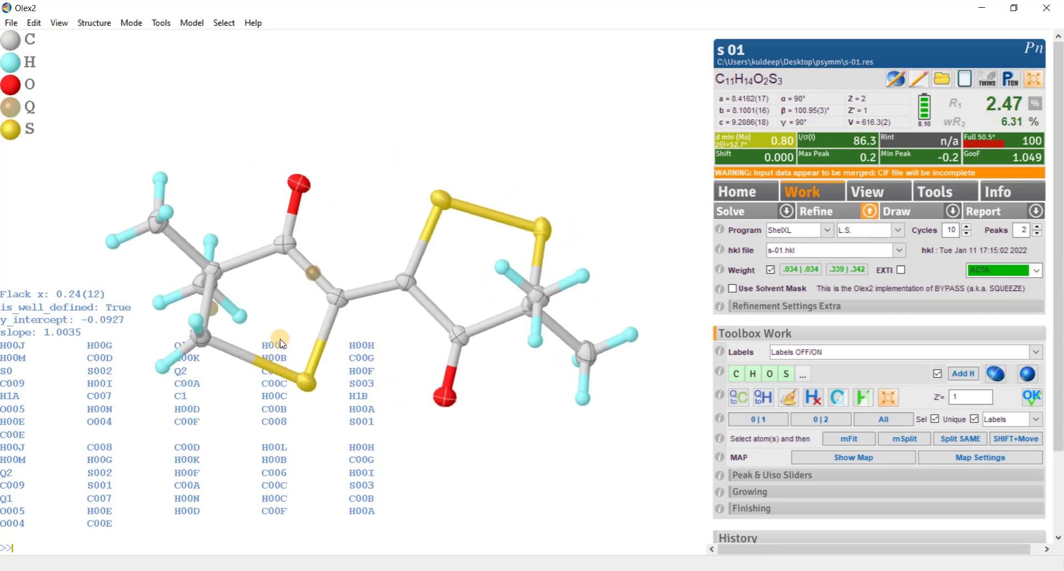
# Orient the displayed part 2 component like the drawing in Picture1.jpg, compare the two, and return to the model.
pyautogui.moveTo(282, 343); pyautogui.dragTo(704, 564)
pyautogui.hotkey('alt', 'Tab')
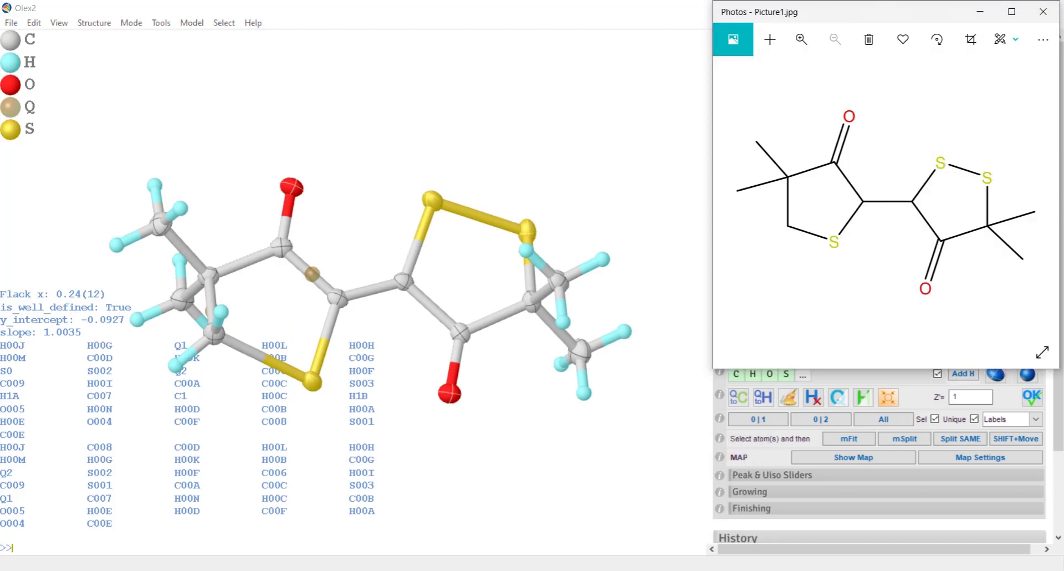
pyautogui.click(547, 298)
pyautogui.click(568, 470)
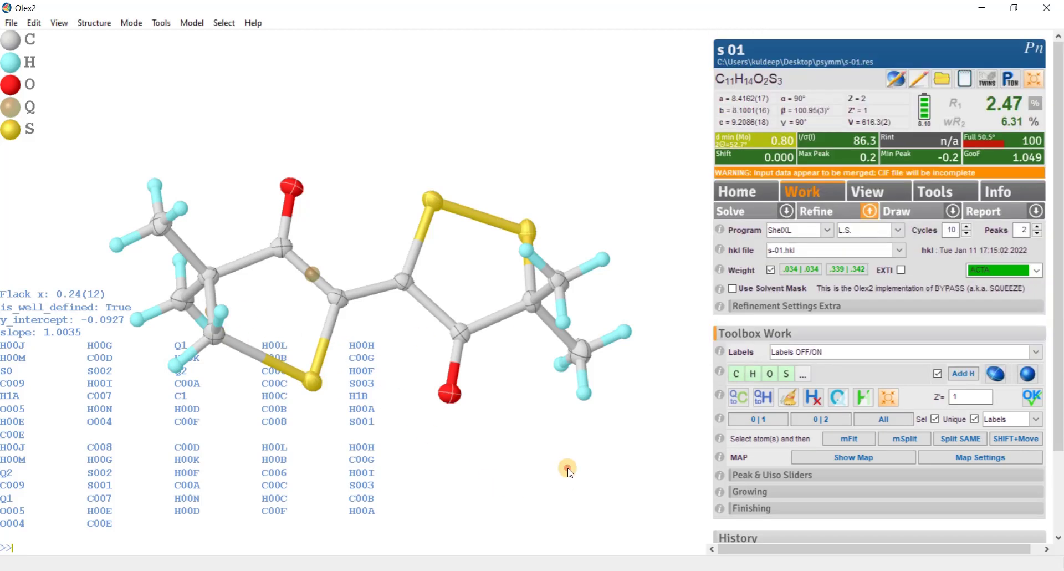
# Redisplay part 2, switch to part 1 with the atoms deselected, and compare that component with the Picture1.jpg drawing.
pyautogui.click(823, 420)
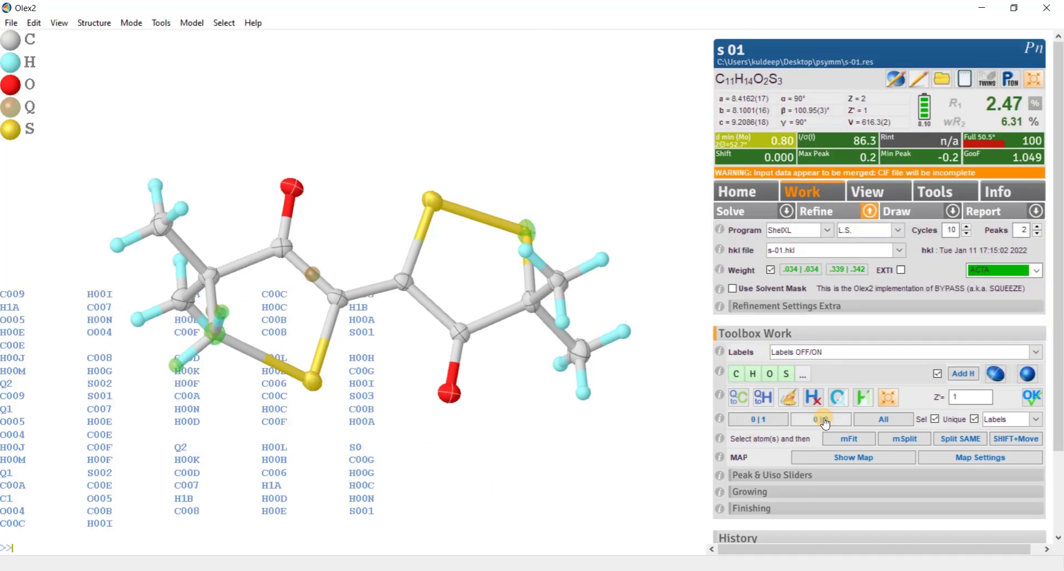
pyautogui.click(753, 422)
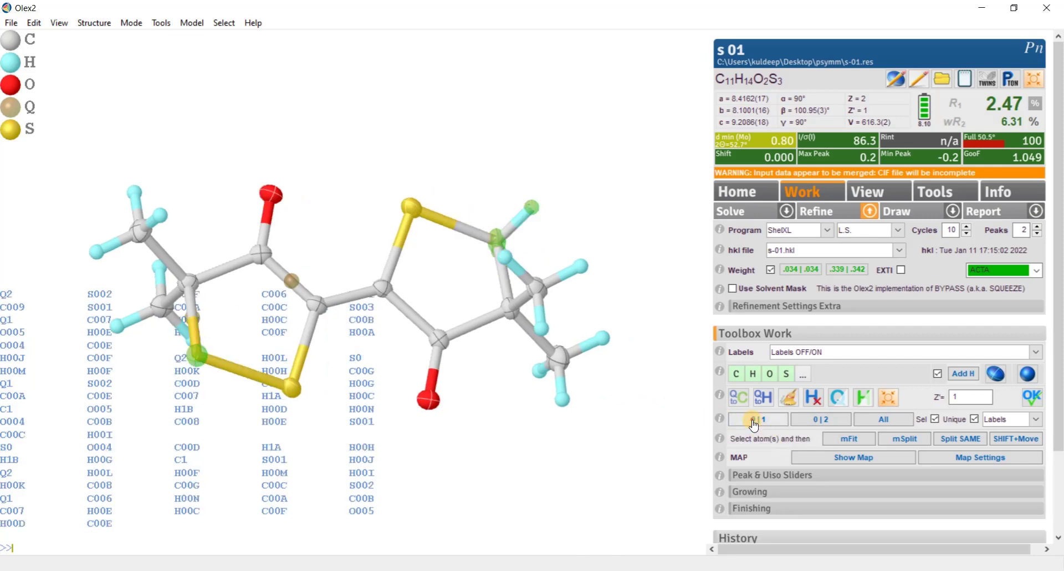
pyautogui.click(458, 455)
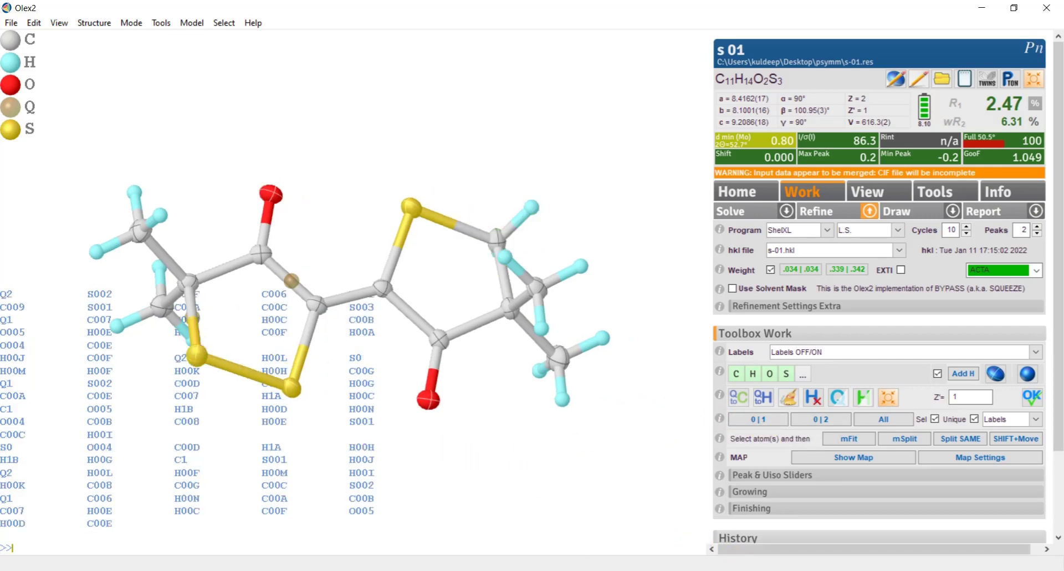
pyautogui.hotkey('alt', 'Tab')
pyautogui.click(471, 459)
pyautogui.moveTo(470, 459); pyautogui.dragTo(444, 492)
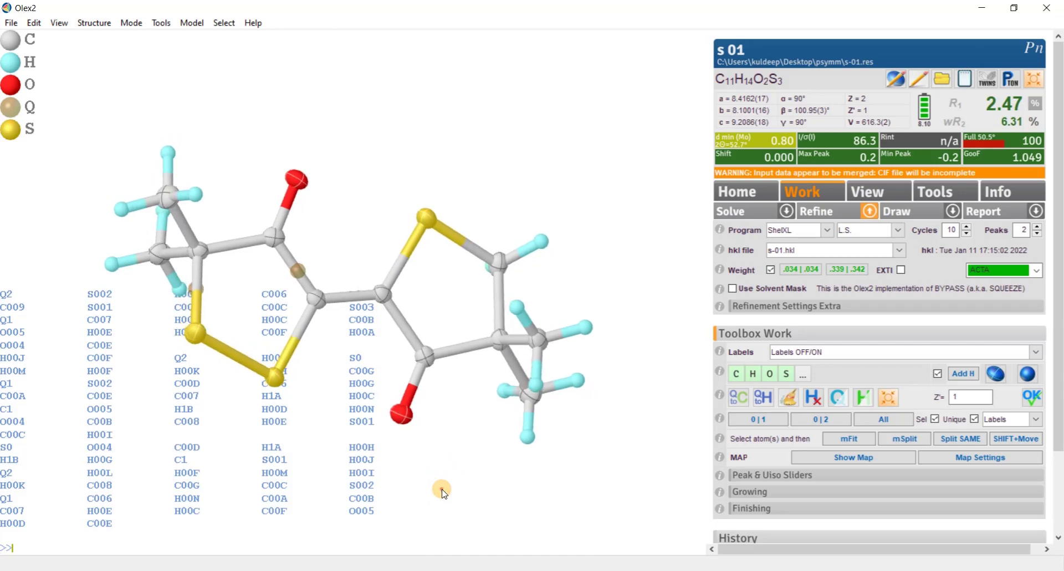